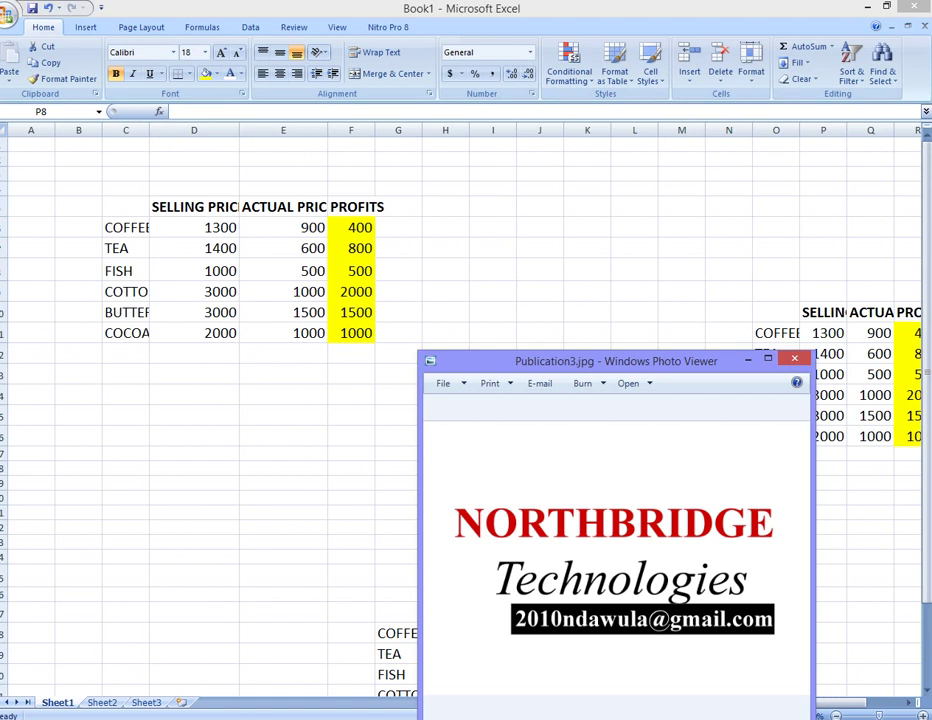
Close the Windows Photo Viewer window showing Publication3.jpg.
{"action": "left_click", "coordinate": [794, 358]}
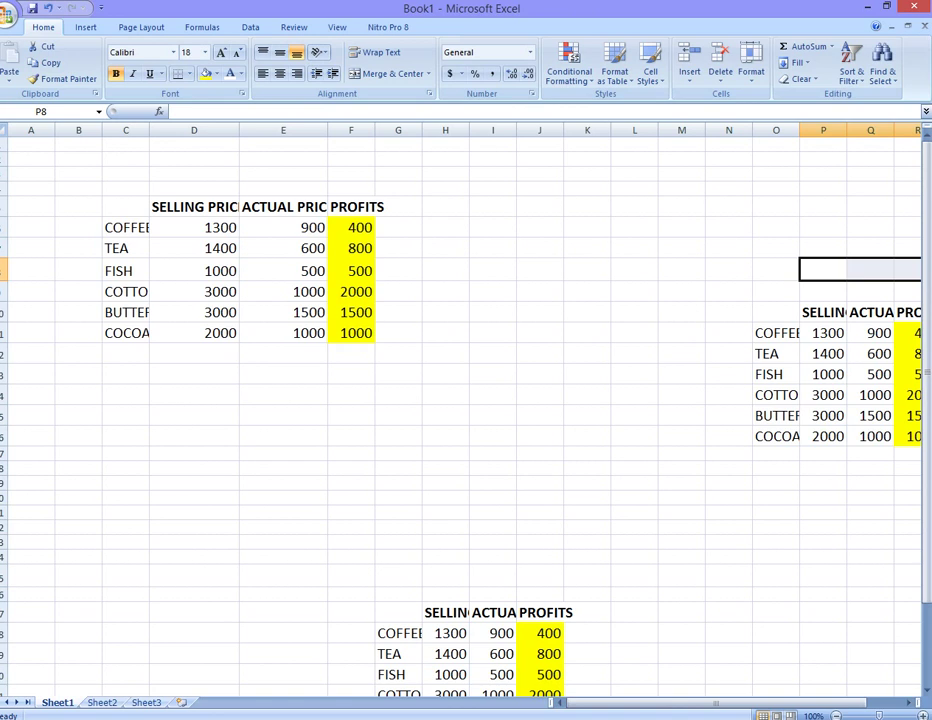
{"action": "mouse_move", "coordinate": [929, 2]}
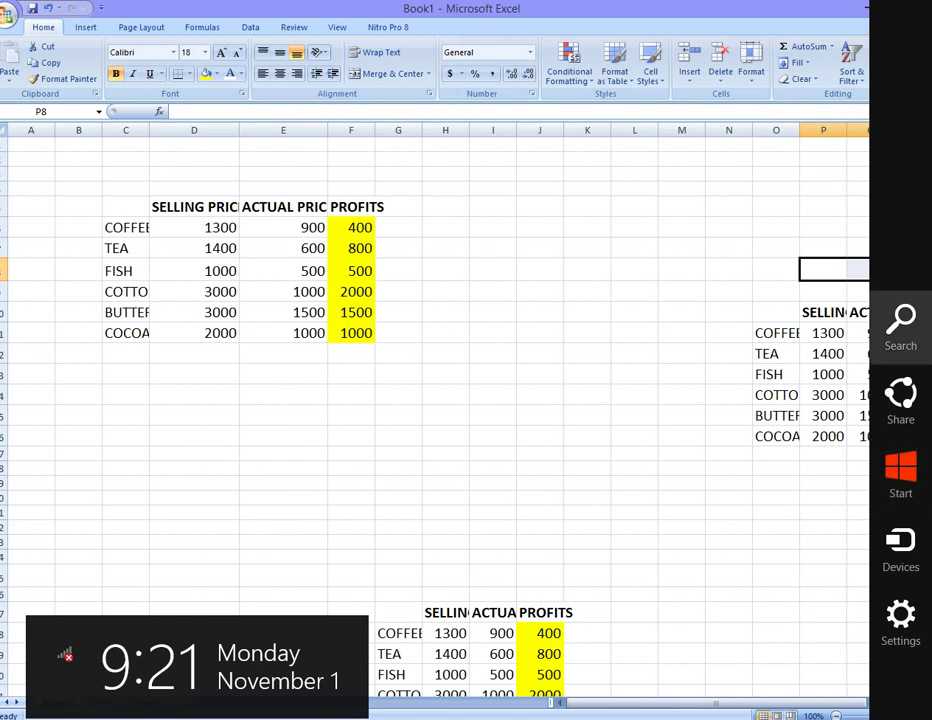
{"action": "left_click", "coordinate": [908, 312]}
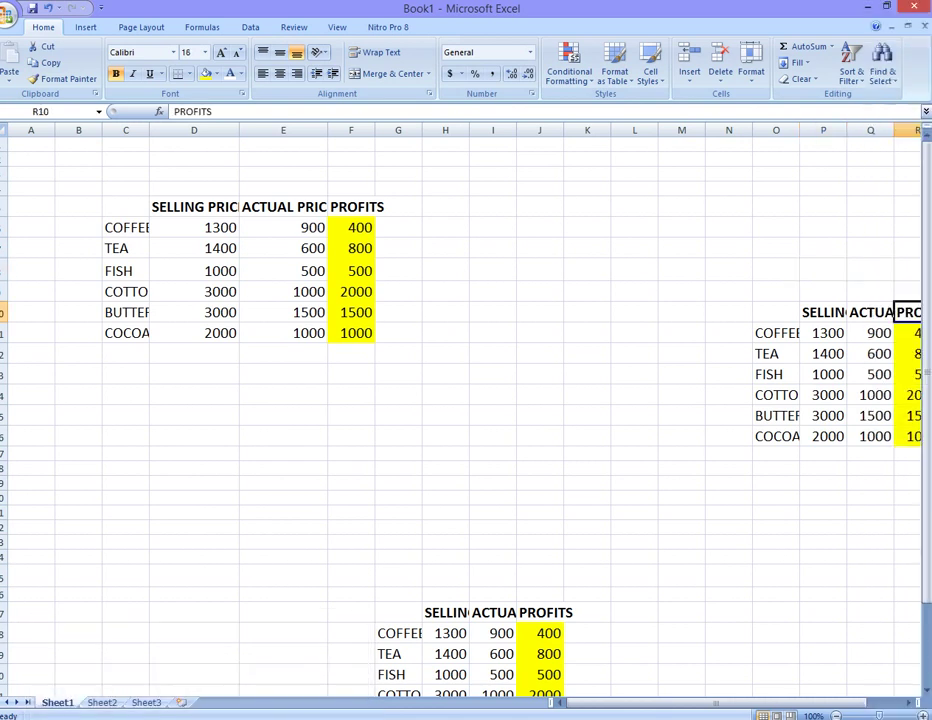
{"action": "mouse_move", "coordinate": [930, 330]}
{"action": "left_click", "coordinate": [900, 325]}
{"action": "type", "text": "Excel"}
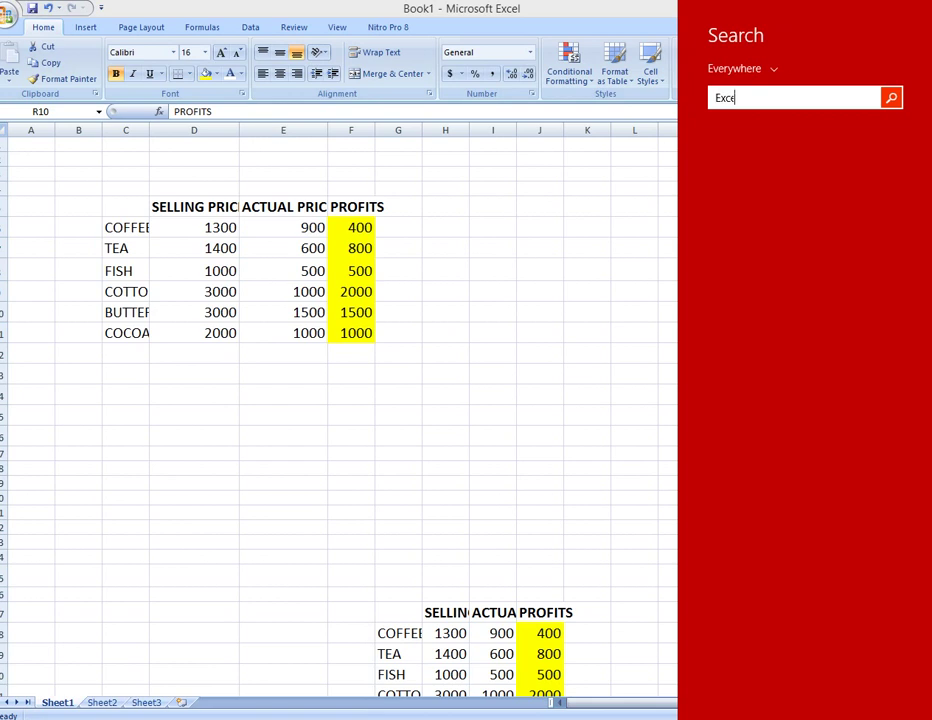
{"action": "key", "text": "BackSpace"}
{"action": "key", "text": "BackSpace"}
{"action": "key", "text": "BackSpace"}
{"action": "key", "text": "BackSpace"}
{"action": "type", "text": "XCE"}
{"action": "key", "text": "Escape"}
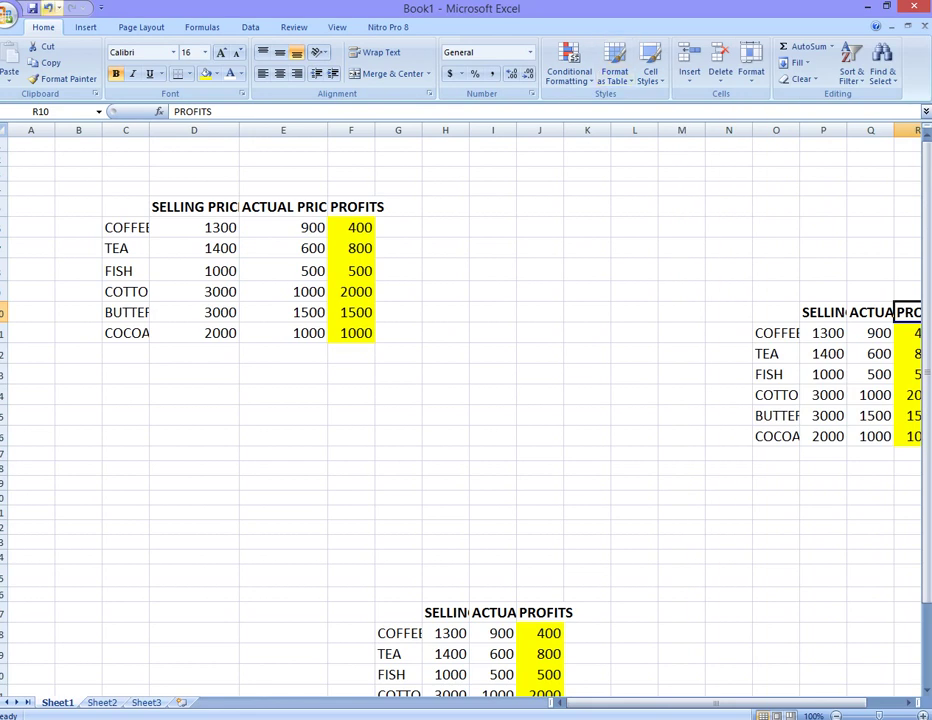
Create a new blank workbook from the Blank Workbook template.
{"action": "left_click", "coordinate": [8, 14]}
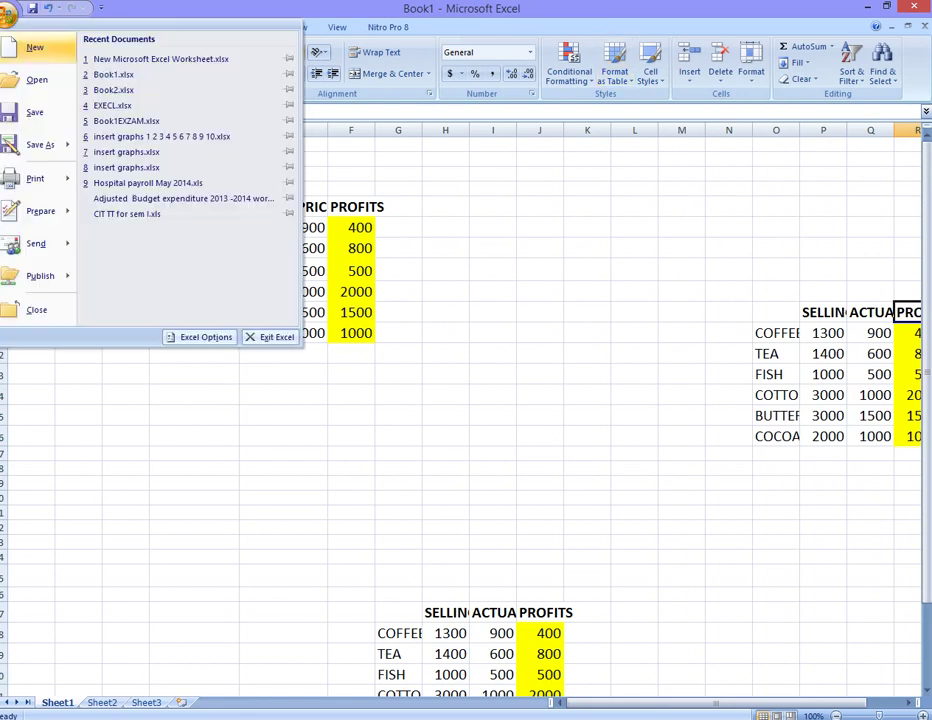
{"action": "left_click", "coordinate": [34, 47]}
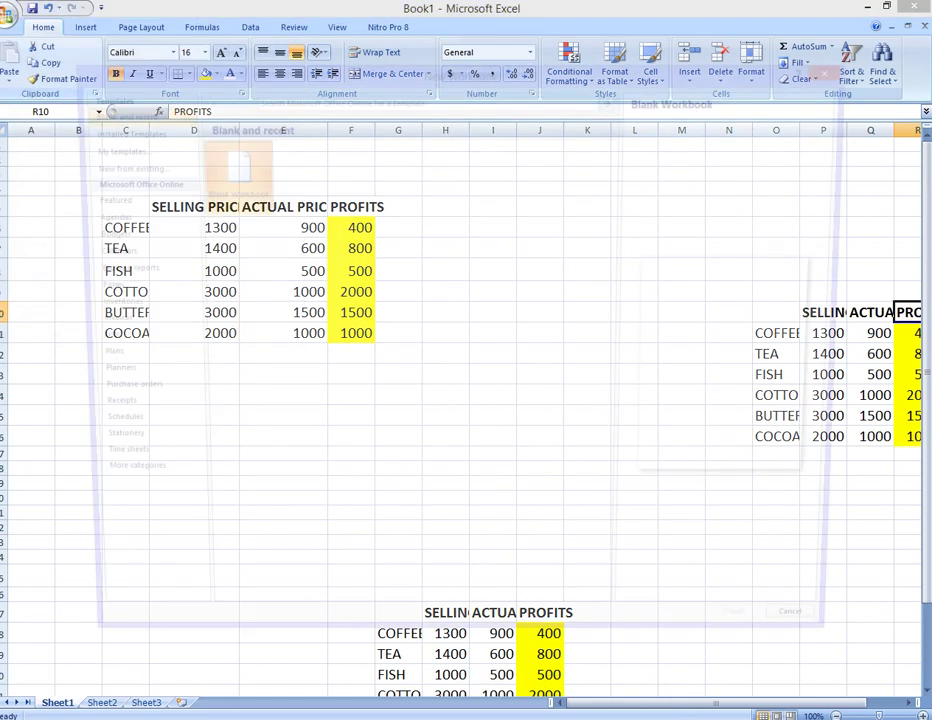
{"action": "double_click", "coordinate": [226, 178]}
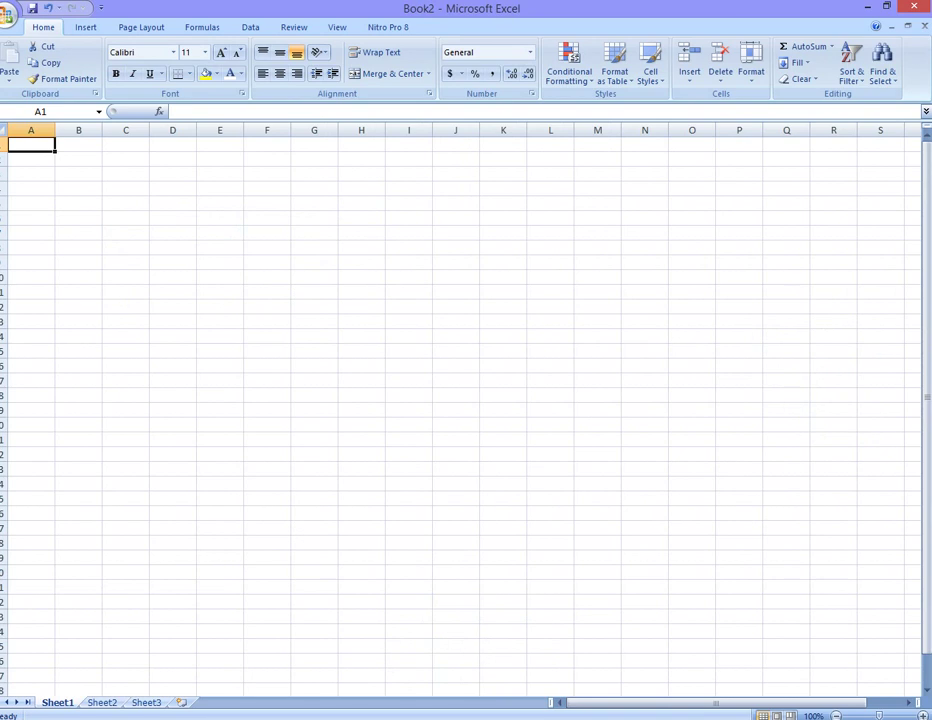
Fill cells E1:E38 with yellow and cells B13:S13 with red.
{"action": "left_click_drag", "start_coordinate": [220, 145], "coordinate": [220, 692]}
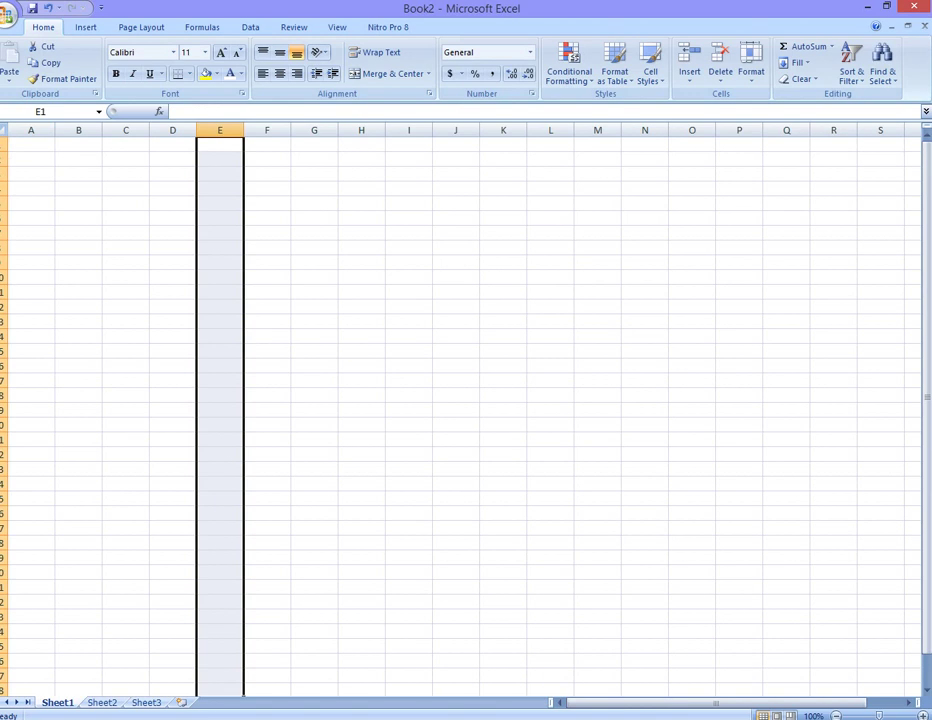
{"action": "left_click", "coordinate": [205, 73]}
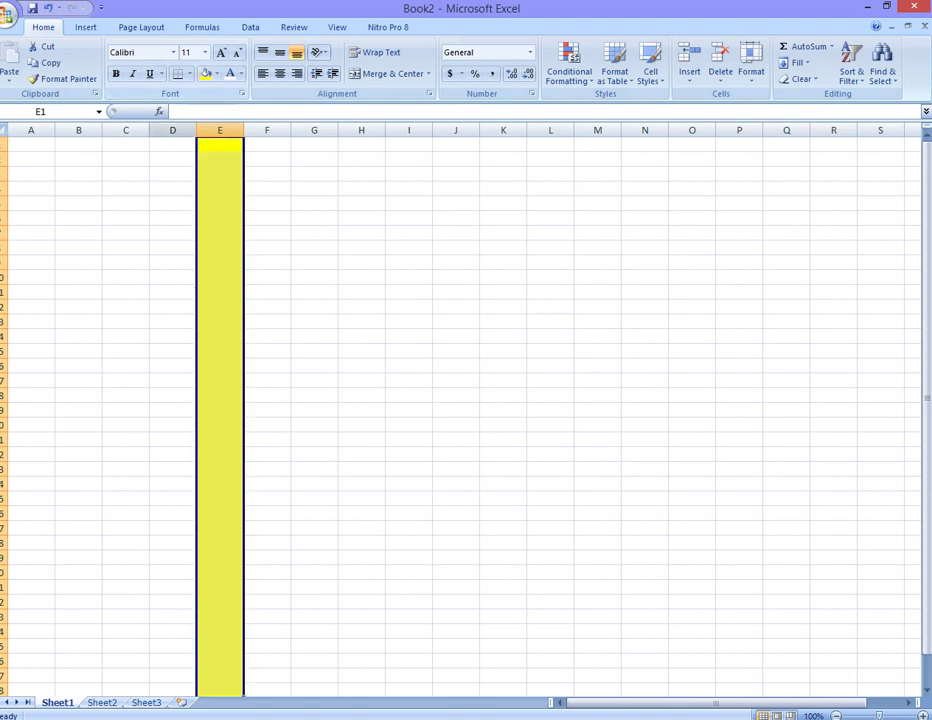
{"action": "left_click_drag", "start_coordinate": [78, 189], "coordinate": [739, 248]}
{"action": "left_click_drag", "start_coordinate": [78, 321], "coordinate": [880, 321]}
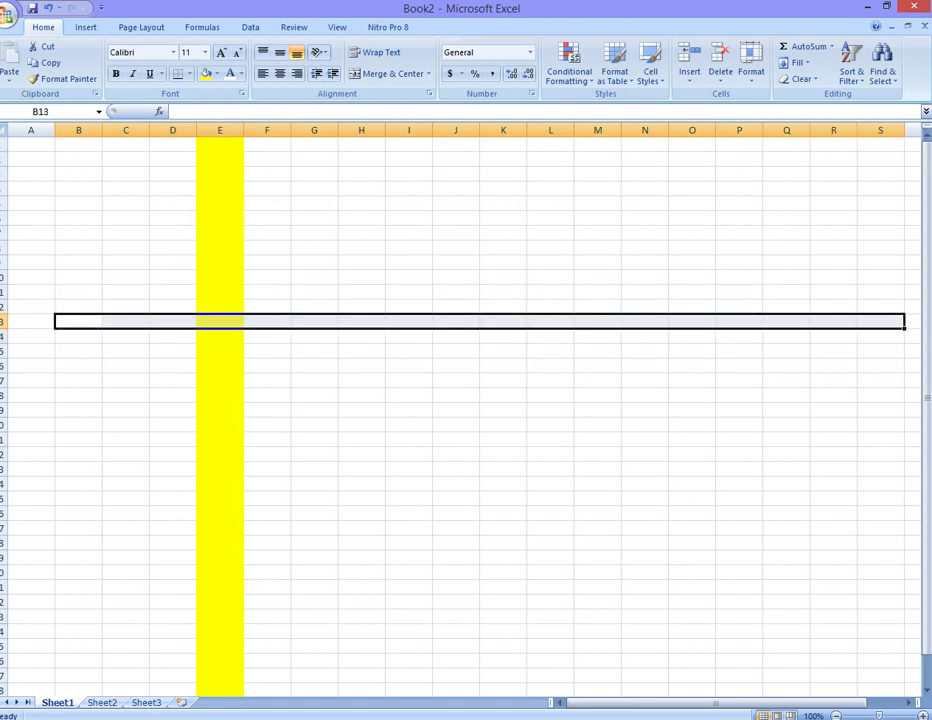
{"action": "left_click", "coordinate": [217, 74]}
{"action": "left_click", "coordinate": [217, 184]}
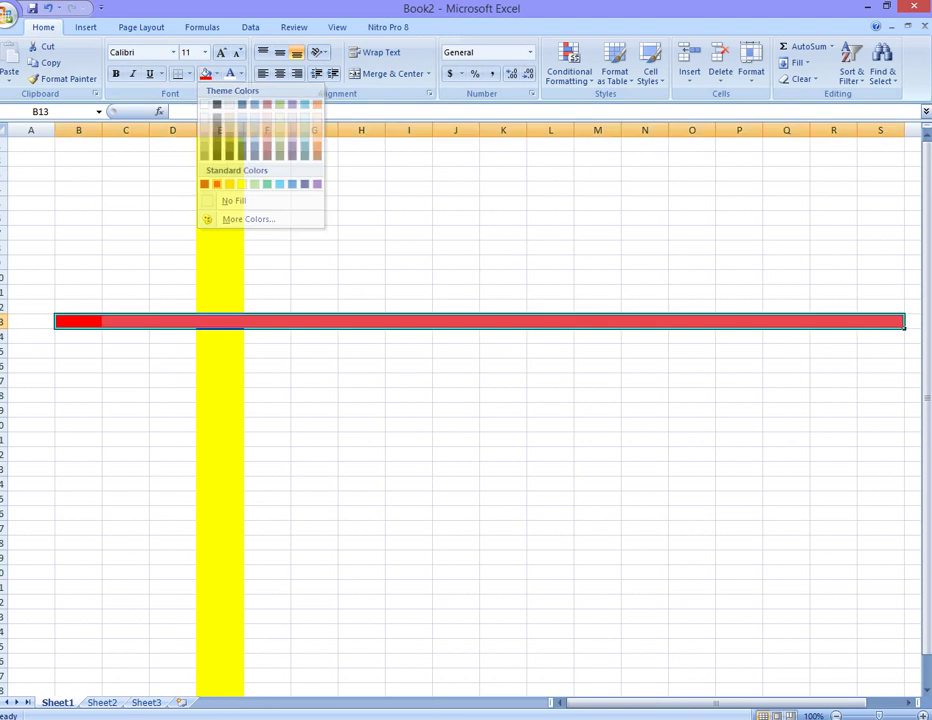
{"action": "left_click", "coordinate": [408, 439]}
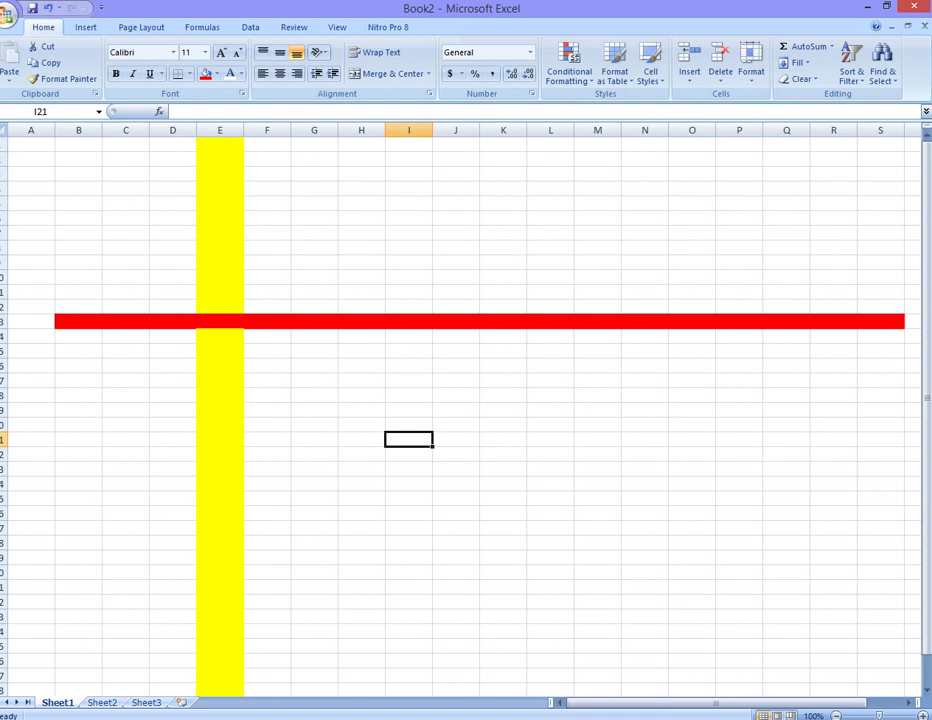
Enter the title MULTIPLICATION in cell K10 and enlarge its text to size 22.
{"action": "left_click", "coordinate": [361, 380]}
{"action": "left_click", "coordinate": [503, 277]}
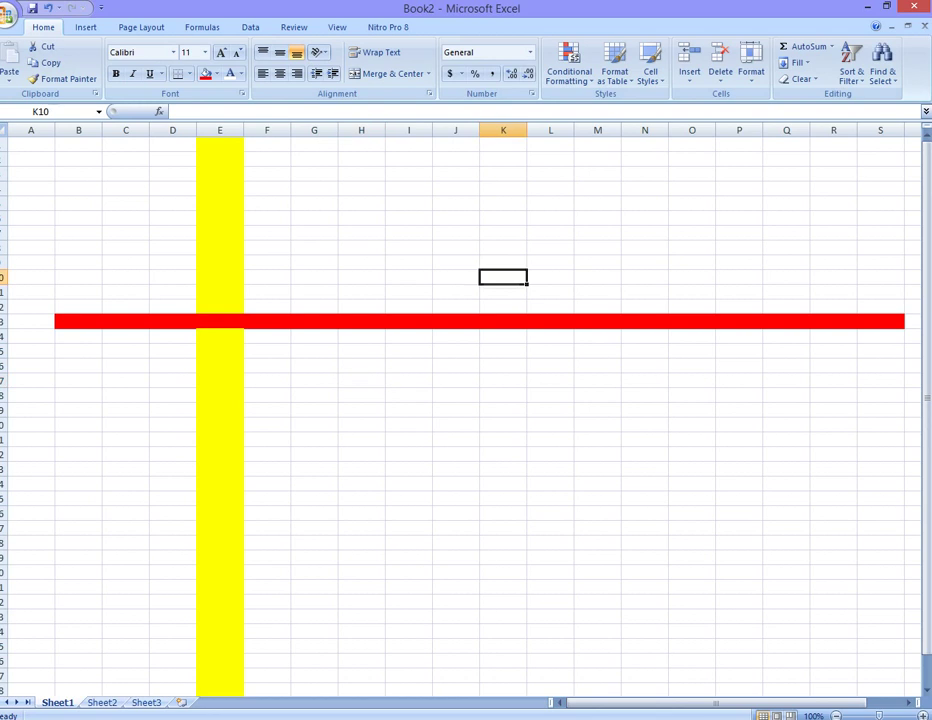
{"action": "type", "text": "MUL"}
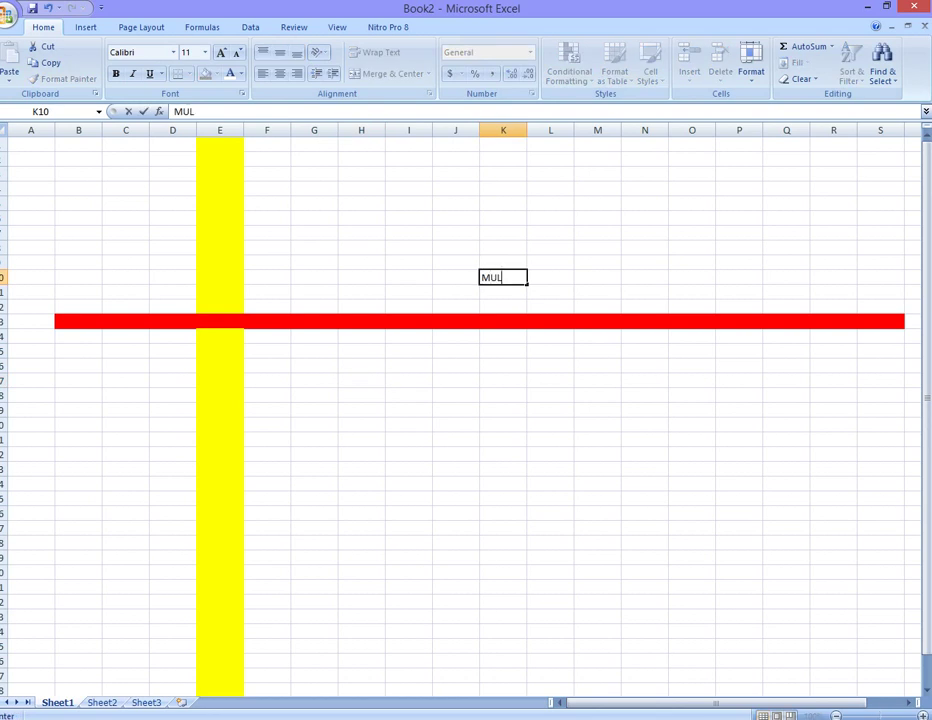
{"action": "type", "text": "TIPLICATION"}
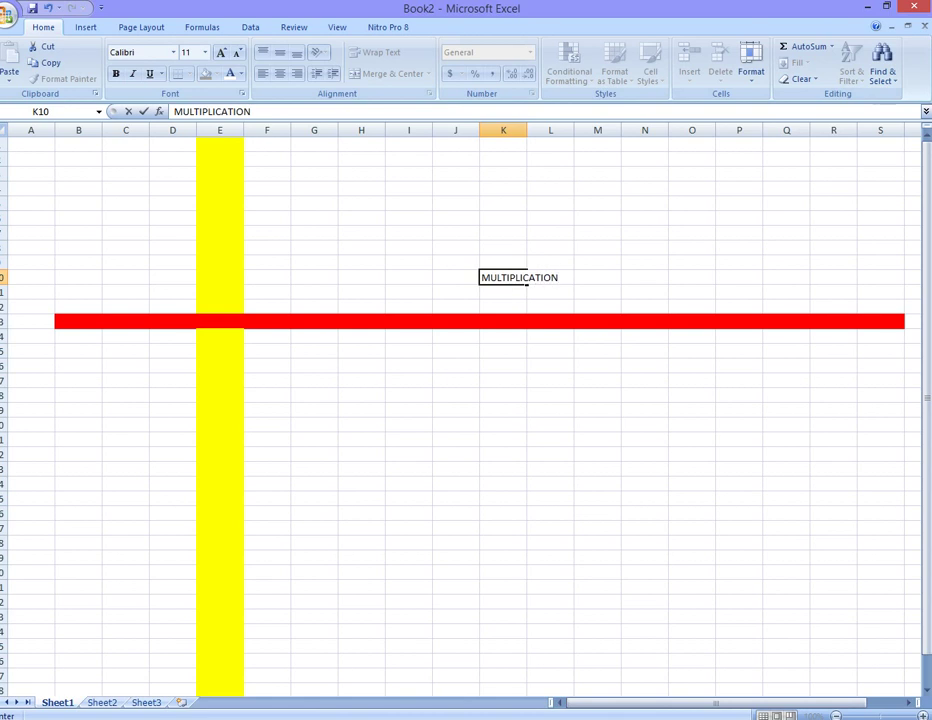
{"action": "left_click_drag", "start_coordinate": [558, 277], "coordinate": [481, 277]}
{"action": "left_click", "coordinate": [221, 54]}
{"action": "left_click", "coordinate": [221, 54]}
{"action": "left_click", "coordinate": [221, 54]}
{"action": "left_click", "coordinate": [221, 54]}
{"action": "left_click", "coordinate": [221, 54]}
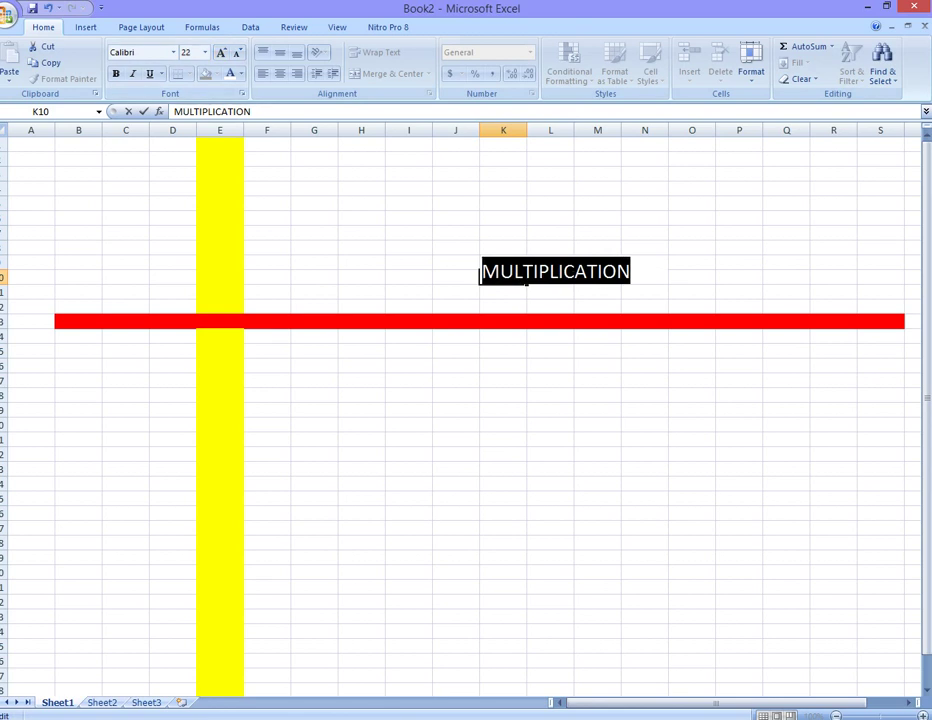
Append a space and an asterisk to the MULTIPLICATION title in K10 and enlarge only the asterisk to size 72.
{"action": "left_click", "coordinate": [632, 271]}
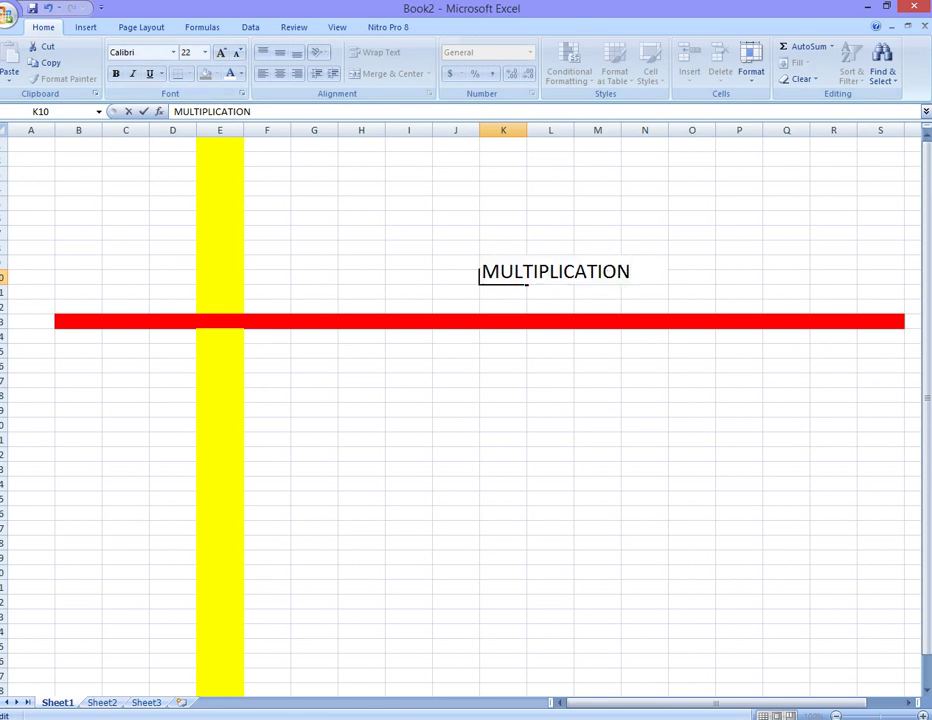
{"action": "type", "text": "*"}
{"action": "left_click_drag", "start_coordinate": [647, 271], "coordinate": [631, 271]}
{"action": "left_click", "coordinate": [221, 52]}
{"action": "left_click", "coordinate": [221, 52]}
{"action": "left_click", "coordinate": [221, 52]}
{"action": "left_click", "coordinate": [221, 52]}
{"action": "left_click", "coordinate": [221, 52]}
{"action": "left_click", "coordinate": [221, 52]}
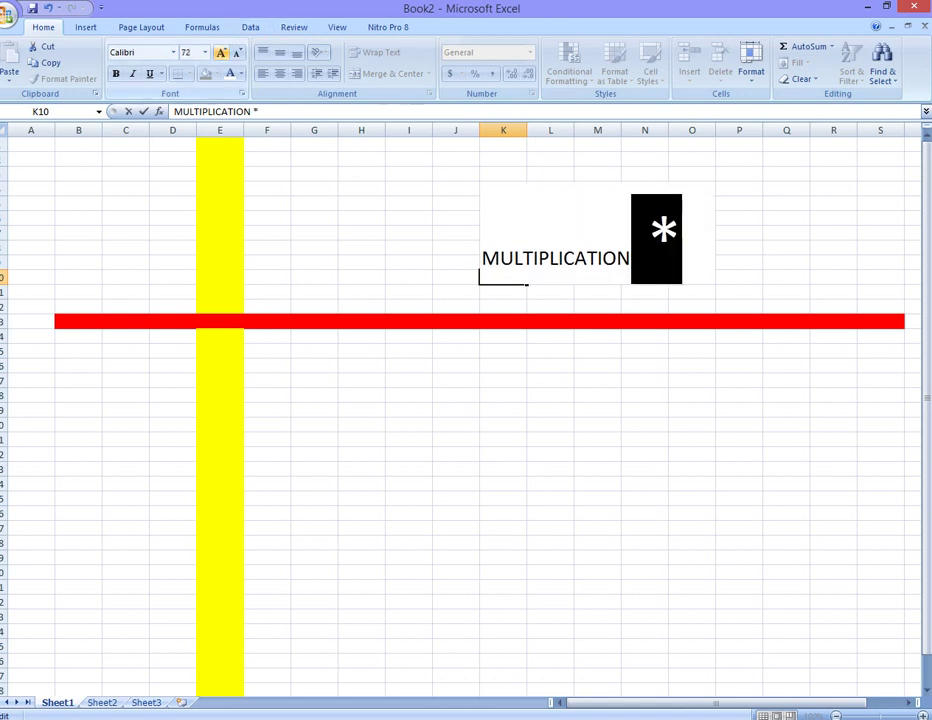
{"action": "left_click", "coordinate": [739, 232]}
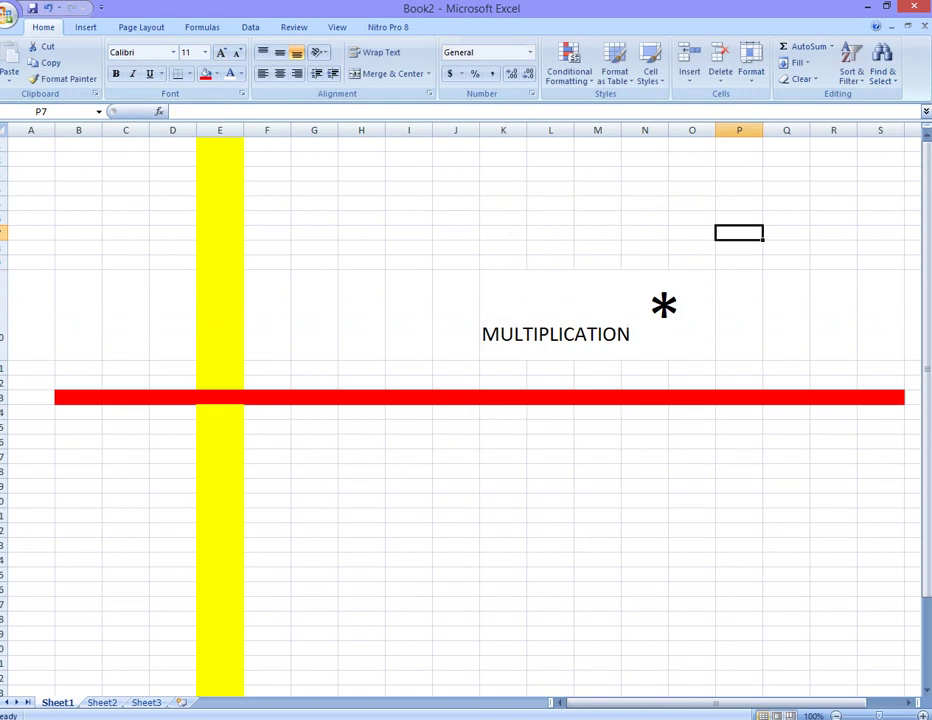
{"action": "left_click", "coordinate": [686, 308]}
{"action": "left_click", "coordinate": [665, 305]}
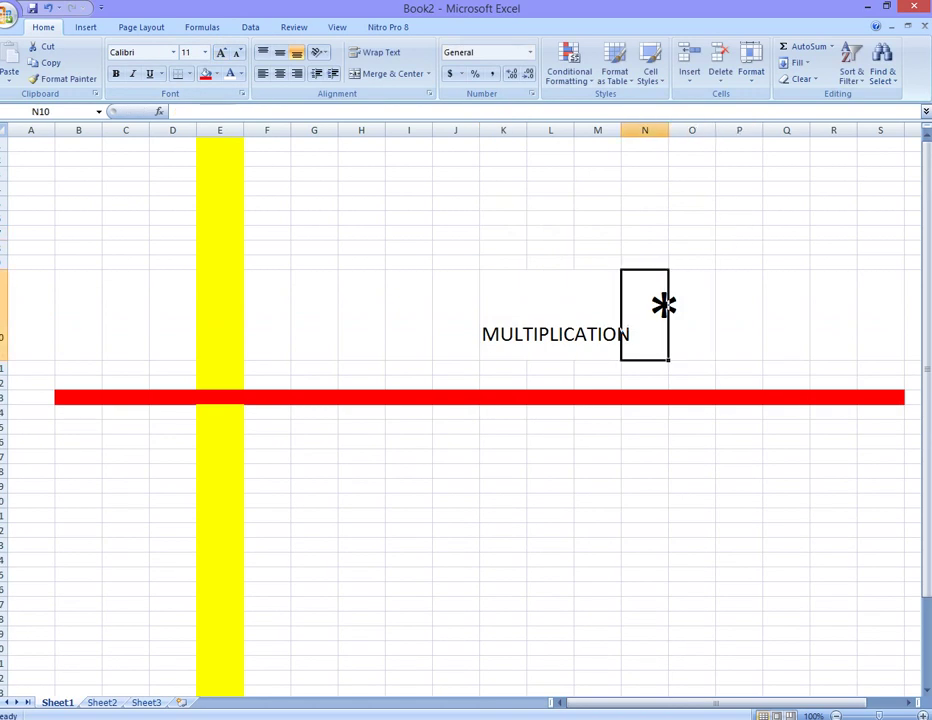
Enter the items GOLD, SILVER, BRONZE, DIAMOLD, COPPER and SULPHATE down cells H18:H23.
{"action": "left_click", "coordinate": [361, 471]}
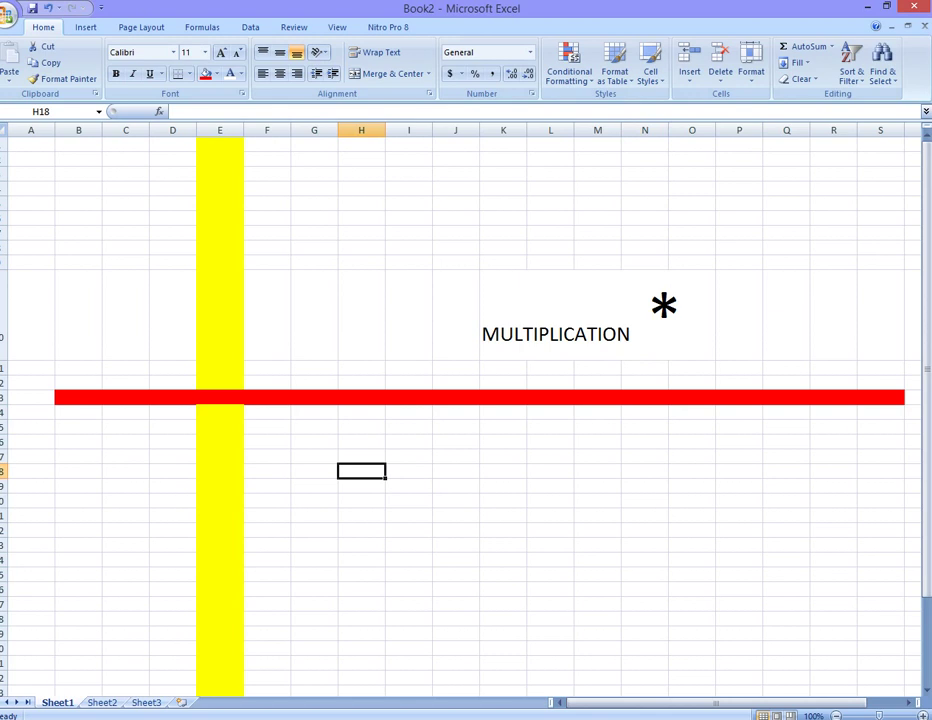
{"action": "type", "text": "GOLD"}
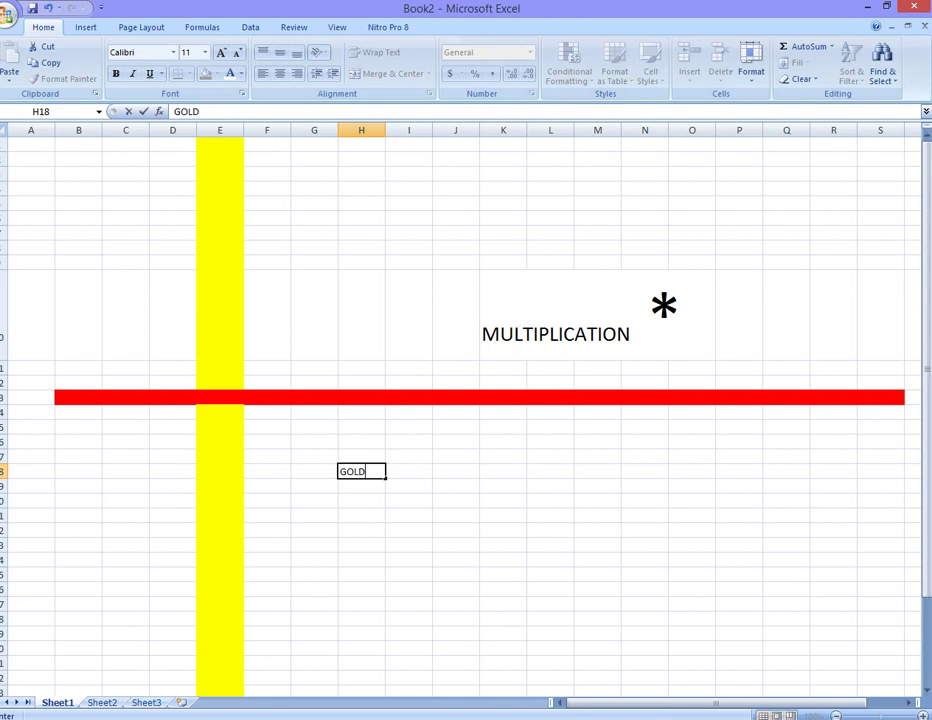
{"action": "key", "text": "Return"}
{"action": "type", "text": "SIL"}
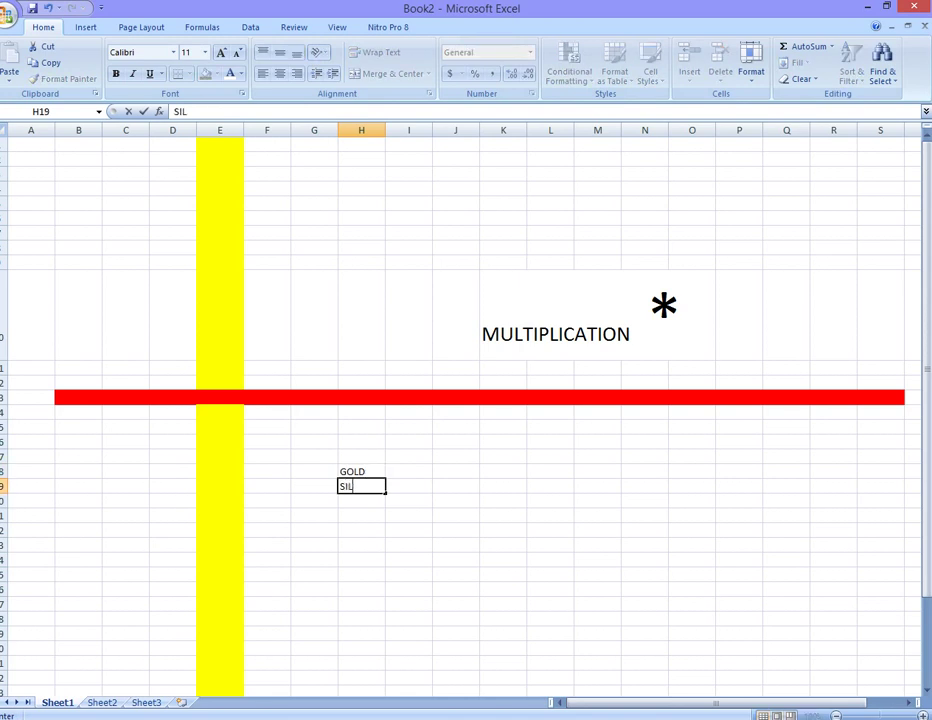
{"action": "type", "text": "VER"}
{"action": "key", "text": "Return"}
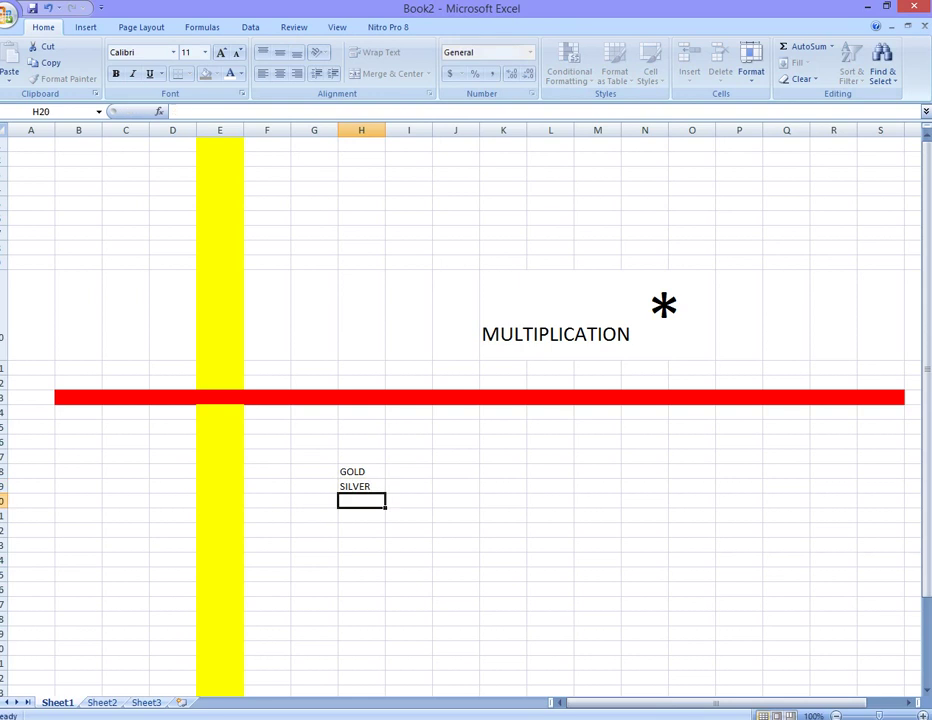
{"action": "type", "text": "BRONZE"}
{"action": "key", "text": "Return"}
{"action": "type", "text": "DIAMO"}
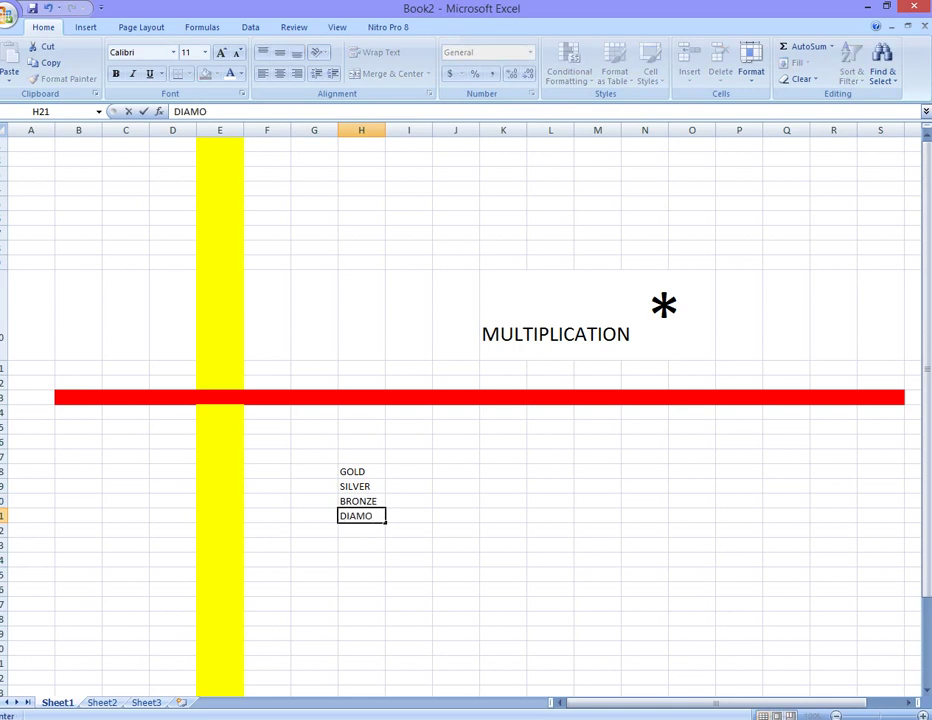
{"action": "type", "text": "LD"}
{"action": "key", "text": "Return"}
{"action": "type", "text": "COPPER"}
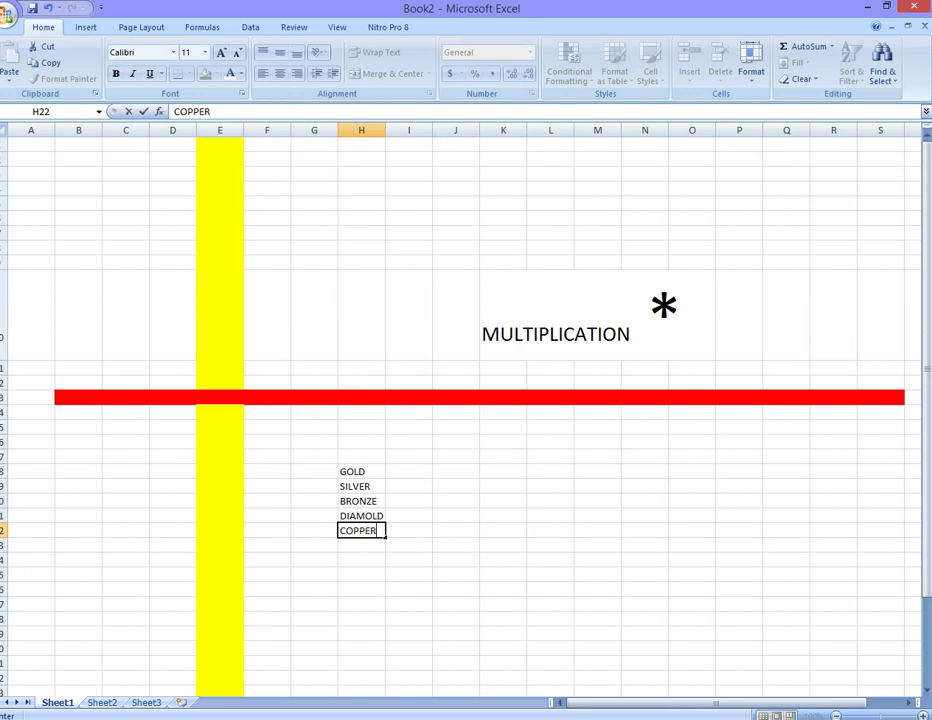
{"action": "key", "text": "Return"}
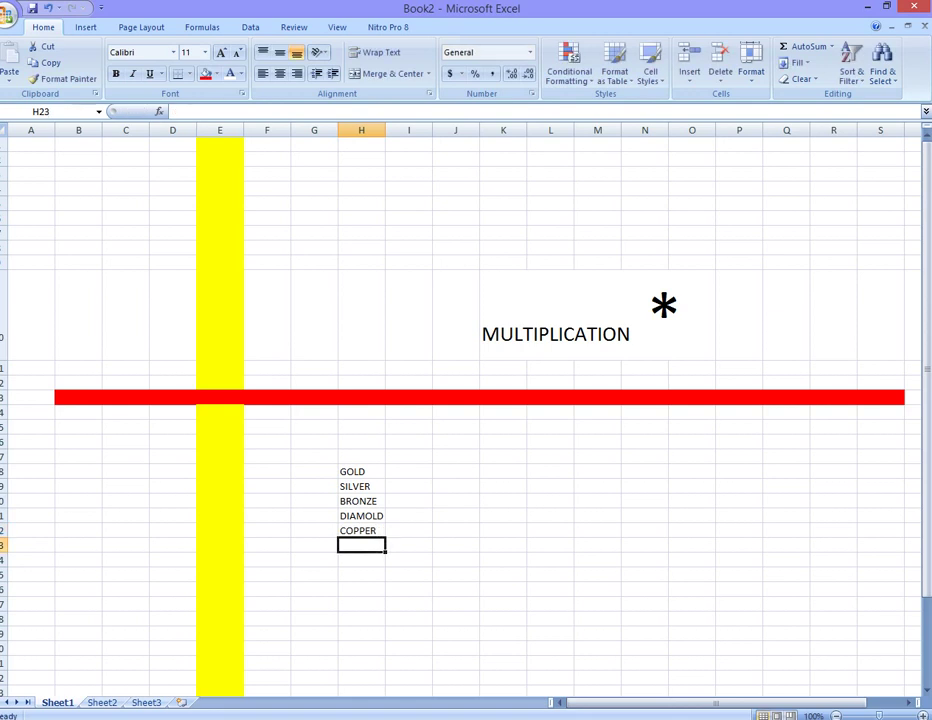
{"action": "type", "text": "SU"}
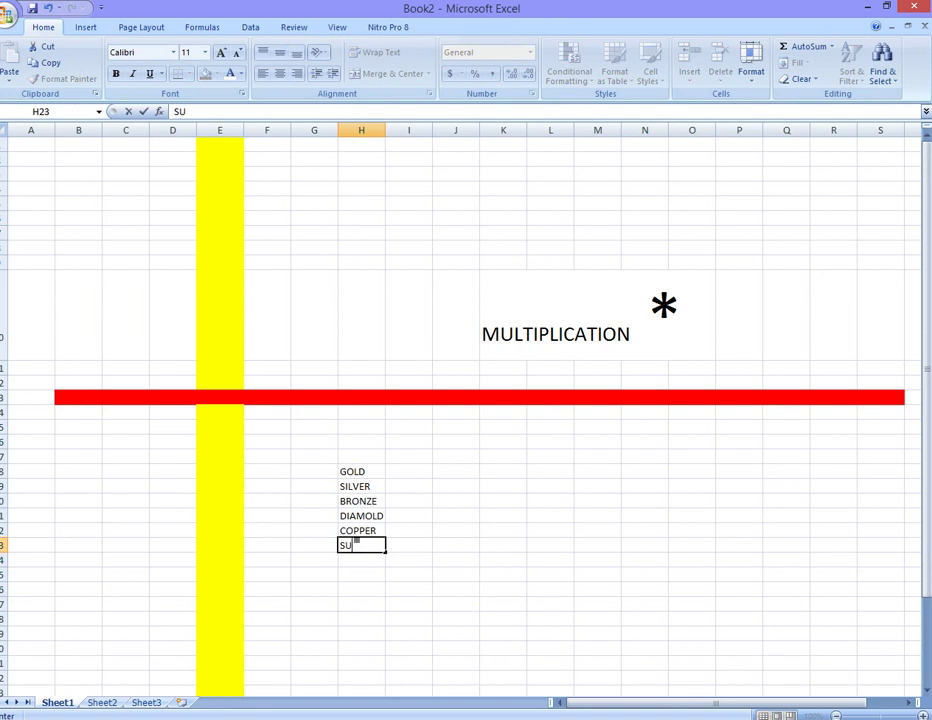
{"action": "type", "text": "LPHATE"}
{"action": "left_click", "coordinate": [408, 471]}
Enlarge the text of the item list in H18:H23 to size 16.
{"action": "left_click_drag", "start_coordinate": [361, 471], "coordinate": [361, 545]}
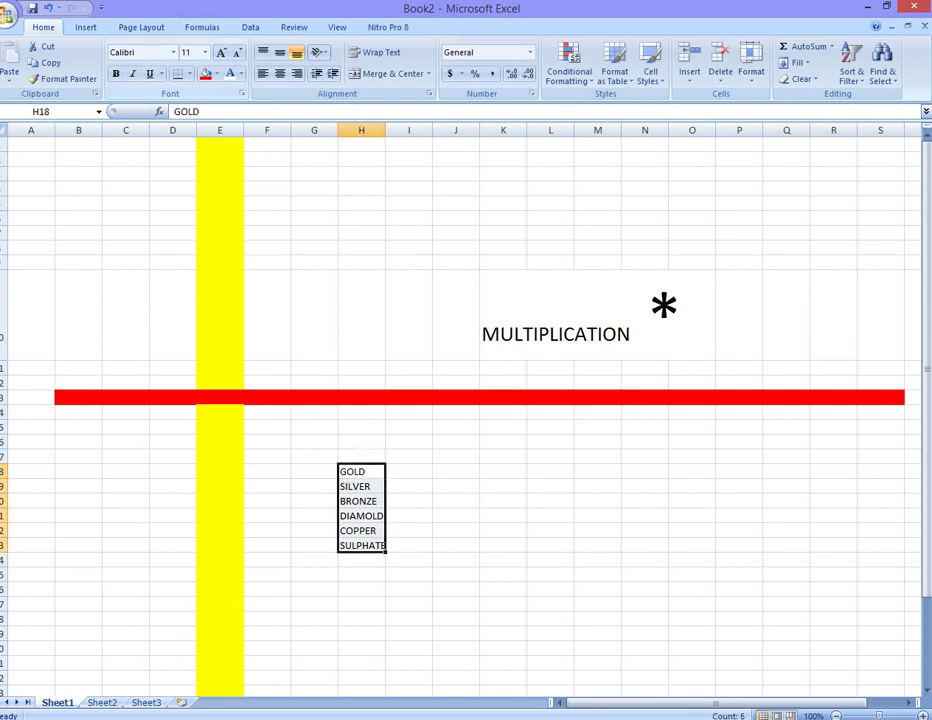
{"action": "left_click", "coordinate": [221, 53]}
{"action": "left_click", "coordinate": [221, 53]}
{"action": "left_click", "coordinate": [221, 53]}
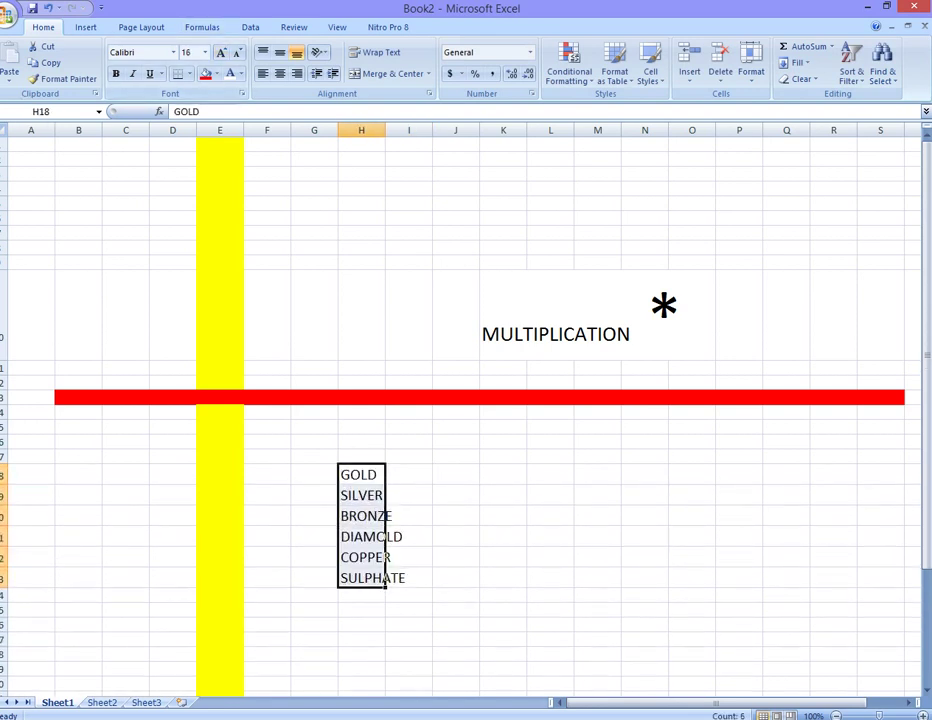
{"action": "left_click", "coordinate": [408, 474]}
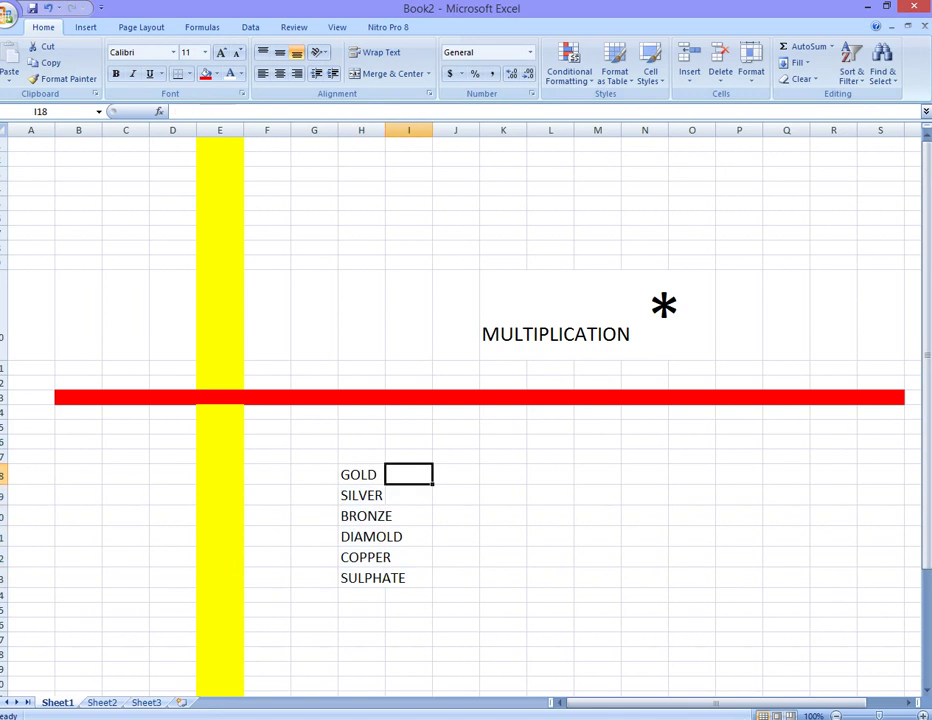
Enter the heading ITEMS in H17 above the item list and select the adjacent cell I17.
{"action": "left_click", "coordinate": [361, 456]}
{"action": "type", "text": "I"}
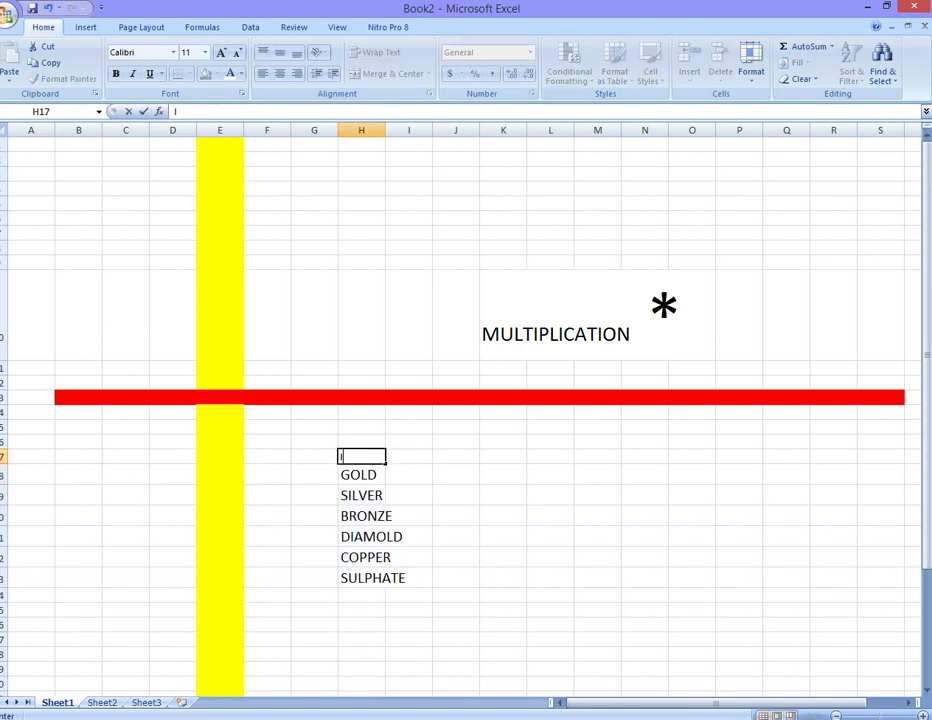
{"action": "type", "text": "TEMS"}
{"action": "left_click", "coordinate": [456, 475]}
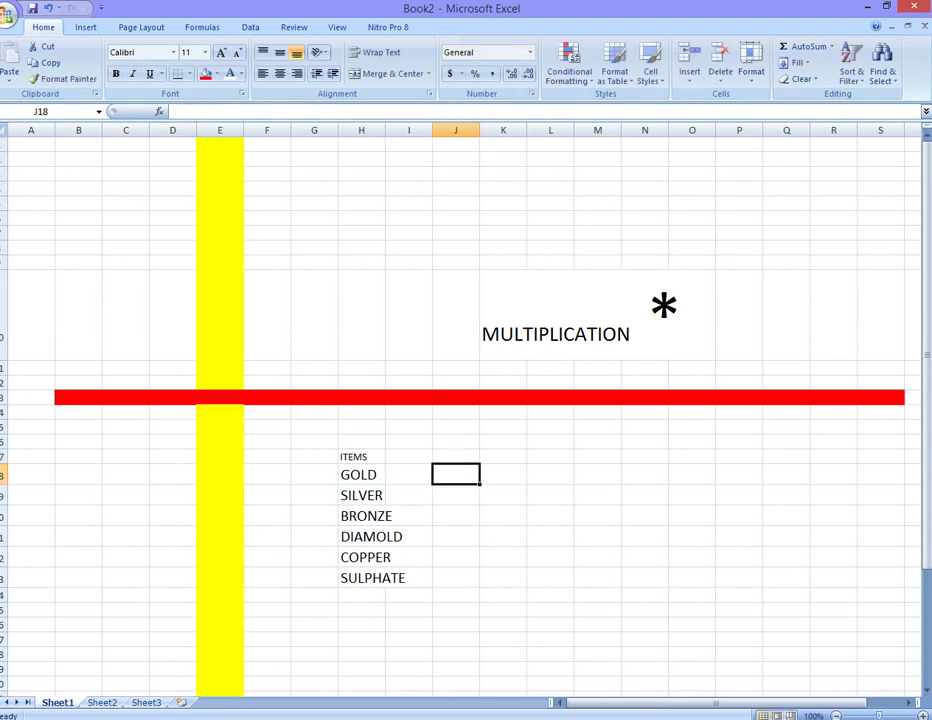
{"action": "left_click", "coordinate": [408, 475]}
{"action": "left_click", "coordinate": [408, 456]}
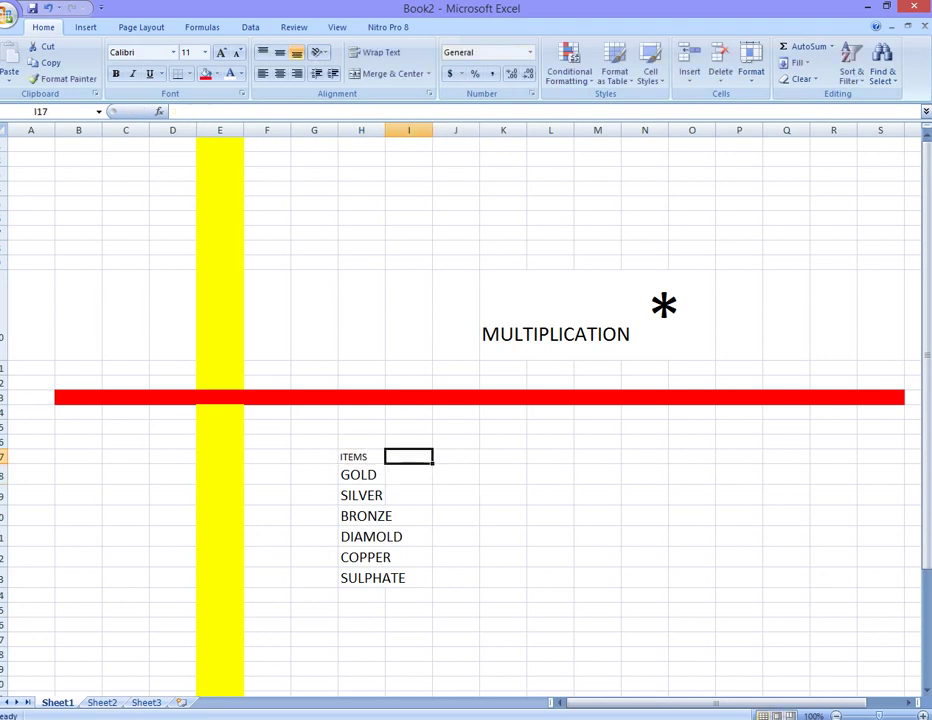
Enter the day headings MONDAY, TUE, WED and THUR across I17:L17 beside ITEMS.
{"action": "type", "text": "MONDAY"}
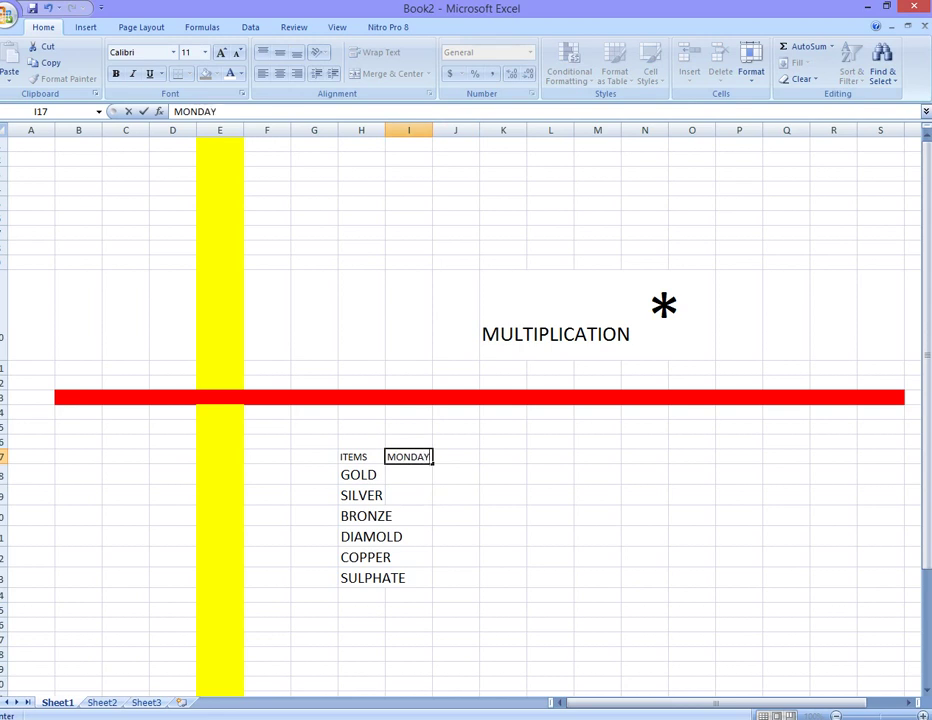
{"action": "key", "text": "Tab"}
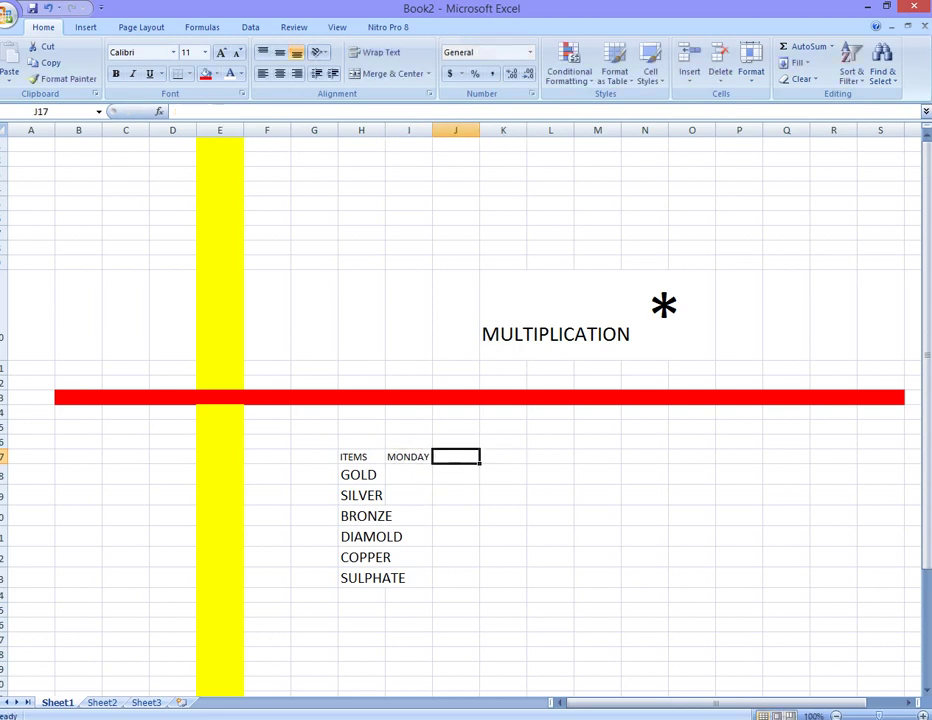
{"action": "type", "text": "TUE"}
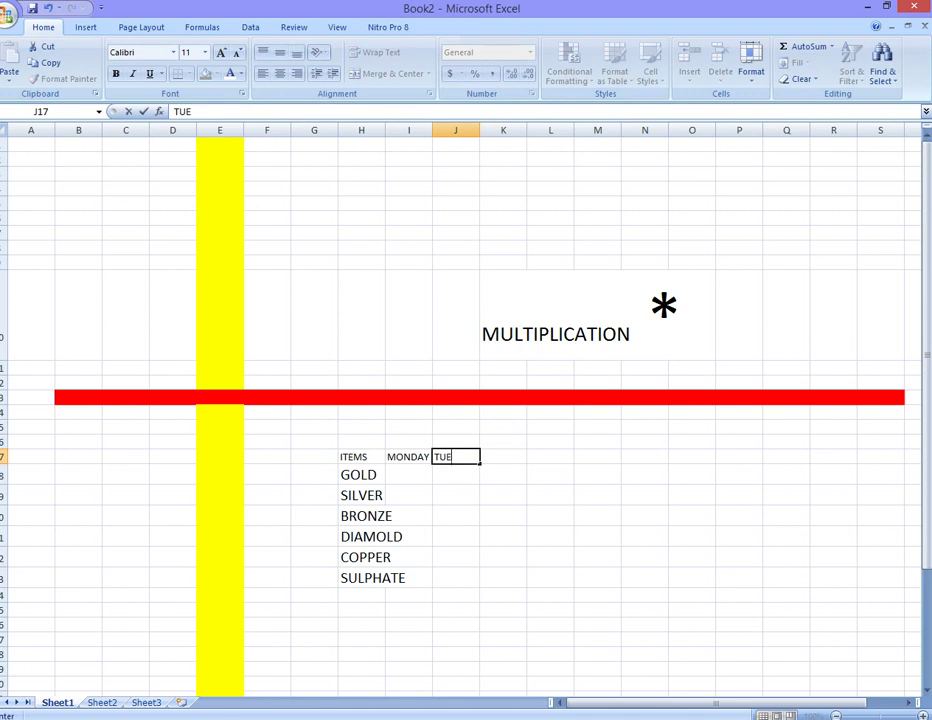
{"action": "key", "text": "Tab"}
{"action": "type", "text": "WED"}
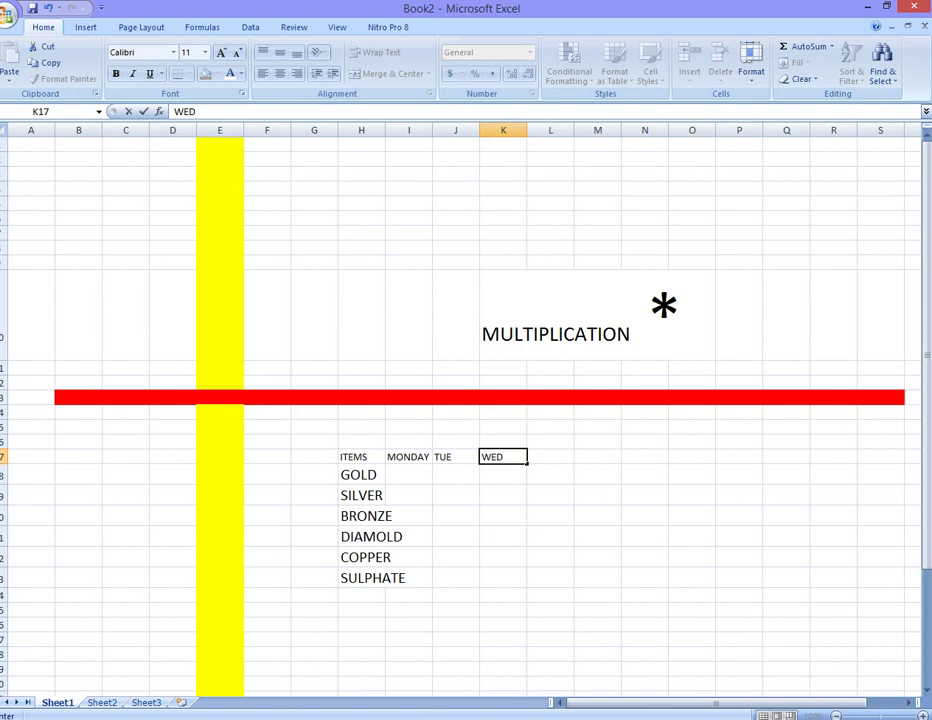
{"action": "key", "text": "Tab"}
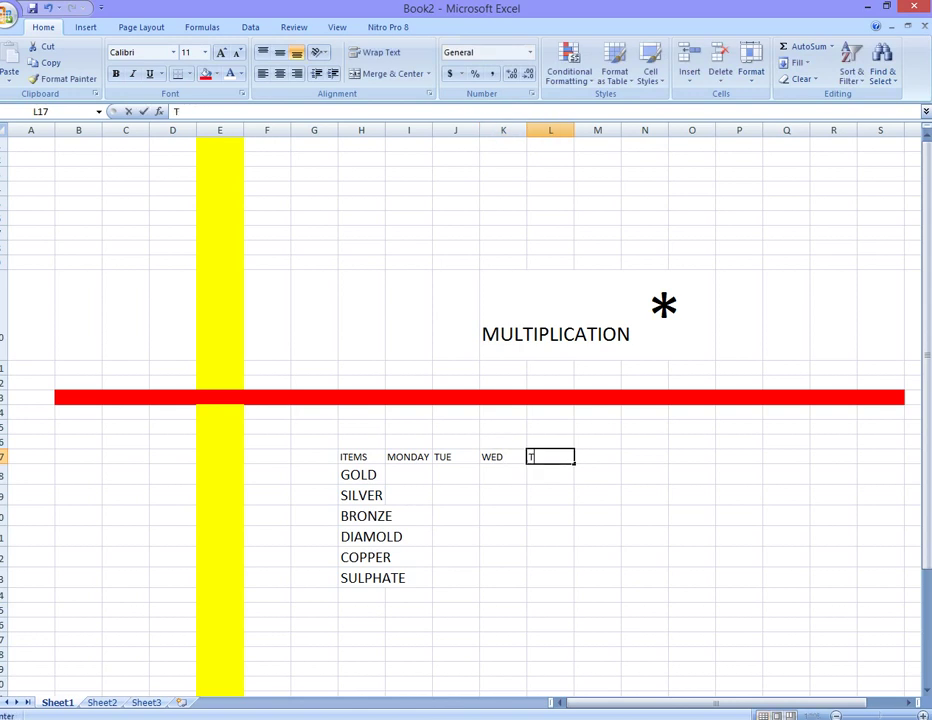
{"action": "type", "text": "HUR"}
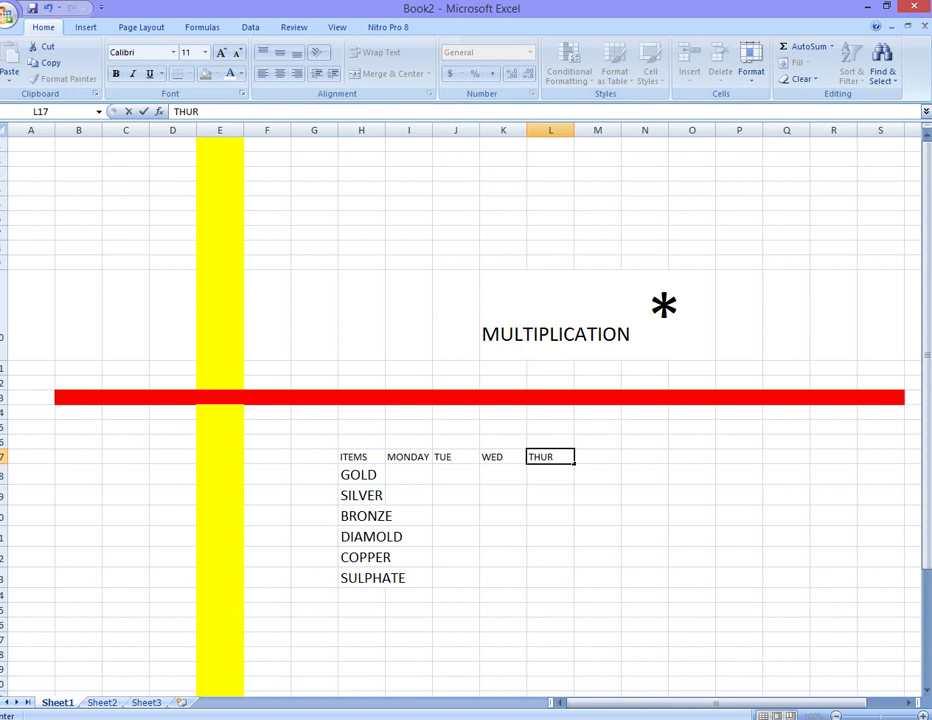
{"action": "key", "text": "Return"}
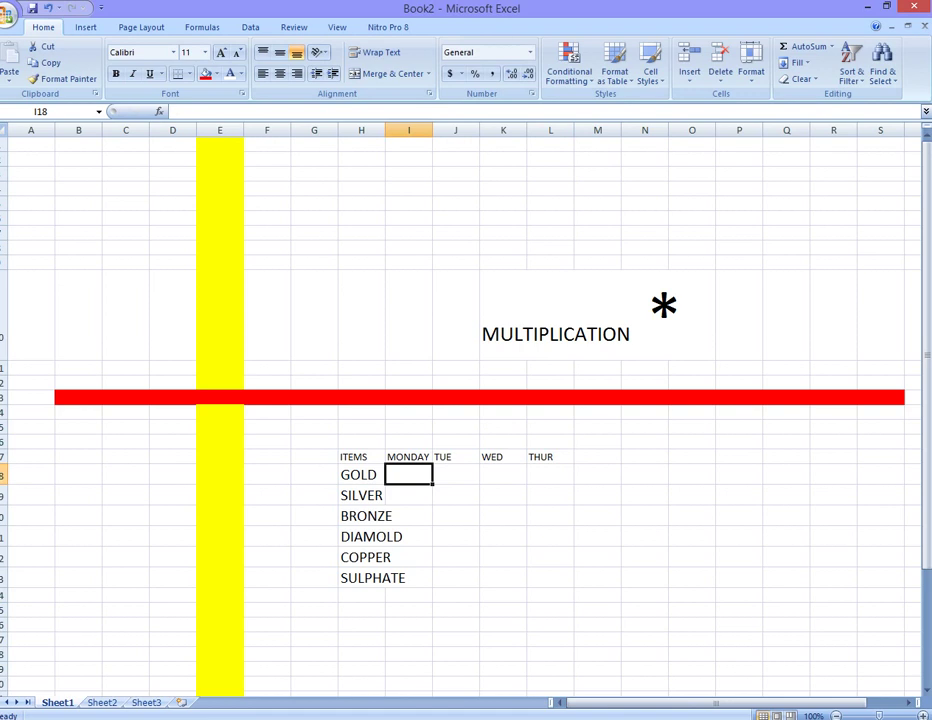
Enter the GOLD quantities 3, 4, 2 and 4 across I18:L18 for MONDAY through THUR.
{"action": "type", "text": "3"}
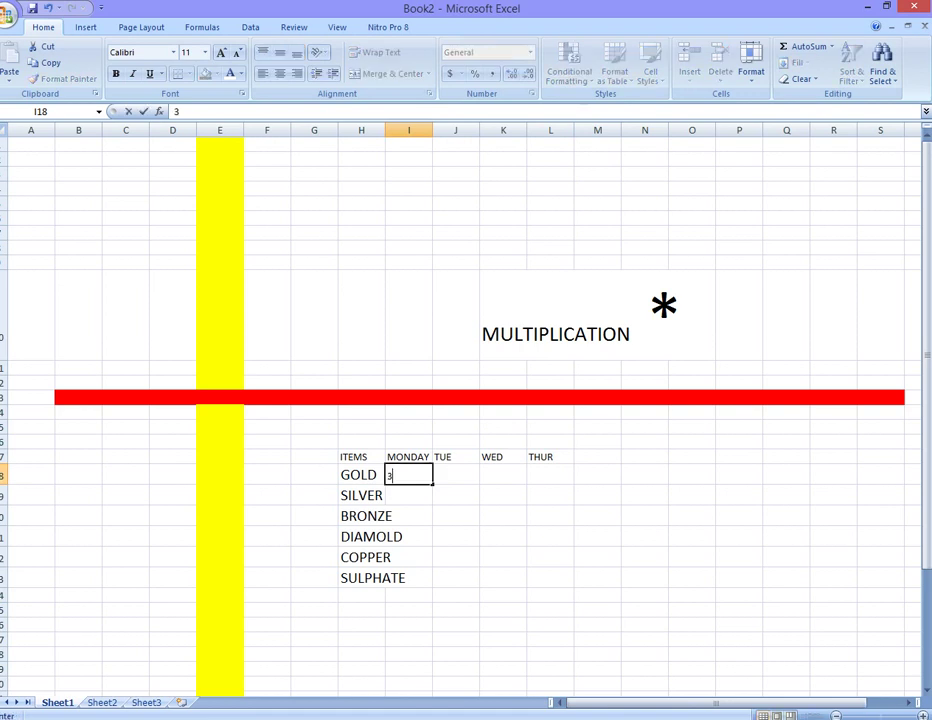
{"action": "key", "text": "Tab"}
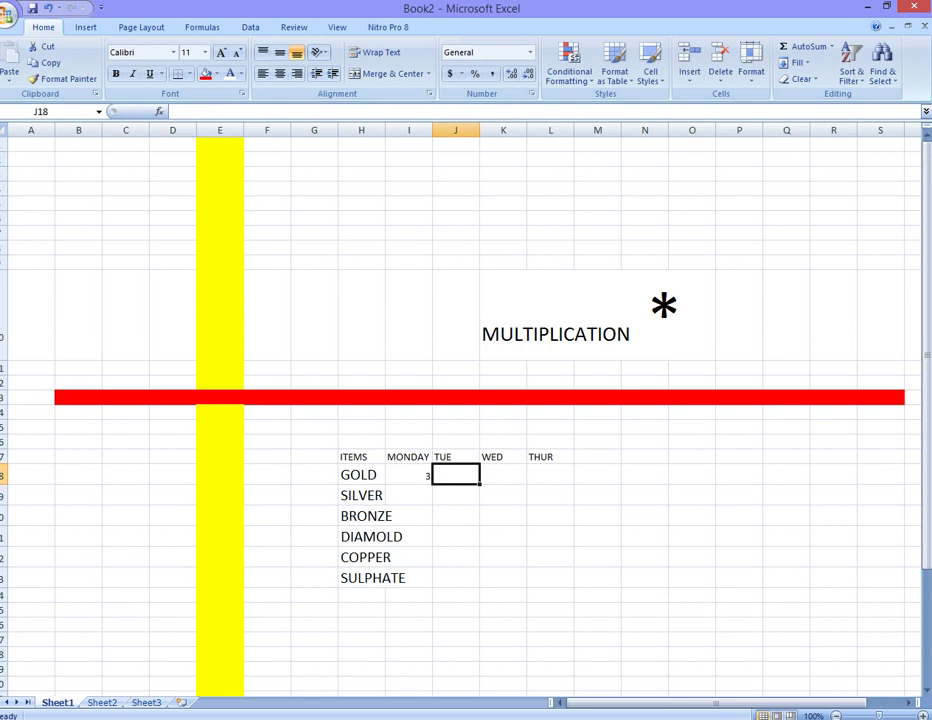
{"action": "type", "text": "4"}
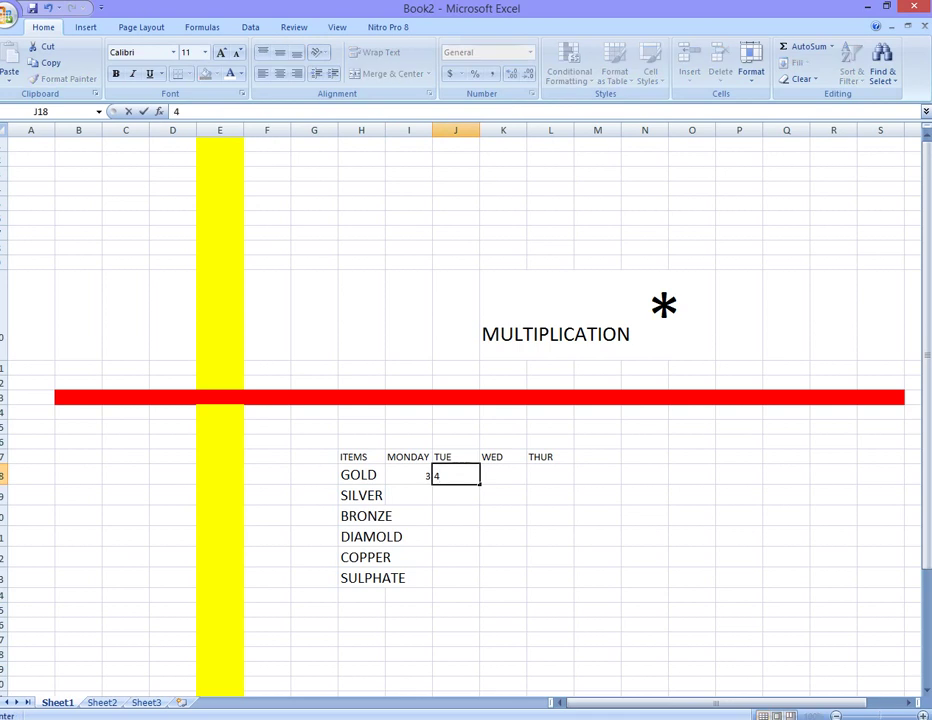
{"action": "key", "text": "Tab"}
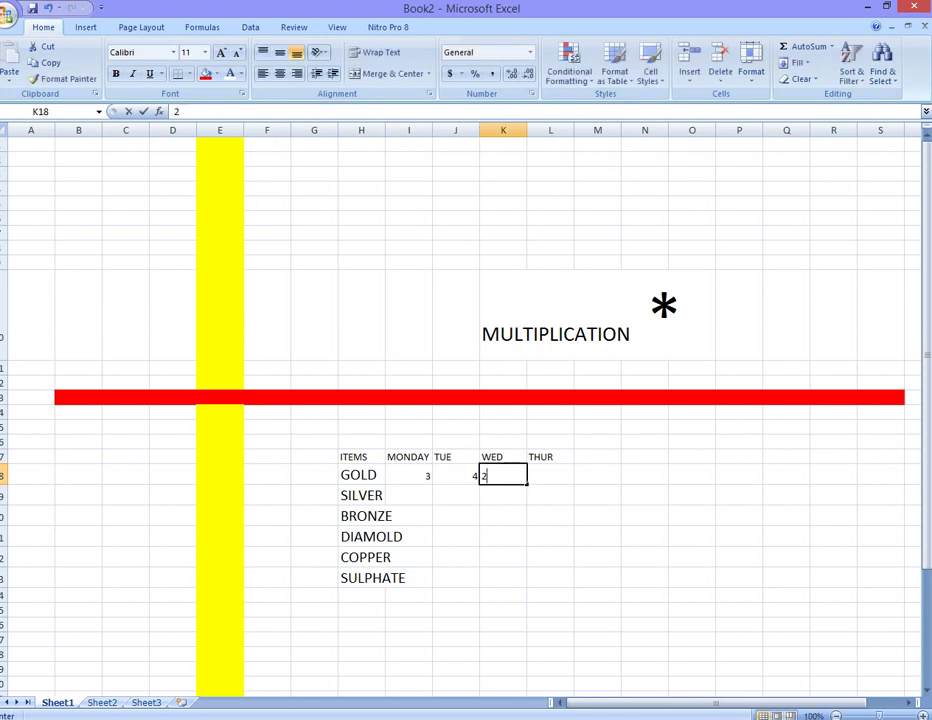
{"action": "type", "text": "2"}
{"action": "key", "text": "Tab"}
{"action": "type", "text": "4"}
{"action": "key", "text": "Return"}
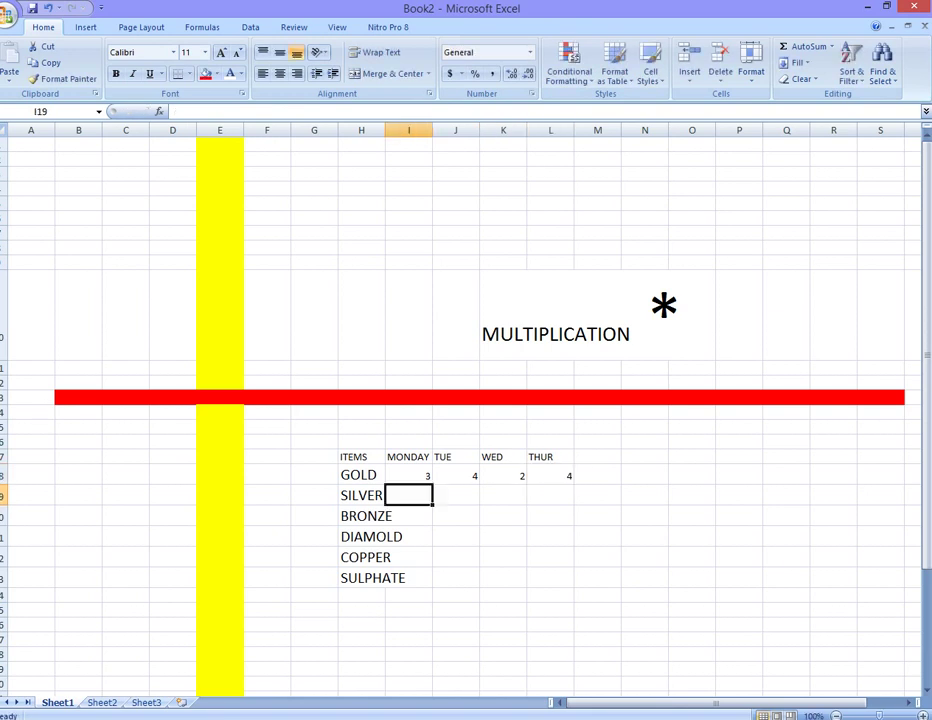
Enter 2 for MONDAY and 2 for TUE in the SILVER row, cells I19:J19.
{"action": "type", "text": "2"}
{"action": "key", "text": "Tab"}
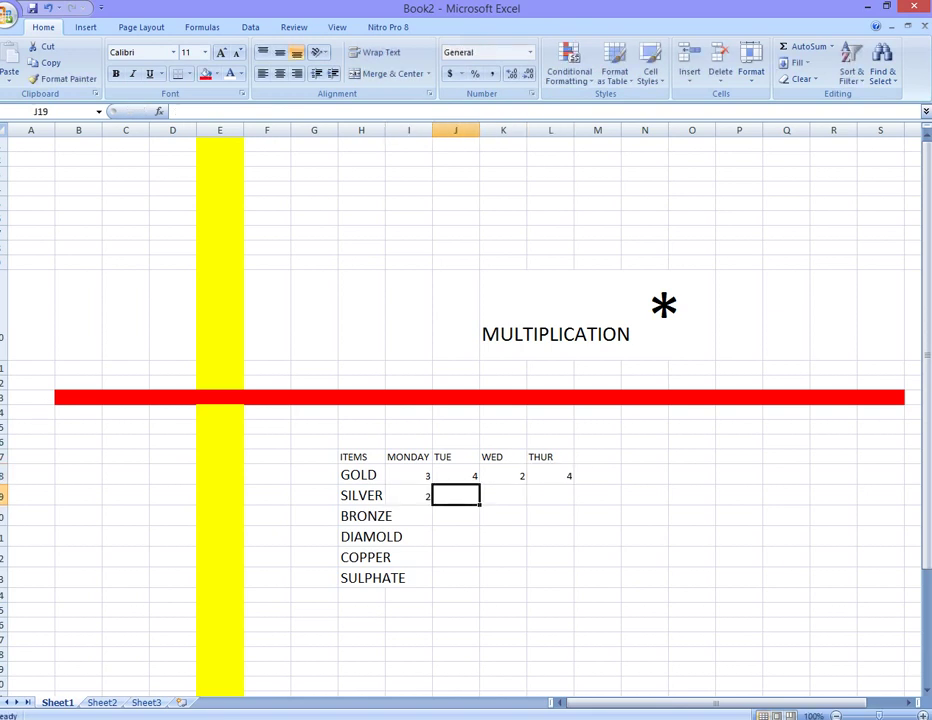
{"action": "type", "text": "2"}
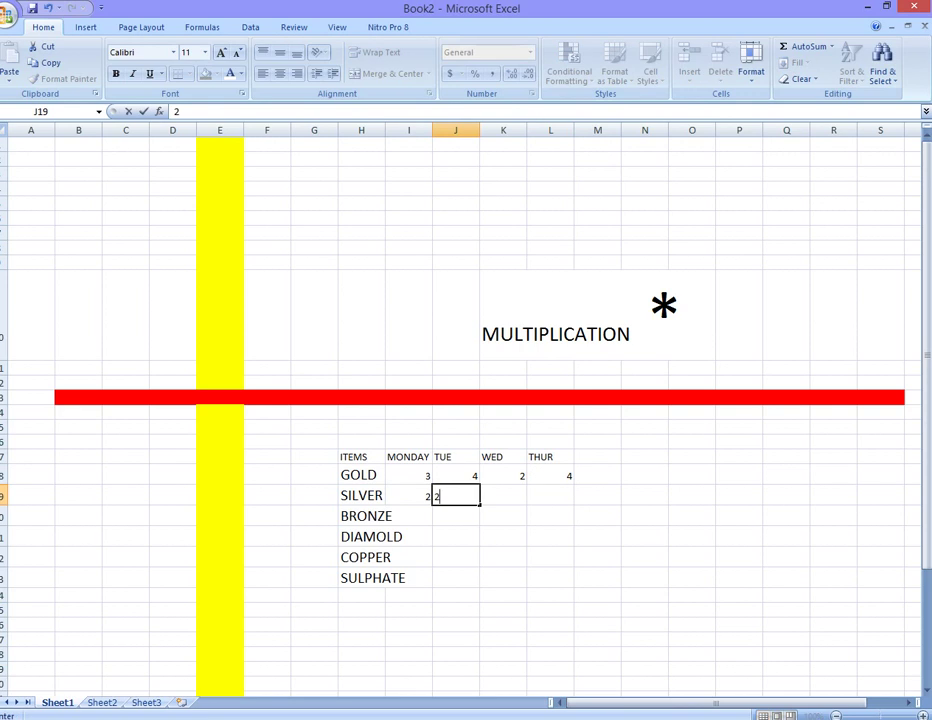
Enlarge the text of the table range H17:M24 to size 22 and widen columns H through K.
{"action": "left_click", "coordinate": [388, 578]}
{"action": "left_click_drag", "start_coordinate": [388, 578], "coordinate": [305, 457]}
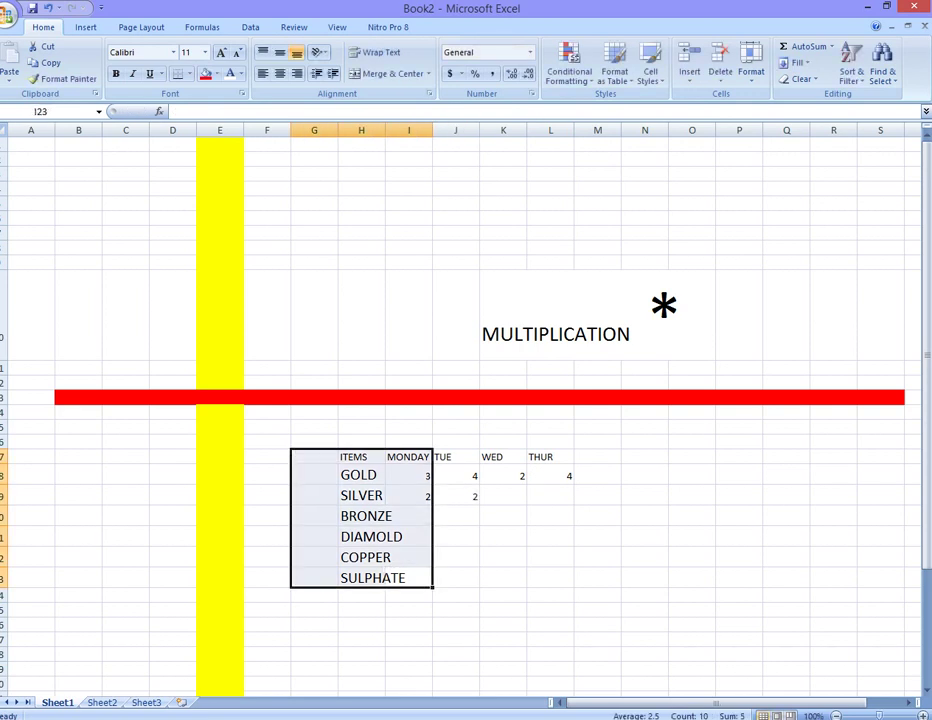
{"action": "left_click_drag", "start_coordinate": [597, 594], "coordinate": [361, 457]}
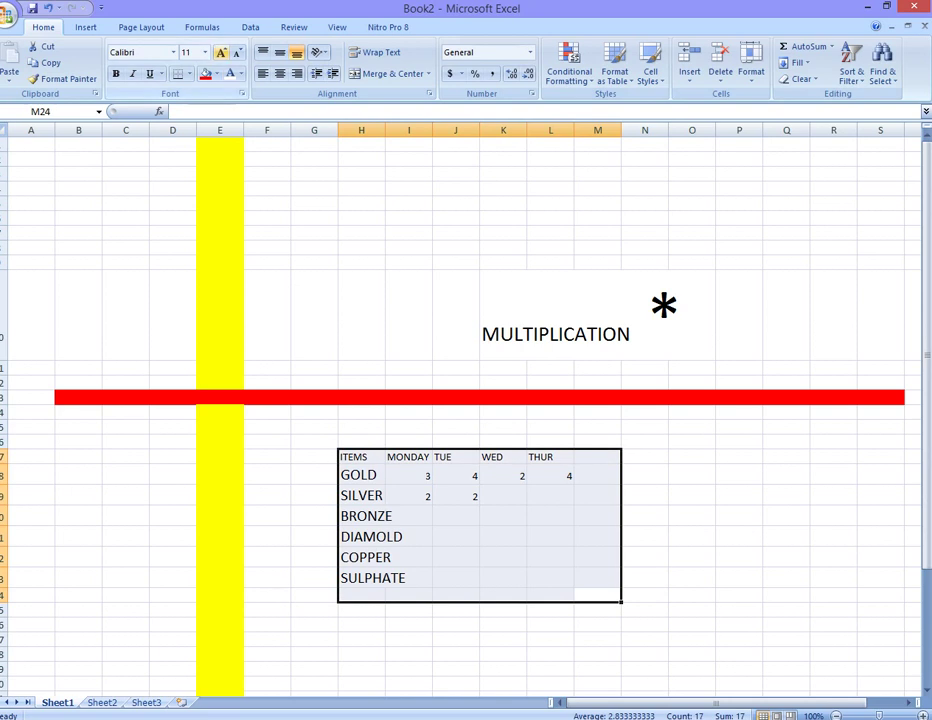
{"action": "left_click", "coordinate": [221, 52]}
{"action": "left_click", "coordinate": [221, 52]}
{"action": "left_click", "coordinate": [221, 52]}
{"action": "left_click", "coordinate": [221, 52]}
{"action": "left_click", "coordinate": [221, 52]}
{"action": "left_click", "coordinate": [221, 52]}
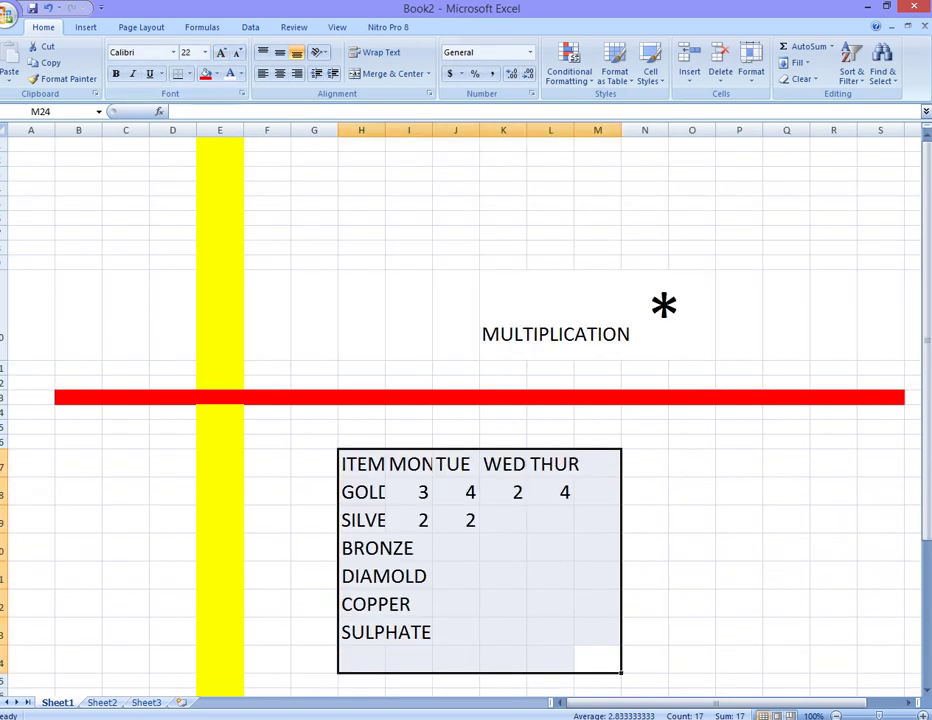
{"action": "left_click_drag", "start_coordinate": [385, 130], "coordinate": [659, 130]}
Enter the MONDAY quantities 5 for BRONZE, 5 for DIAMOLD and 4 for COPPER in I20:I22.
{"action": "left_click", "coordinate": [454, 547]}
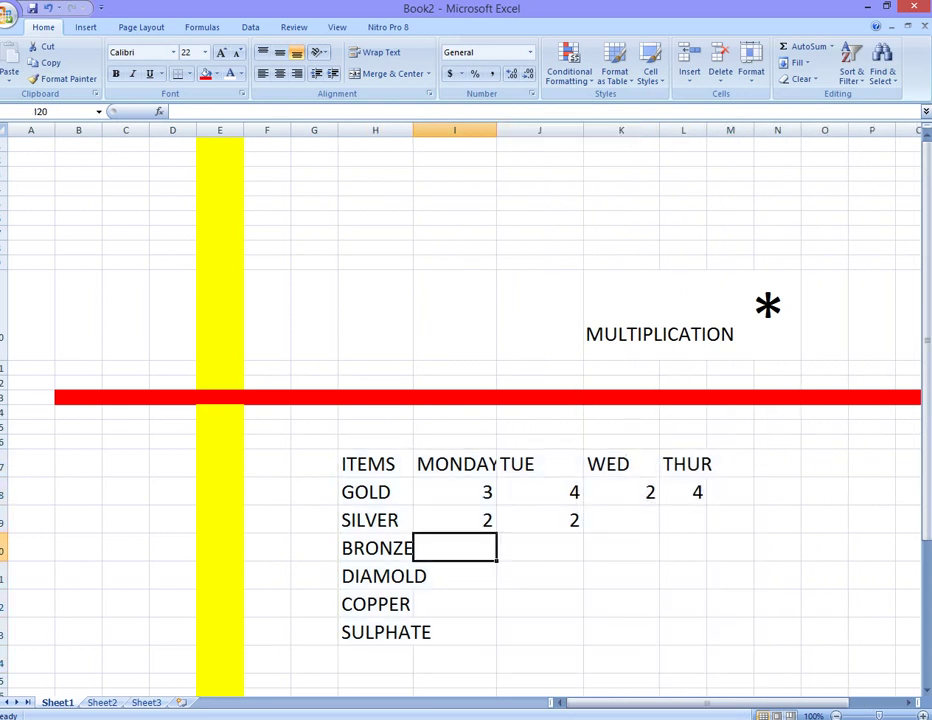
{"action": "type", "text": "5"}
{"action": "left_click", "coordinate": [454, 603]}
{"action": "type", "text": "4"}
{"action": "left_click", "coordinate": [454, 575]}
{"action": "type", "text": "5"}
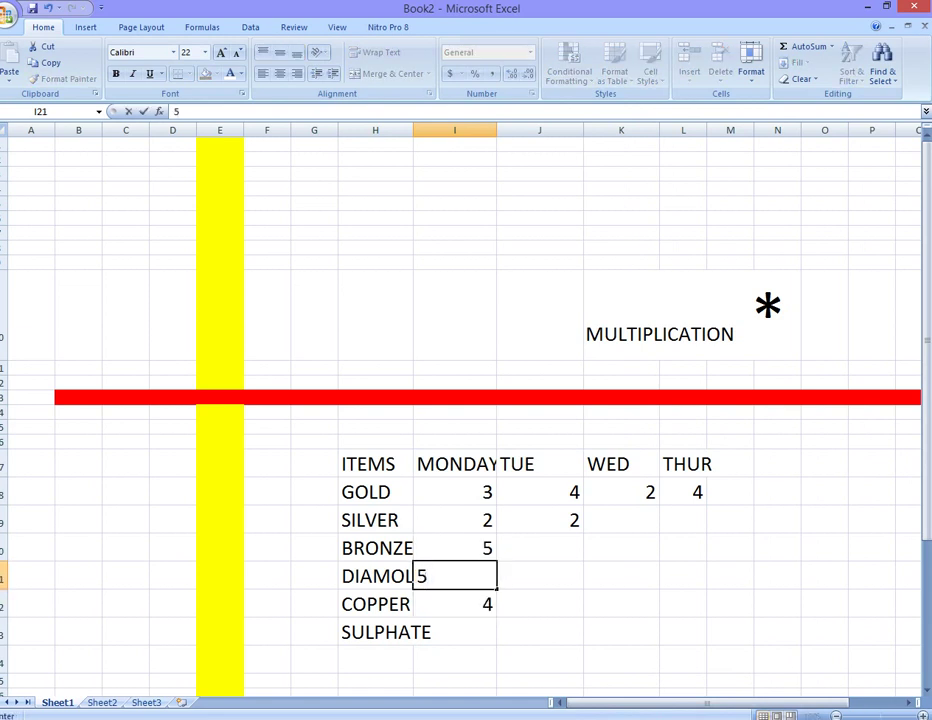
Fill TUE through THUR with 2, 2 and 3 for BRONZE and 6, 2 and 5 for DIAMOLD in J20:L21.
{"action": "left_click", "coordinate": [539, 575]}
{"action": "type", "text": "6"}
{"action": "left_click", "coordinate": [539, 547]}
{"action": "type", "text": "2"}
{"action": "left_click", "coordinate": [620, 547]}
{"action": "type", "text": "2"}
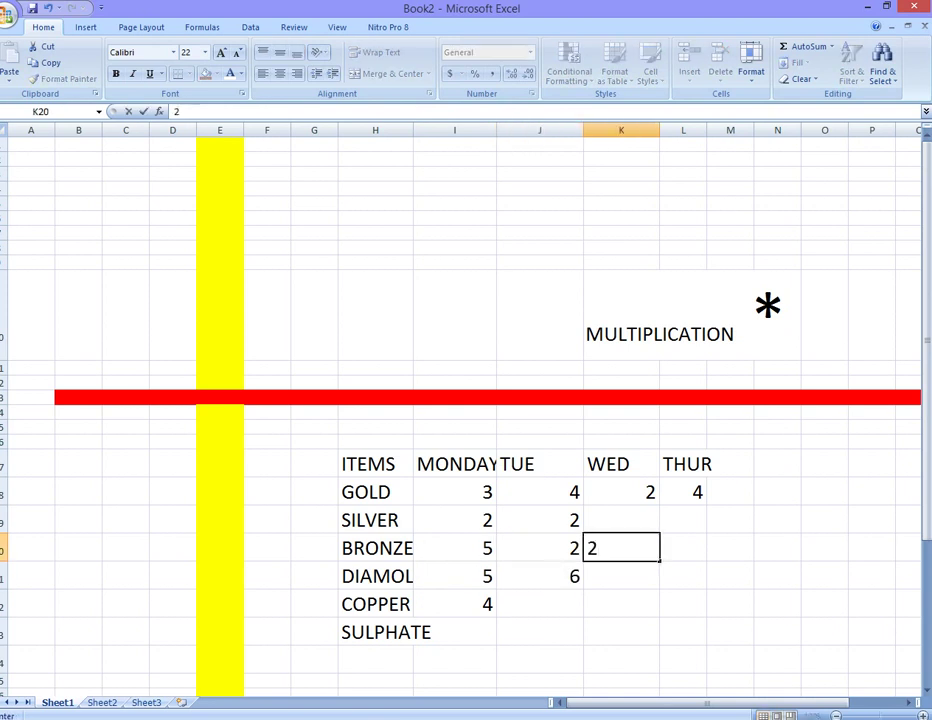
{"action": "left_click", "coordinate": [682, 547]}
{"action": "type", "text": "3"}
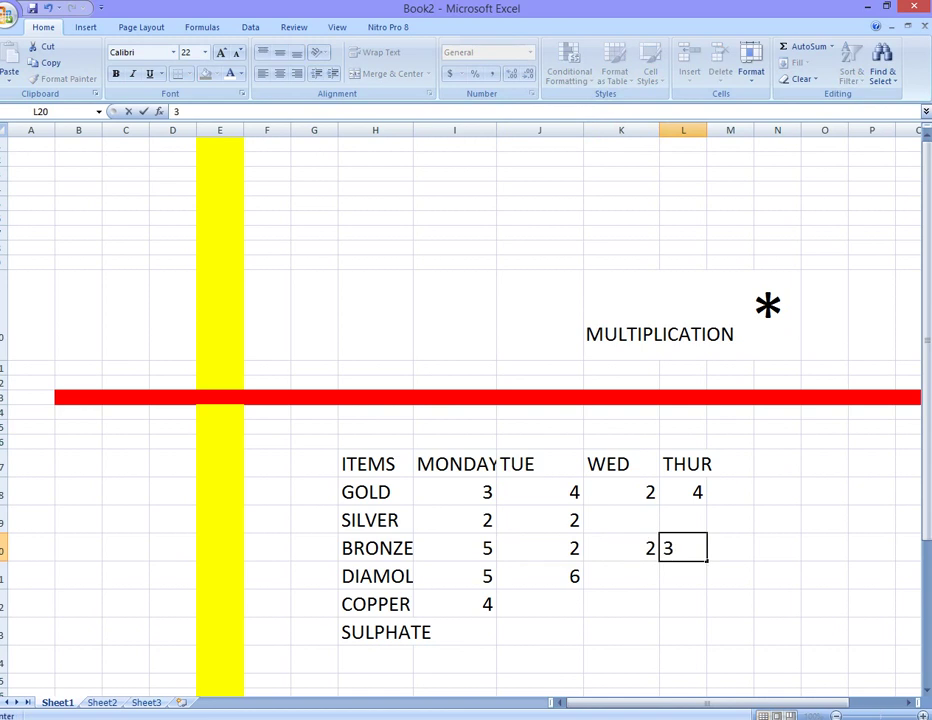
{"action": "left_click", "coordinate": [620, 576]}
{"action": "type", "text": "2"}
{"action": "left_click", "coordinate": [682, 576]}
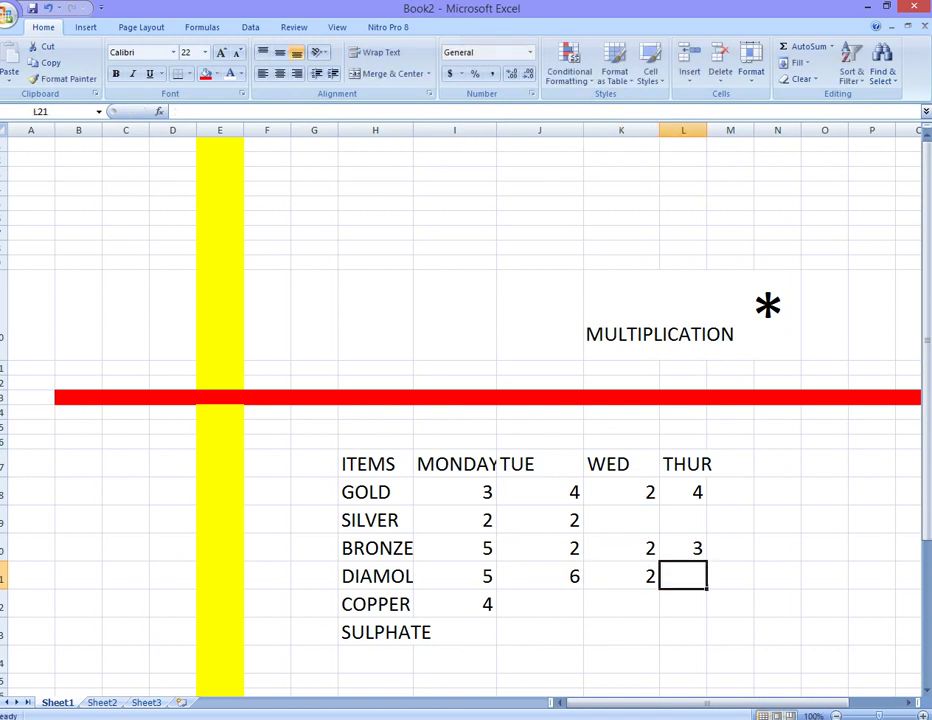
{"action": "type", "text": "5"}
Fill the rest of the COPPER row with 1, 1 and 4 in J22:L22.
{"action": "left_click", "coordinate": [539, 603]}
{"action": "type", "text": "1"}
{"action": "left_click", "coordinate": [620, 603]}
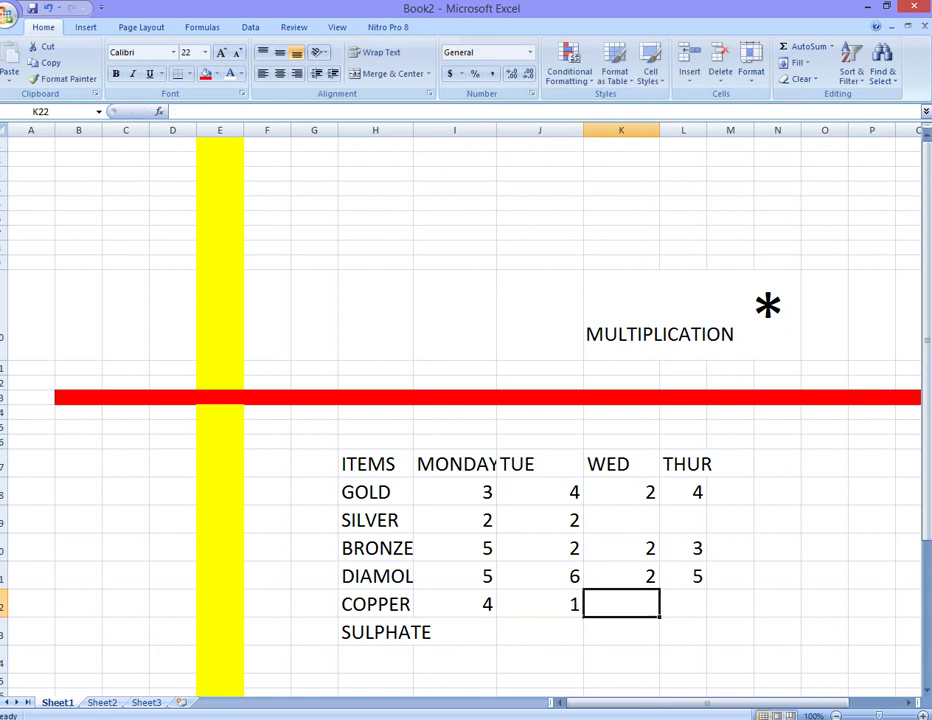
{"action": "type", "text": "1"}
{"action": "left_click", "coordinate": [682, 603]}
{"action": "type", "text": "4"}
{"action": "key", "text": "Return"}
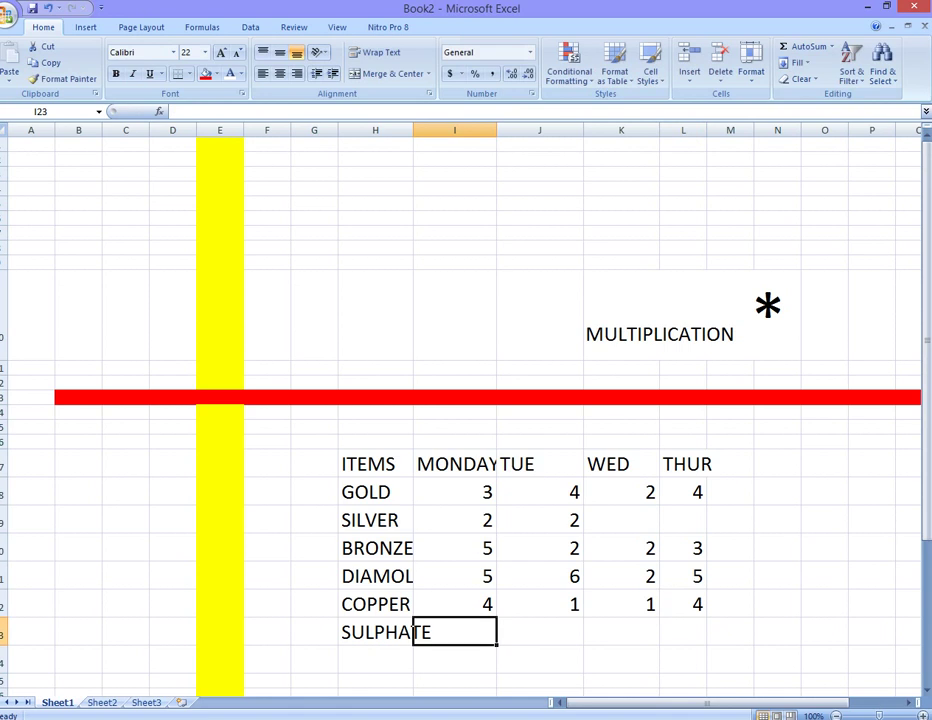
Enter the SULPHATE quantities 3, 5, 2 and 3 in I23:L23 and the SILVER quantity 5 for THUR in L19.
{"action": "type", "text": "3"}
{"action": "key", "text": "Tab"}
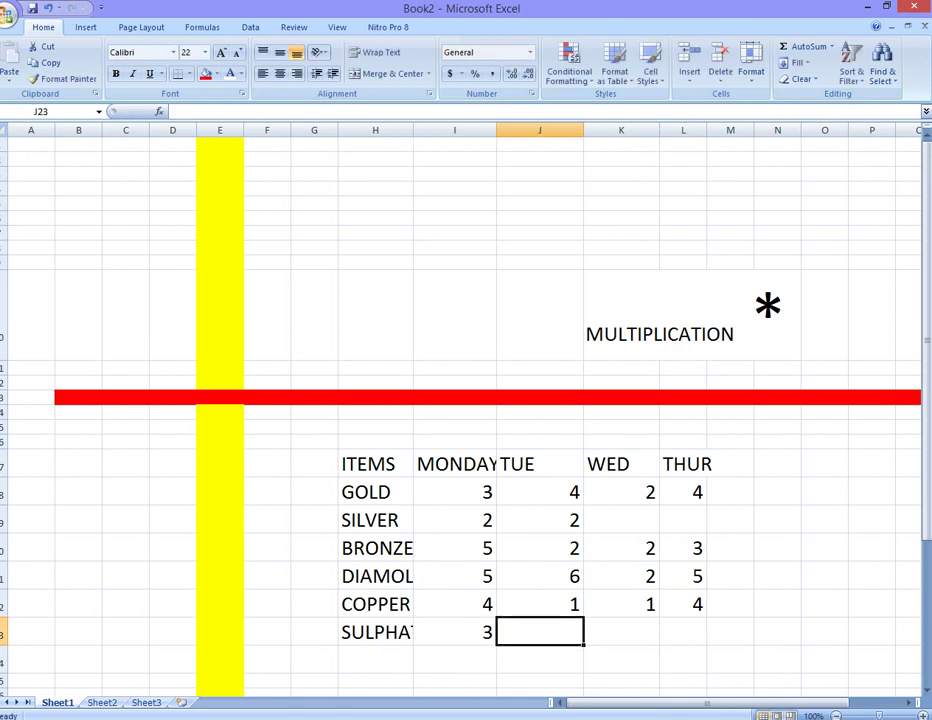
{"action": "type", "text": "5"}
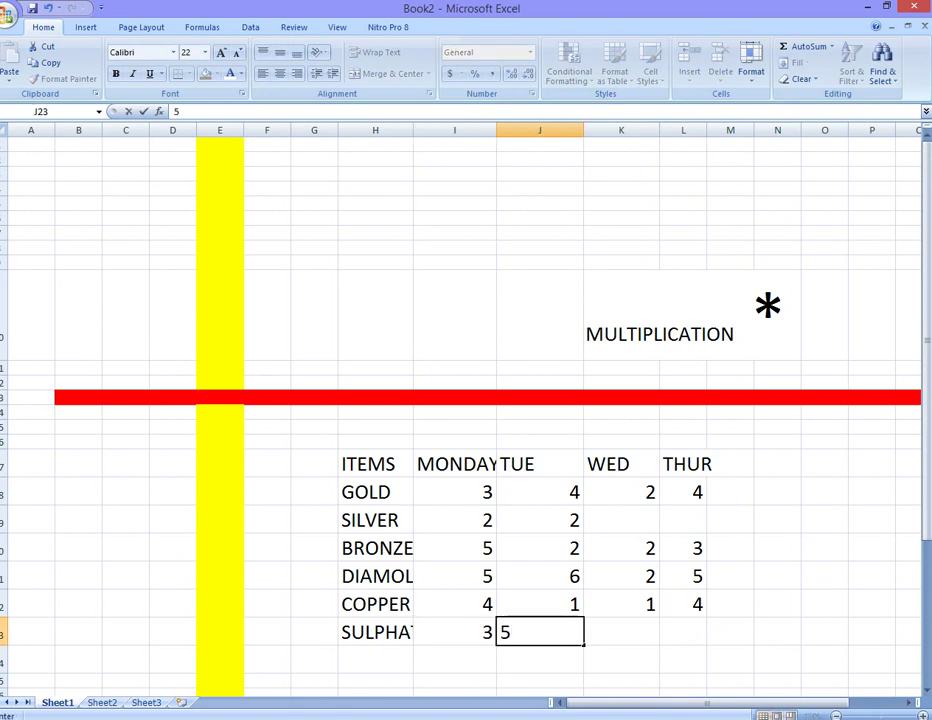
{"action": "key", "text": "Tab"}
{"action": "type", "text": "2"}
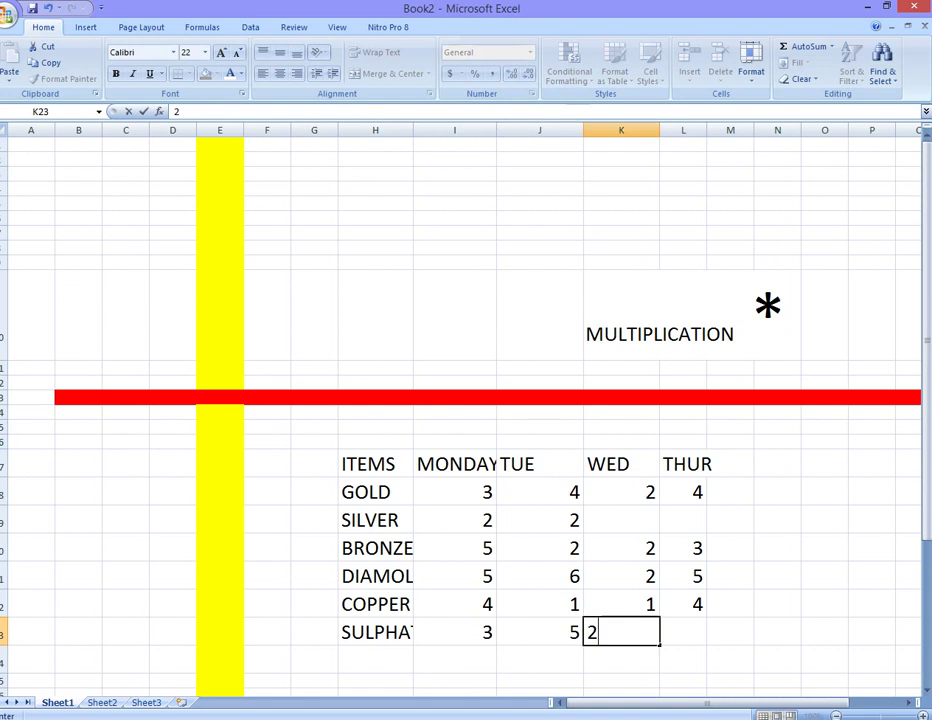
{"action": "key", "text": "Tab"}
{"action": "type", "text": "3"}
{"action": "left_click", "coordinate": [683, 519]}
{"action": "type", "text": "5"}
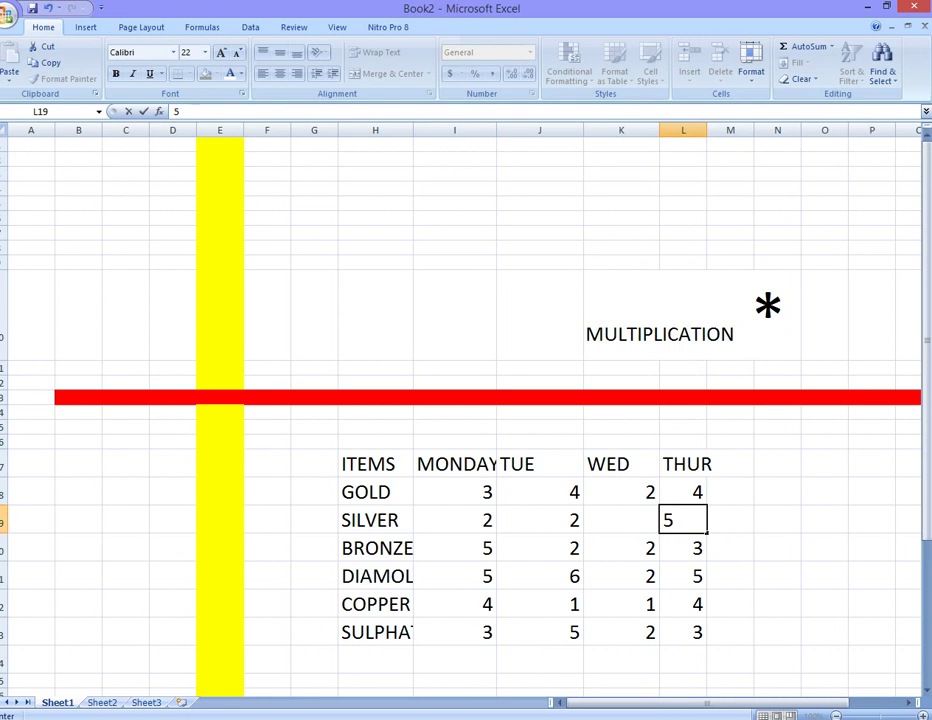
Enter the heading TOTAL in M17 and widen columns L and M.
{"action": "left_click", "coordinate": [777, 463]}
{"action": "left_click", "coordinate": [730, 463]}
{"action": "left_click", "coordinate": [777, 463]}
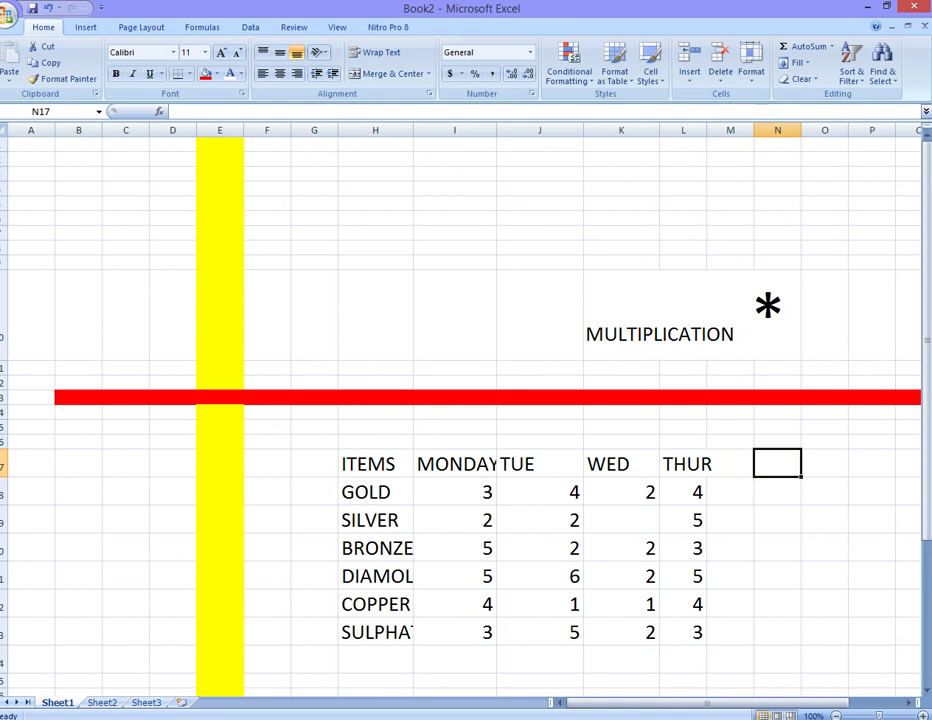
{"action": "left_click", "coordinate": [708, 462]}
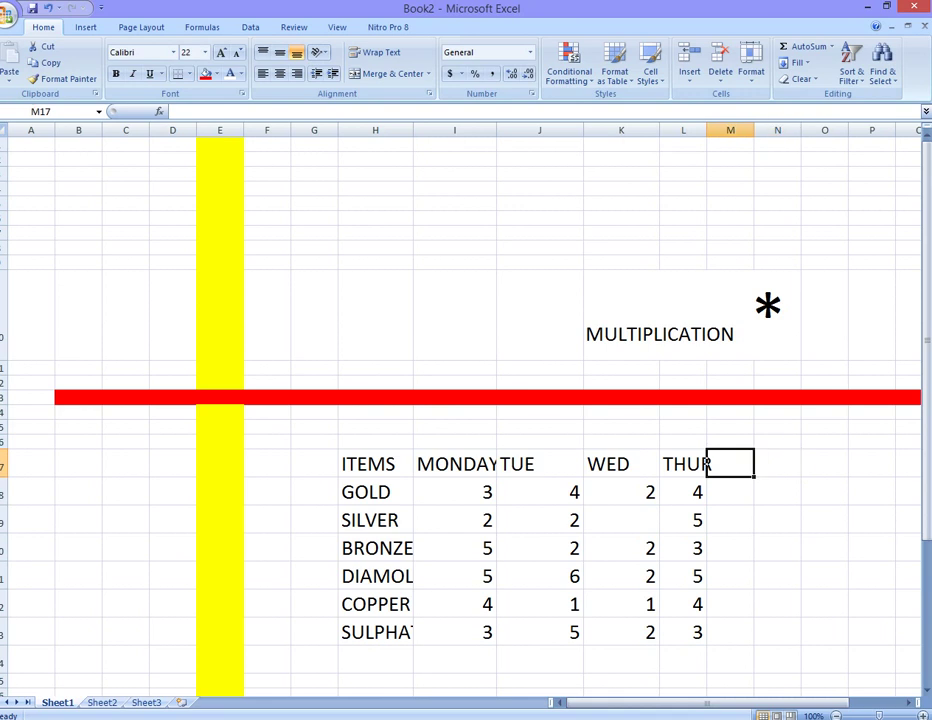
{"action": "left_click_drag", "start_coordinate": [754, 130], "coordinate": [864, 130]}
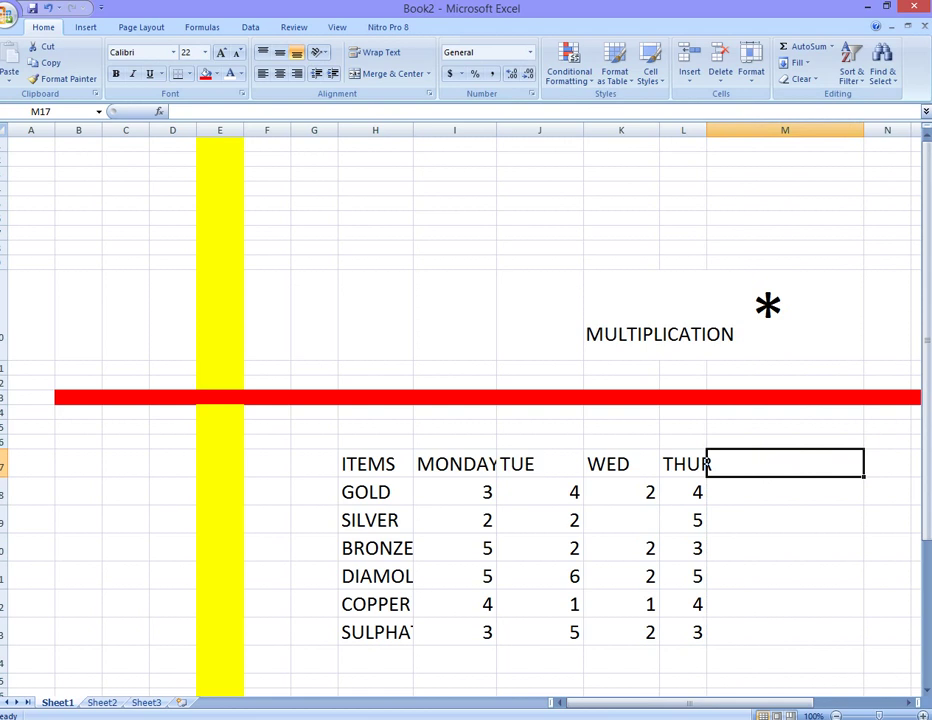
{"action": "type", "text": "TOTAL"}
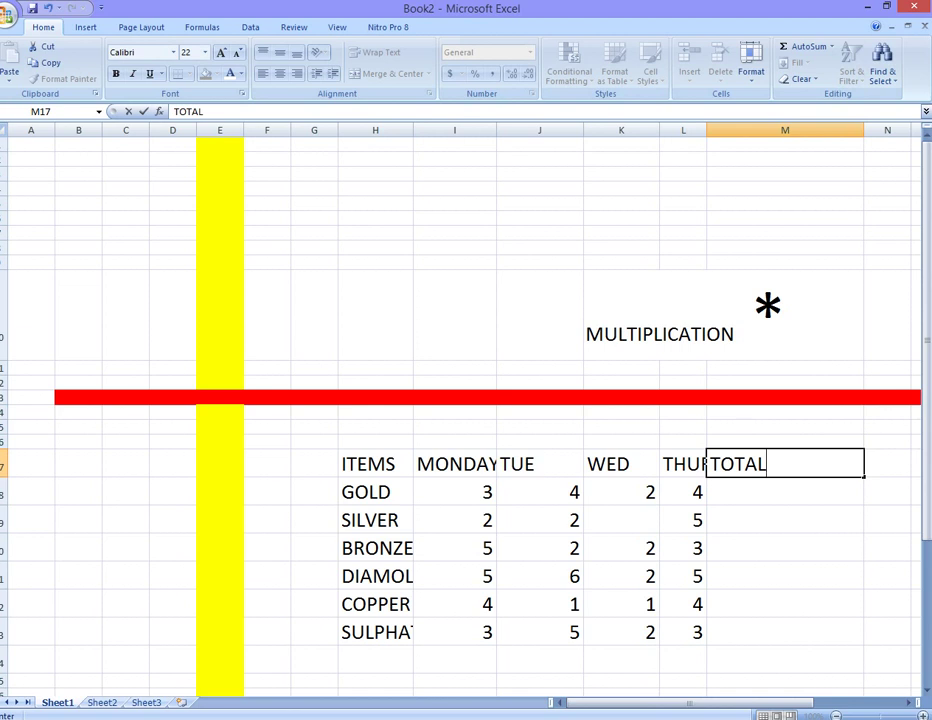
{"action": "key", "text": "Return"}
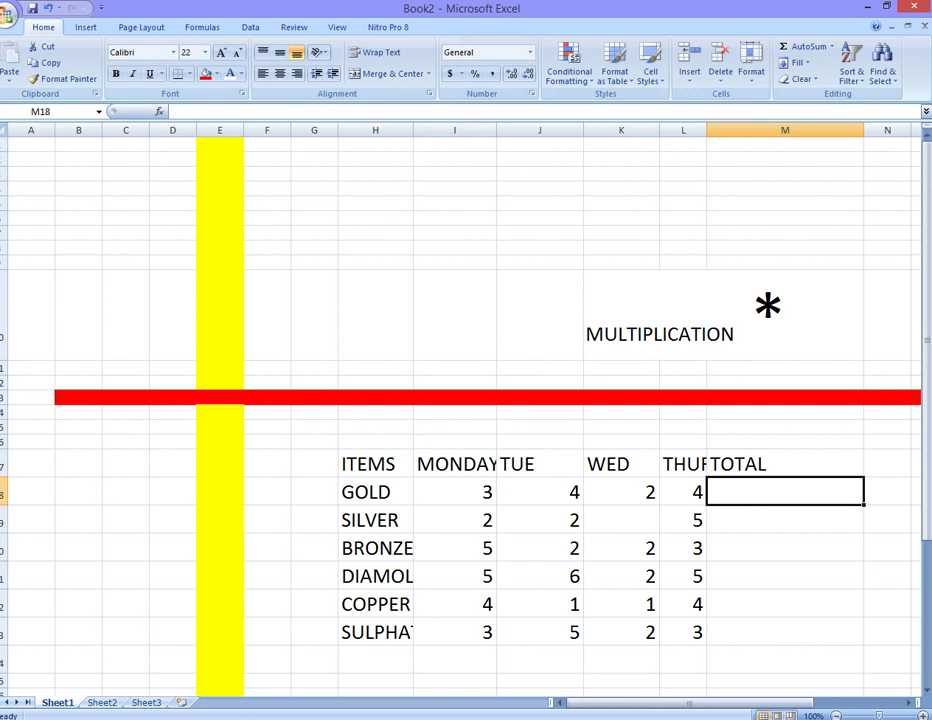
{"action": "left_click_drag", "start_coordinate": [706, 130], "coordinate": [745, 130]}
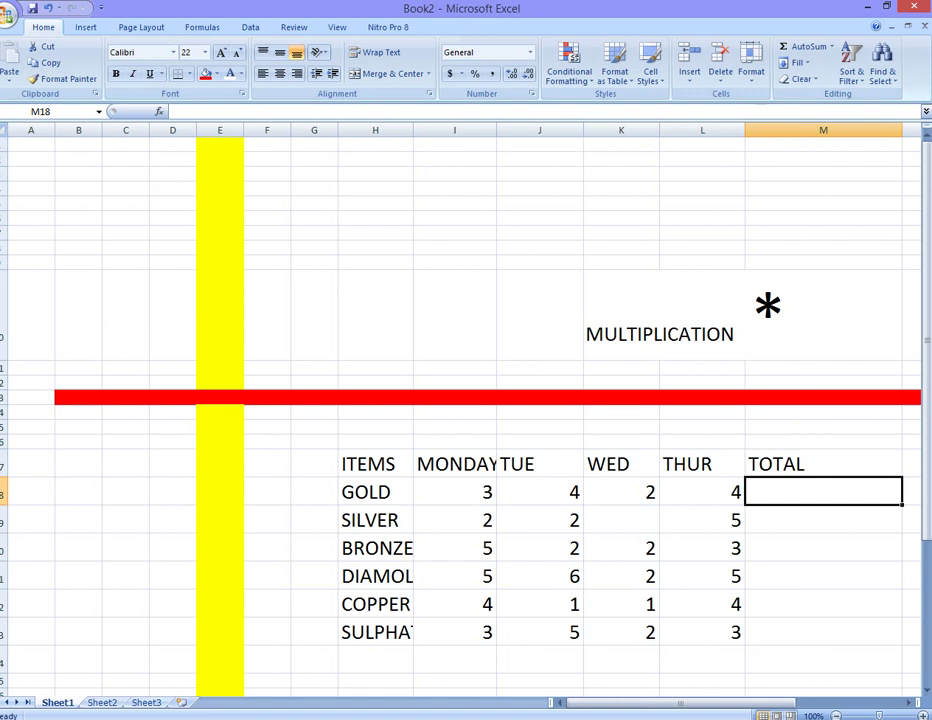
Enter the formula =SUM(I18*J18*K18*L18) in M18 to multiply the GOLD quantities.
{"action": "type", "text": "=SU"}
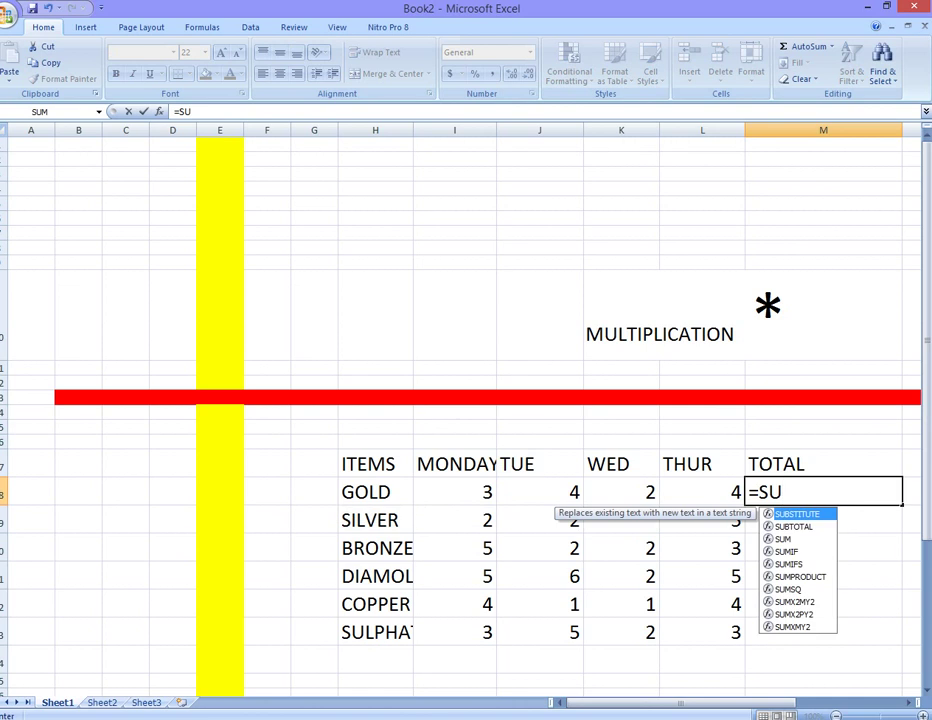
{"action": "type", "text": "M"}
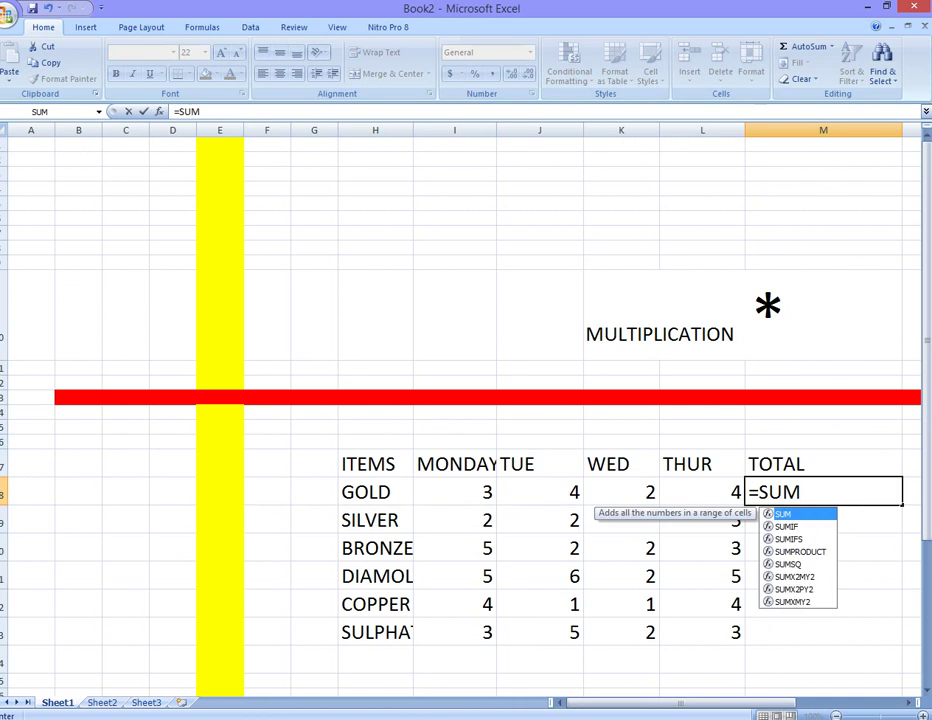
{"action": "left_click_drag", "start_coordinate": [200, 111], "coordinate": [174, 111]}
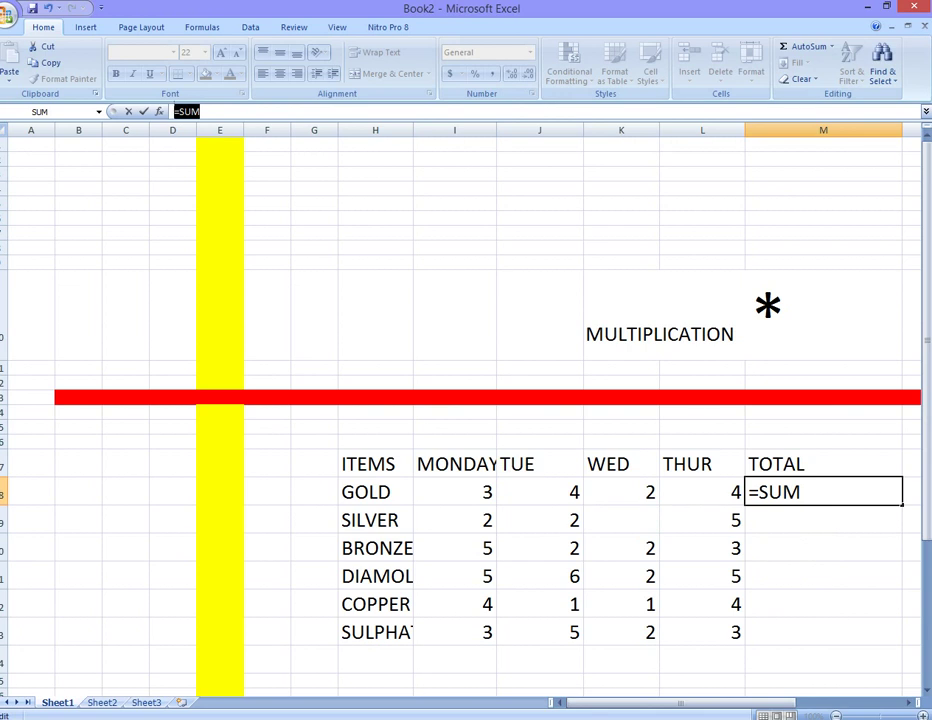
{"action": "left_click", "coordinate": [801, 492]}
{"action": "type", "text": "("}
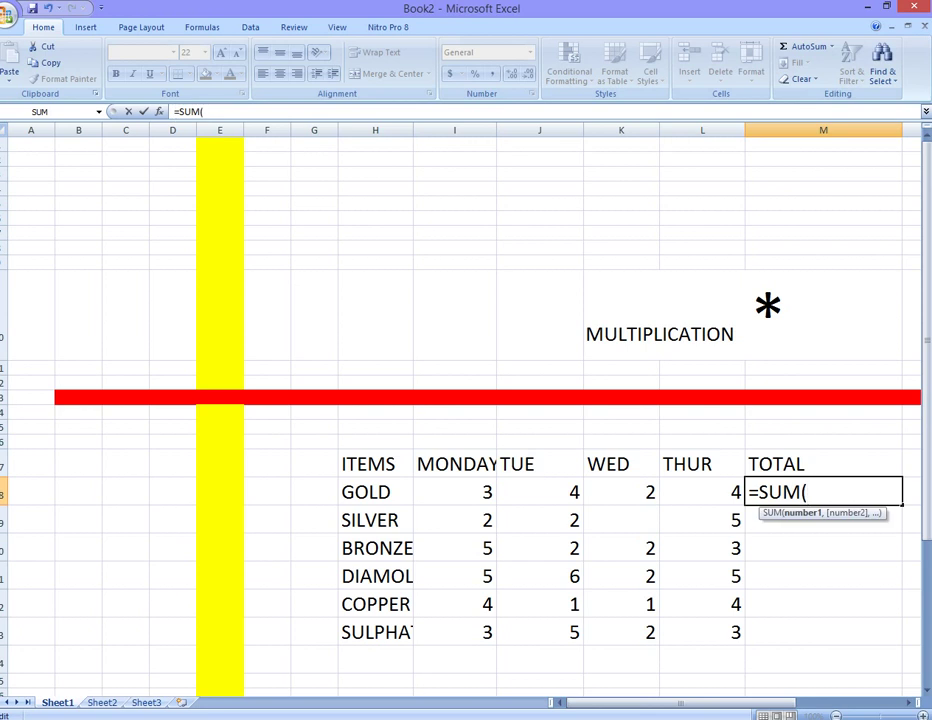
{"action": "left_click", "coordinate": [455, 491]}
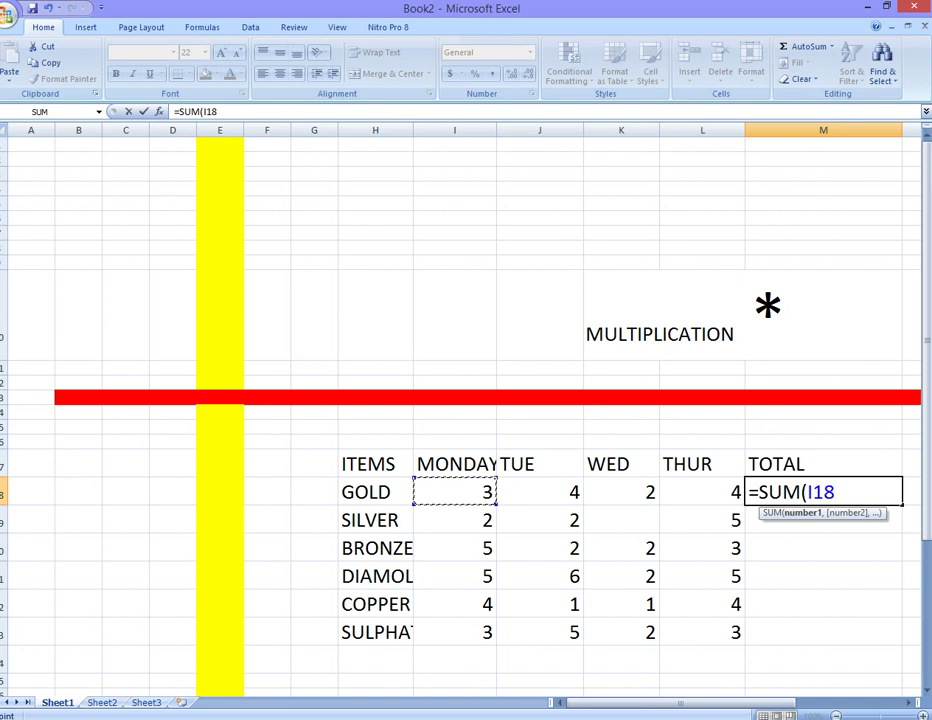
{"action": "type", "text": "*"}
{"action": "left_click", "coordinate": [540, 491]}
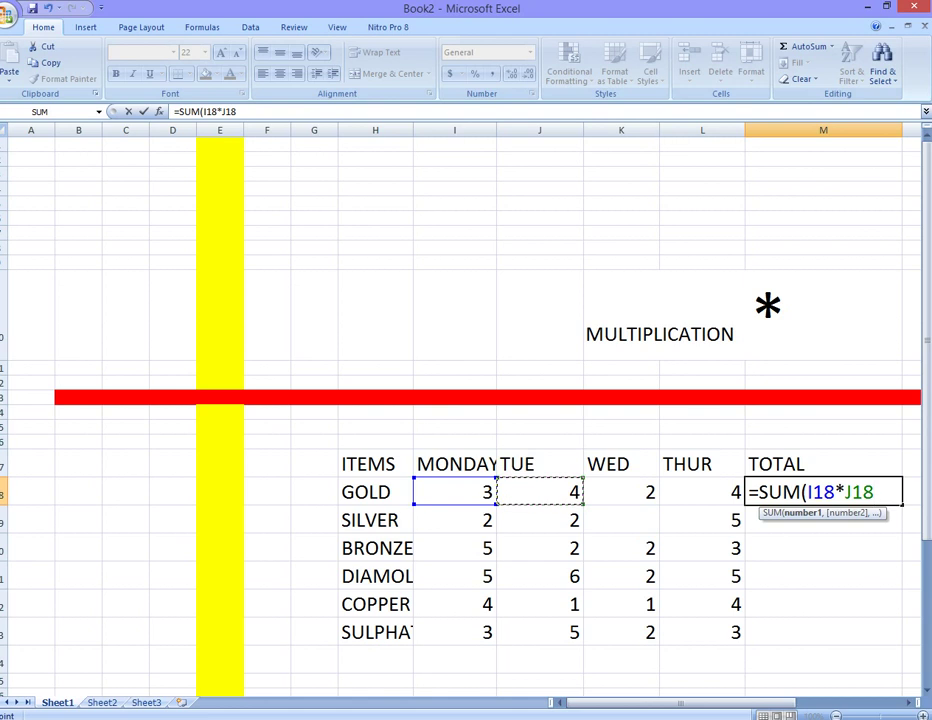
{"action": "type", "text": "*"}
{"action": "left_click", "coordinate": [620, 491]}
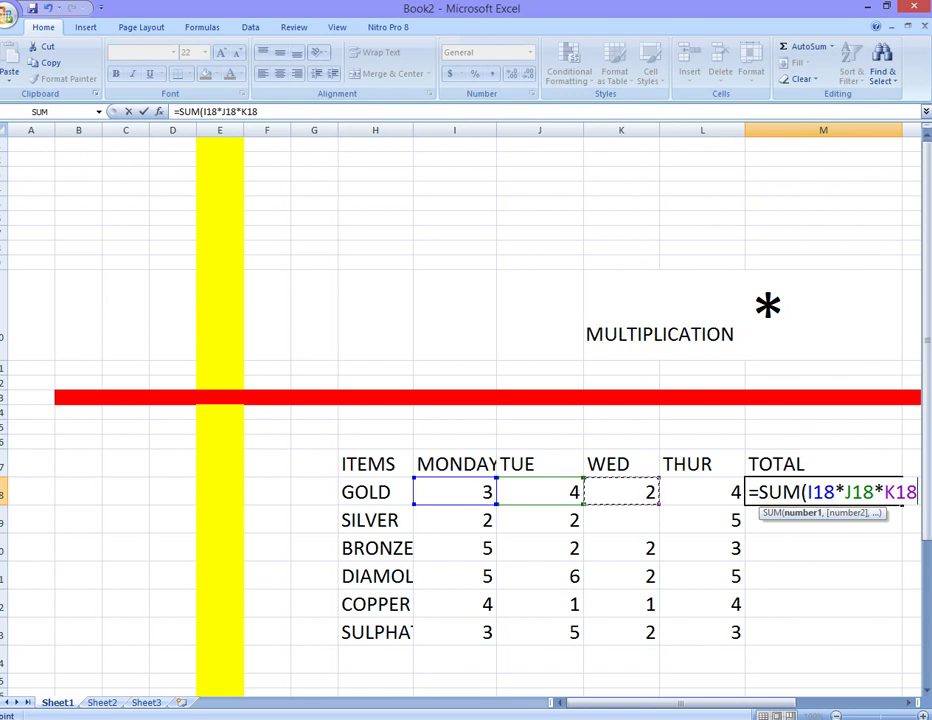
{"action": "type", "text": "*"}
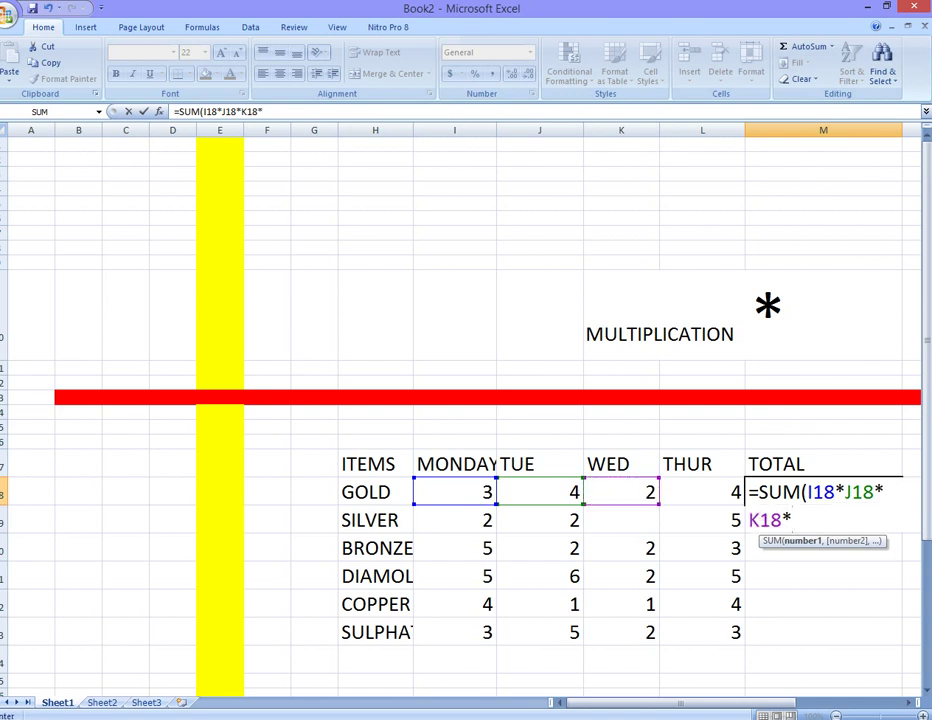
{"action": "left_click", "coordinate": [701, 491]}
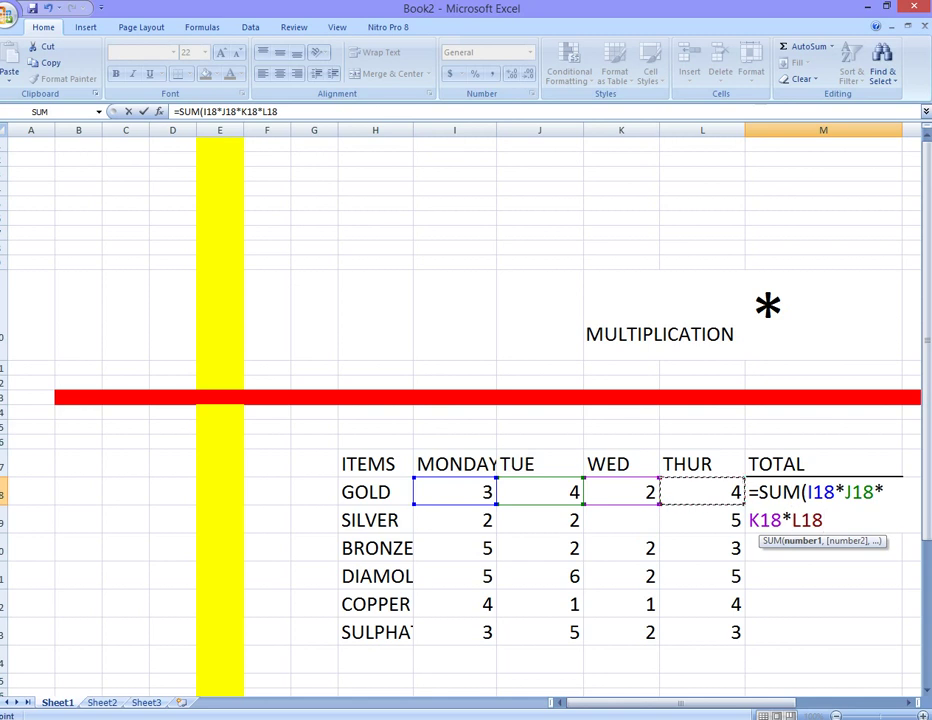
{"action": "type", "text": ")"}
{"action": "key", "text": "Return"}
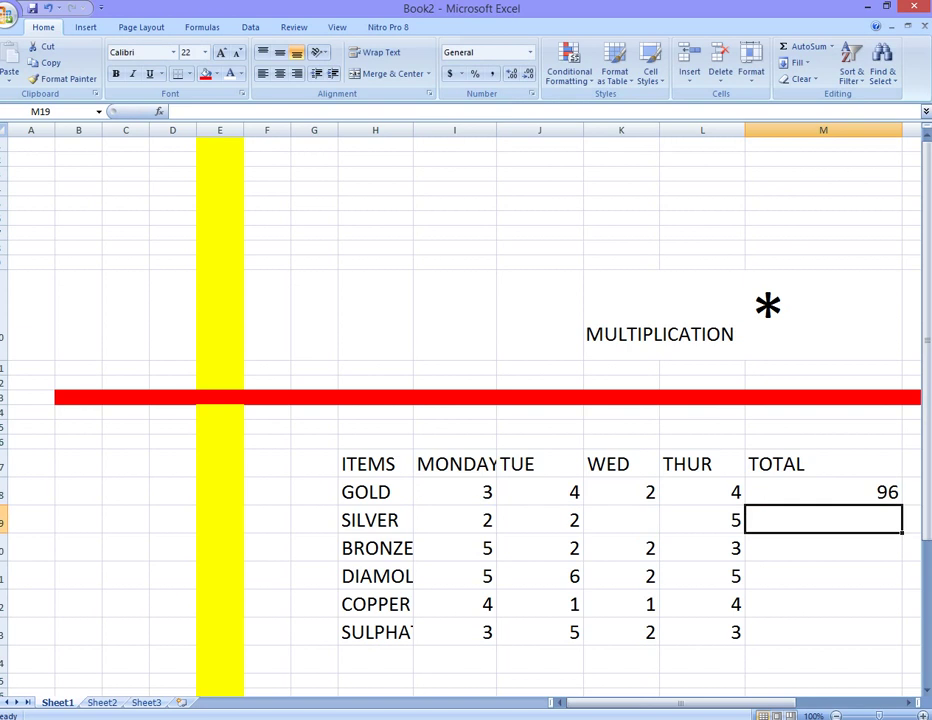
Apply a white font and a yellow fill to the TOTAL cells M18:M23.
{"action": "left_click_drag", "start_coordinate": [823, 492], "coordinate": [823, 632]}
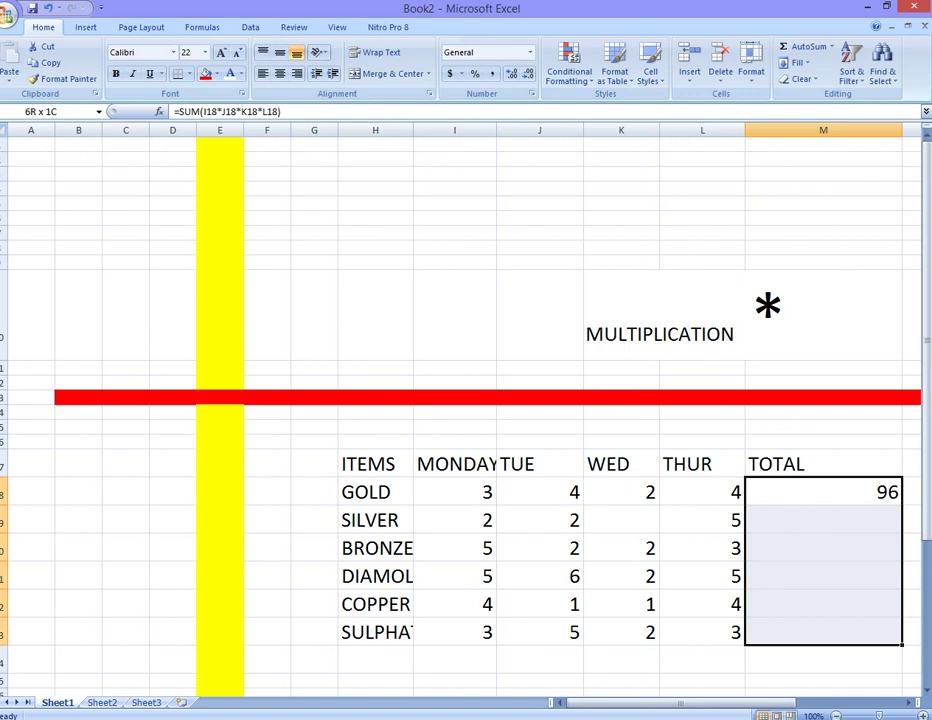
{"action": "left_click", "coordinate": [230, 74]}
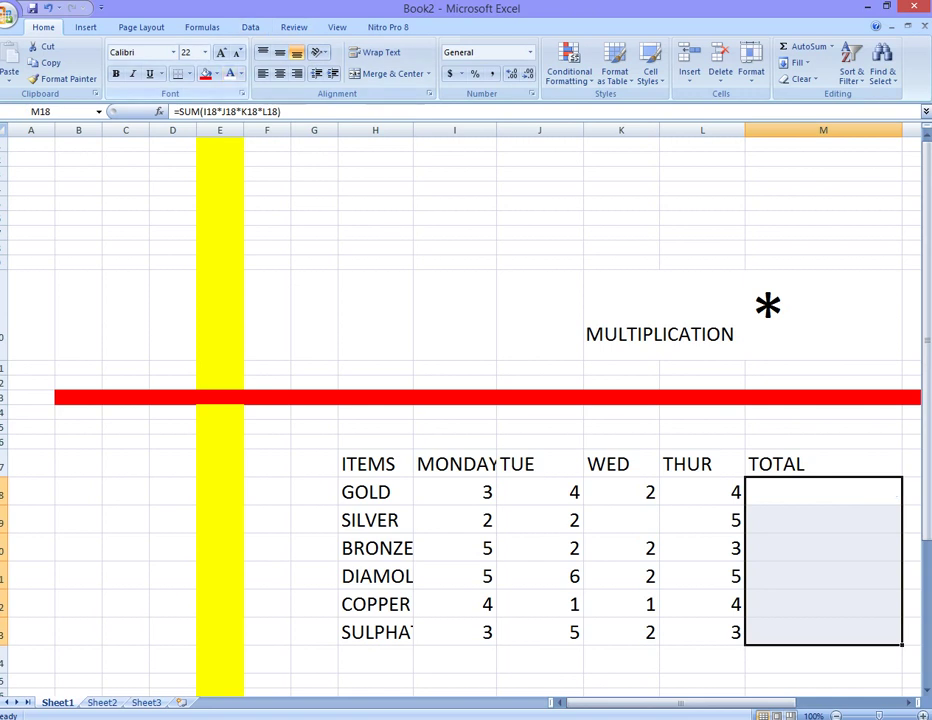
{"action": "left_click", "coordinate": [216, 74]}
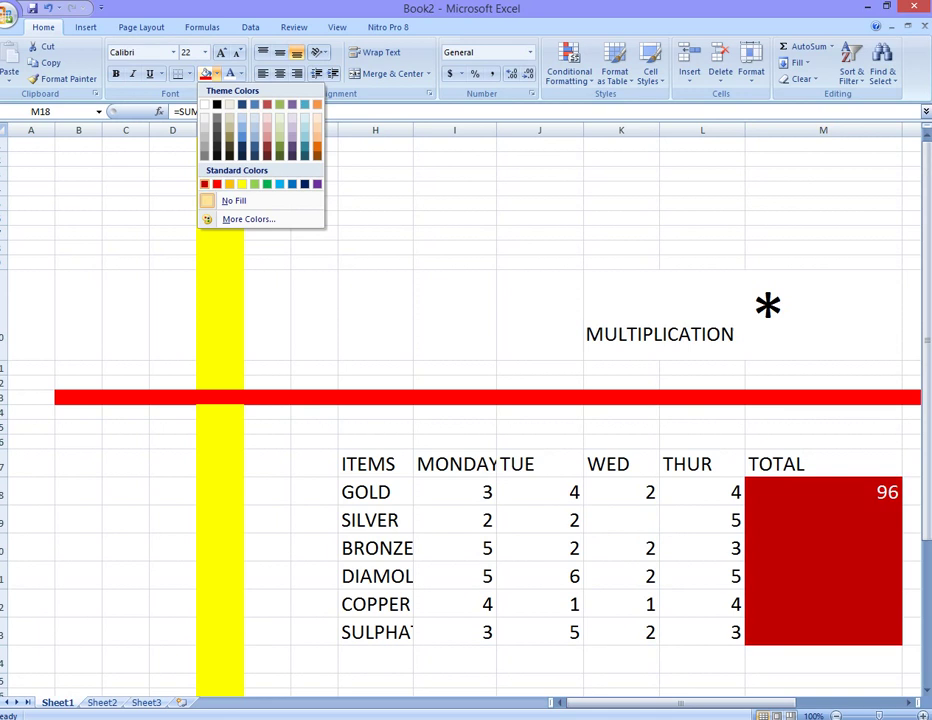
{"action": "left_click", "coordinate": [242, 184]}
Set the font color of the GOLD total in M18 to Automatic black.
{"action": "left_click", "coordinate": [822, 491]}
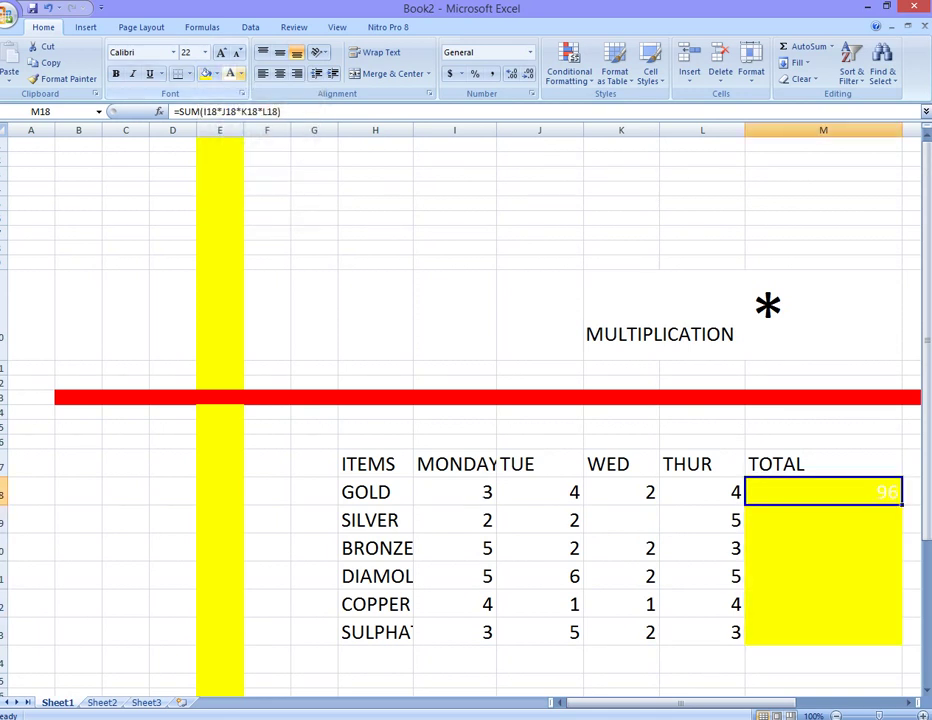
{"action": "left_click", "coordinate": [241, 74]}
{"action": "left_click", "coordinate": [262, 87]}
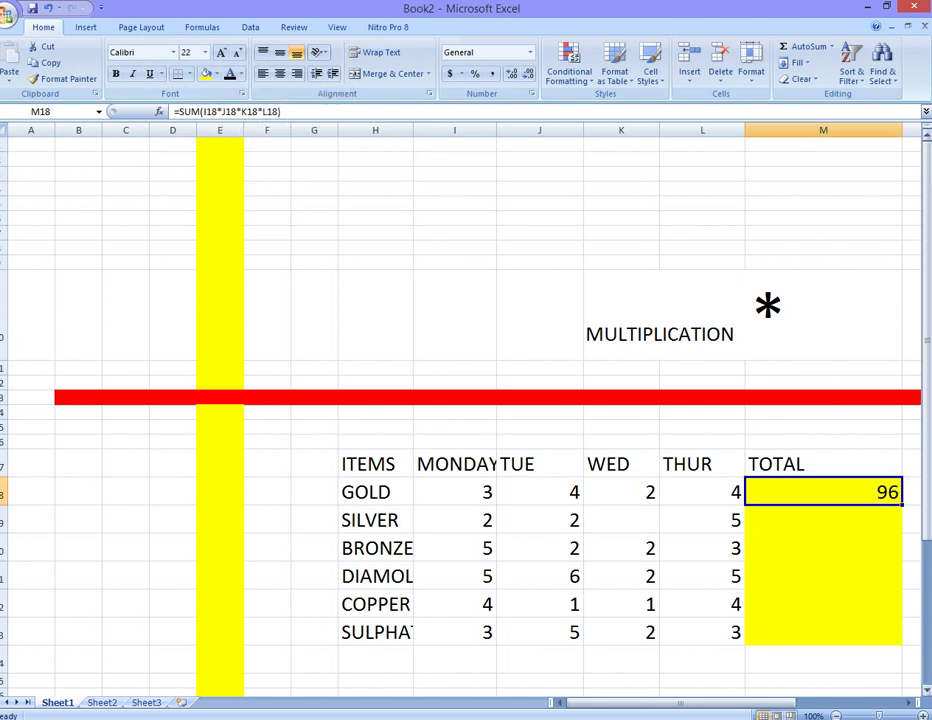
Enter the formula =SUM(I19*J19*K19*L19) in M19 to multiply the SILVER quantities.
{"action": "left_click", "coordinate": [822, 519]}
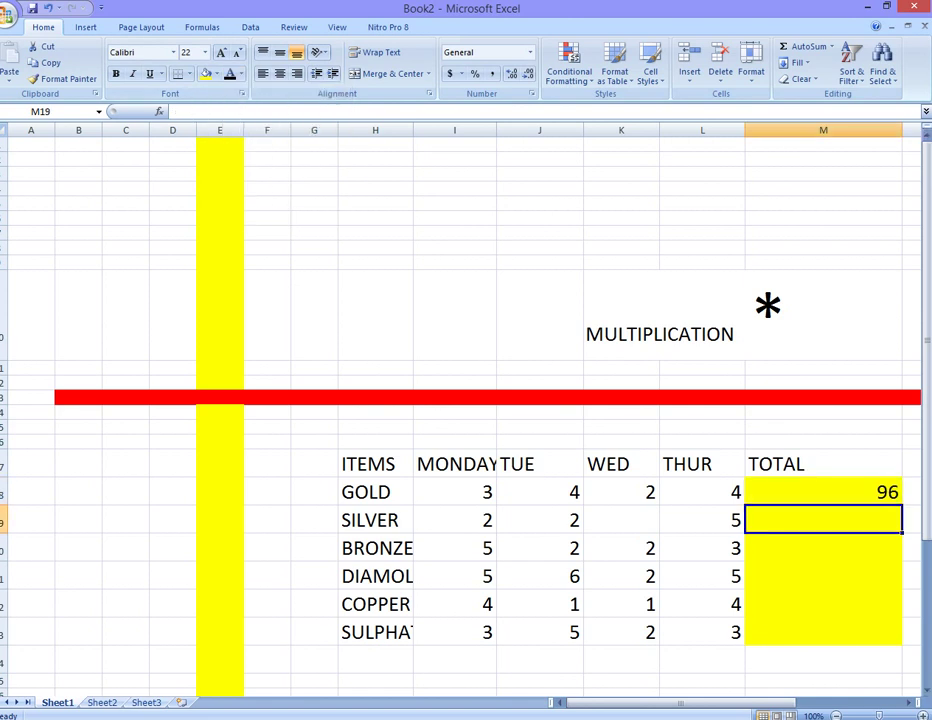
{"action": "type", "text": "="}
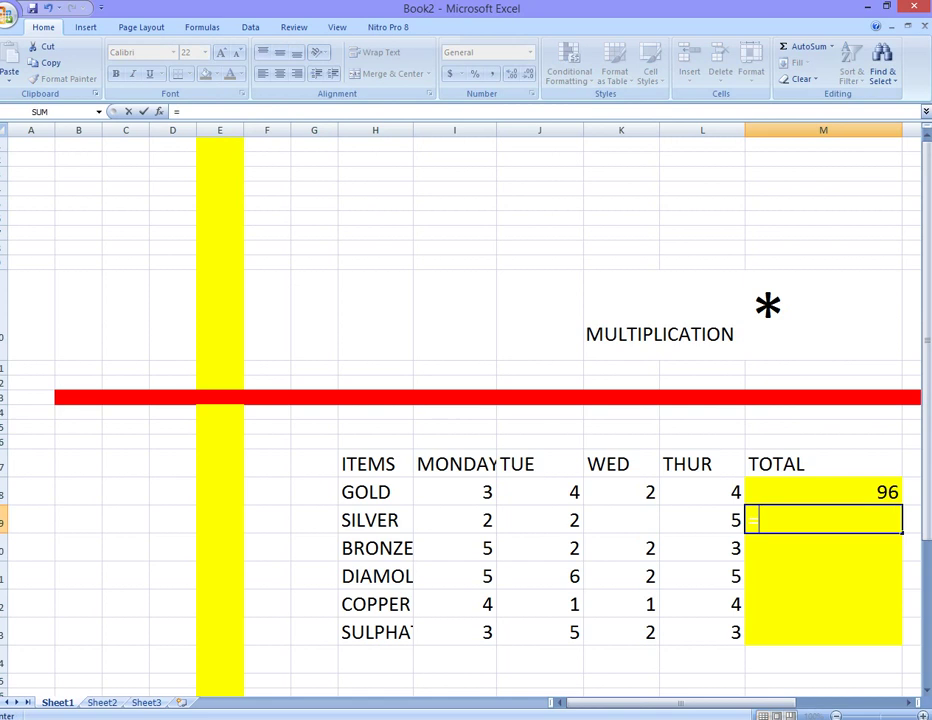
{"action": "type", "text": "SUM"}
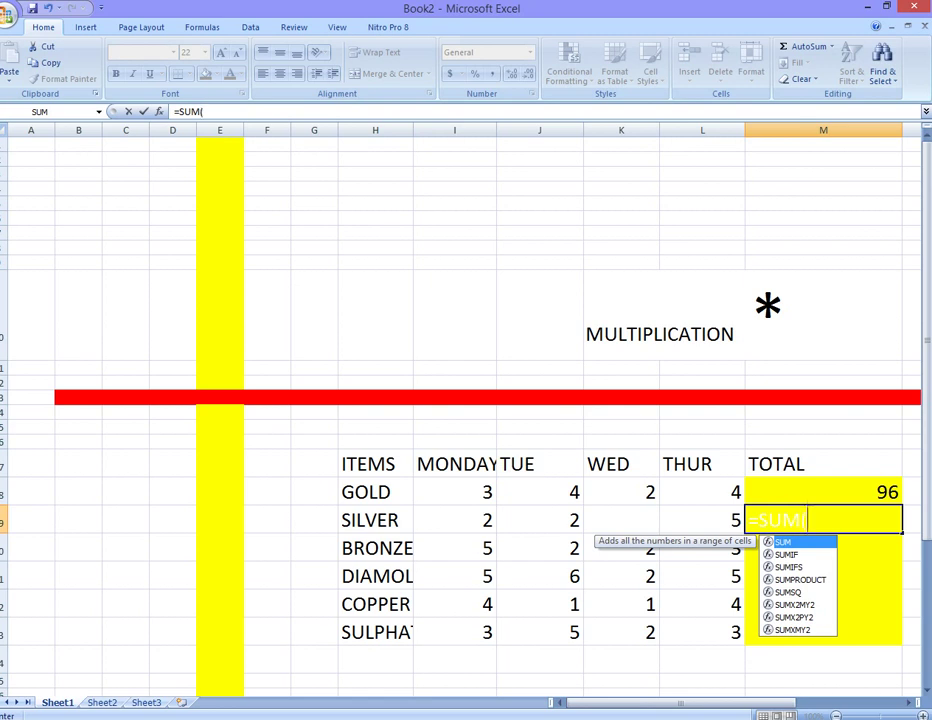
{"action": "type", "text": "("}
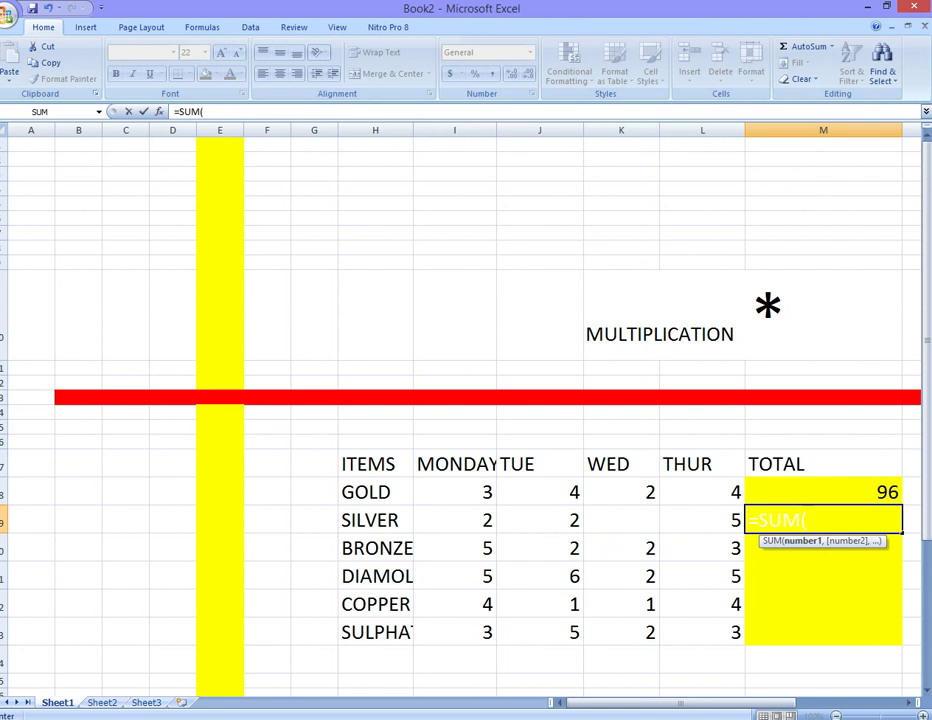
{"action": "left_click", "coordinate": [454, 519]}
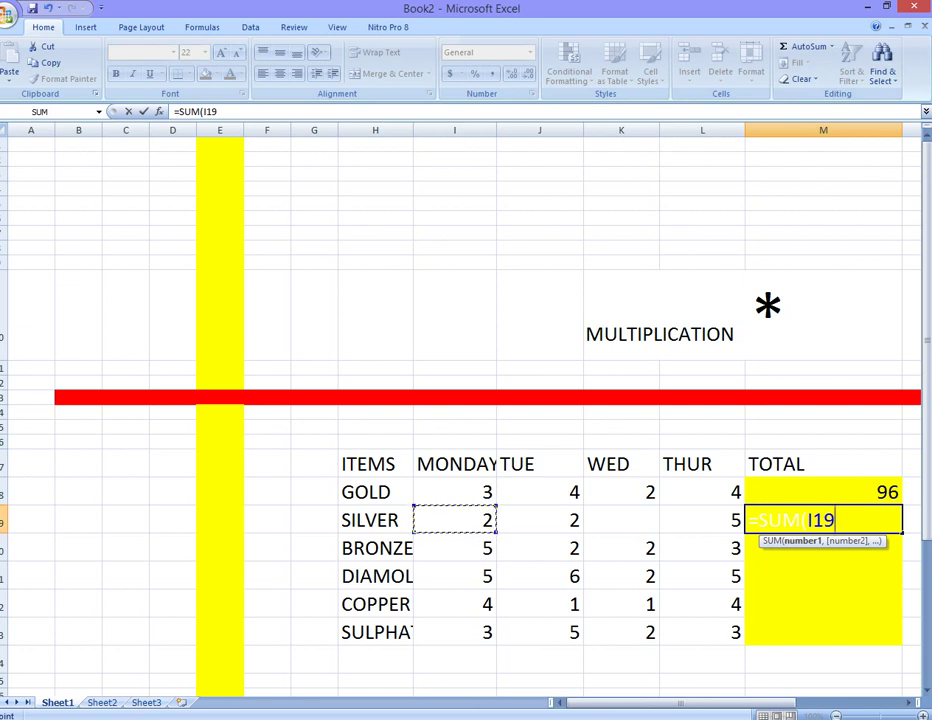
{"action": "type", "text": "*"}
{"action": "left_click", "coordinate": [539, 519]}
{"action": "type", "text": "*"}
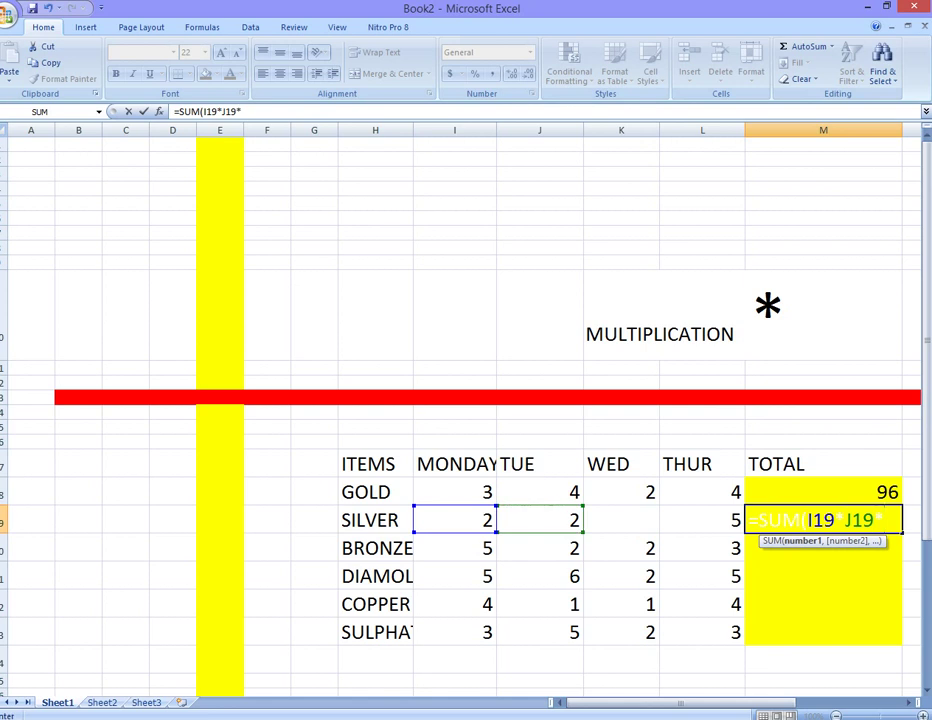
{"action": "left_click", "coordinate": [620, 519]}
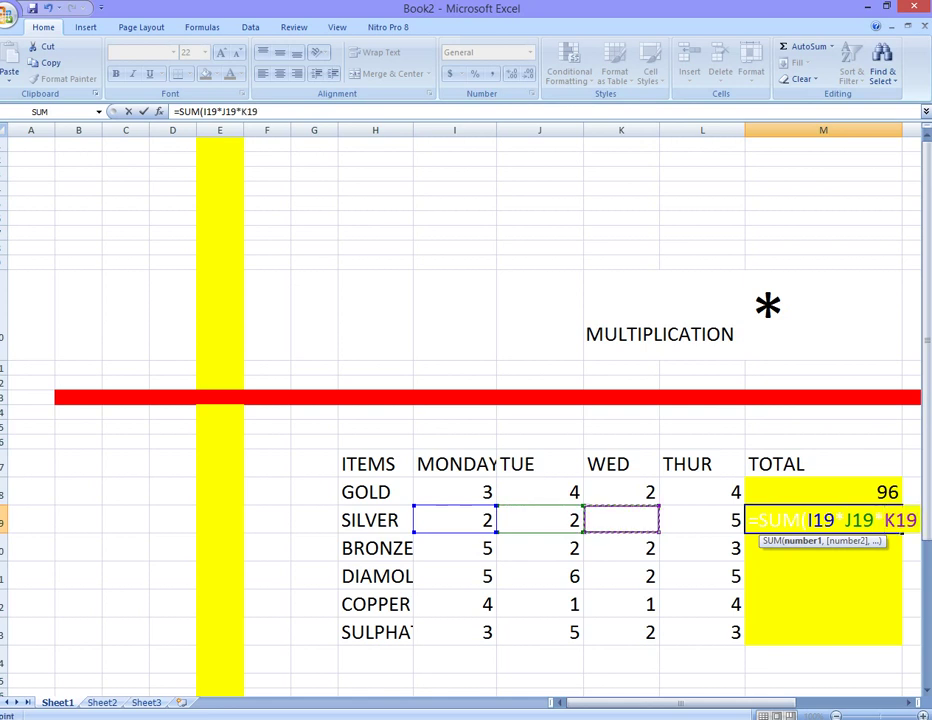
{"action": "type", "text": "*"}
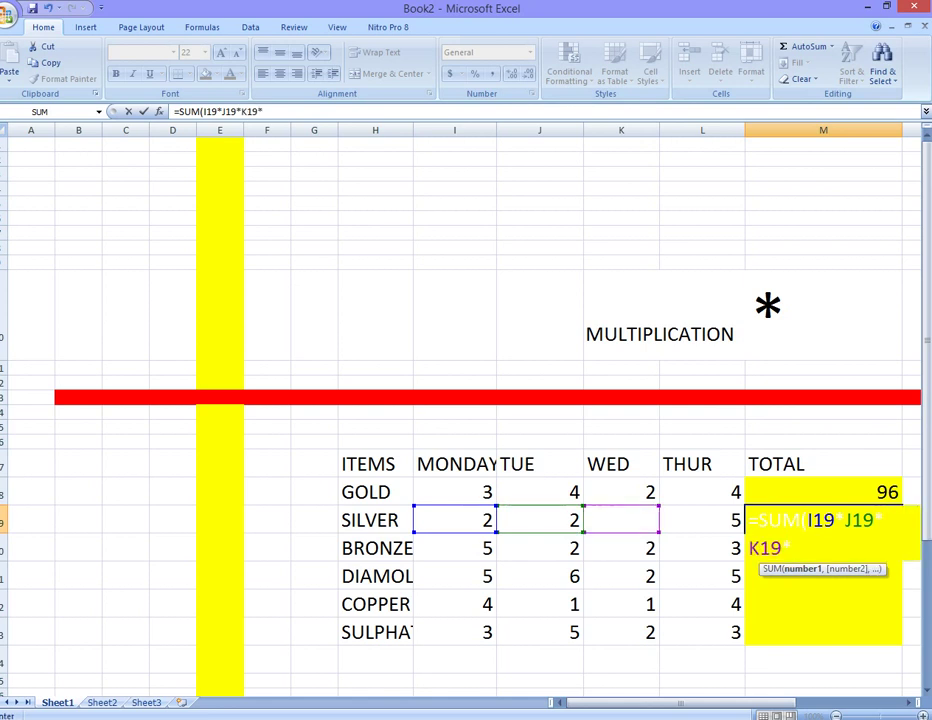
{"action": "left_click", "coordinate": [701, 519]}
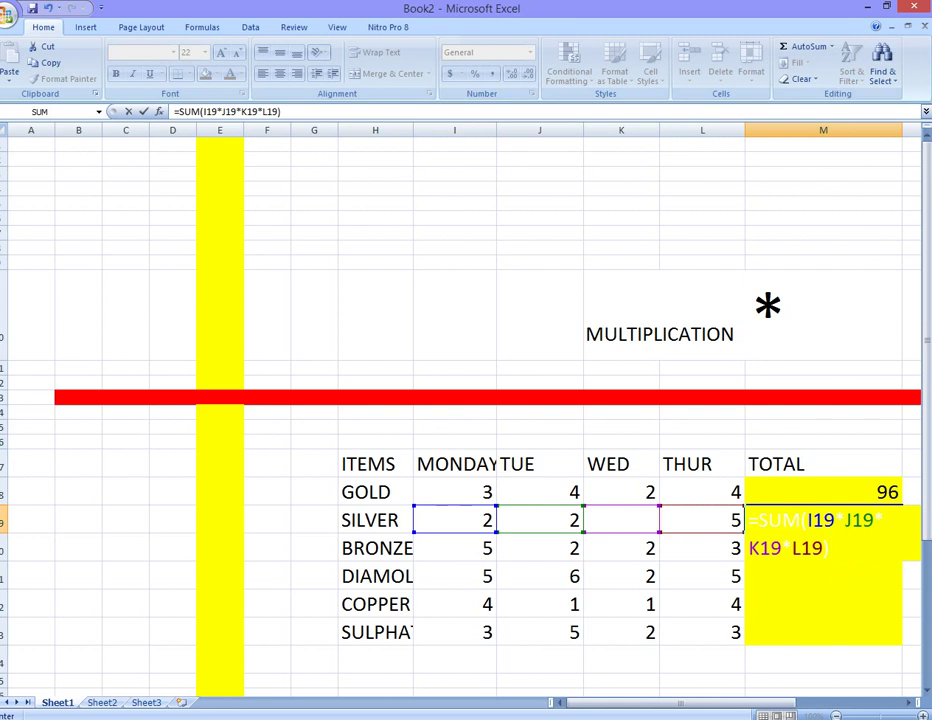
{"action": "key", "text": "Return"}
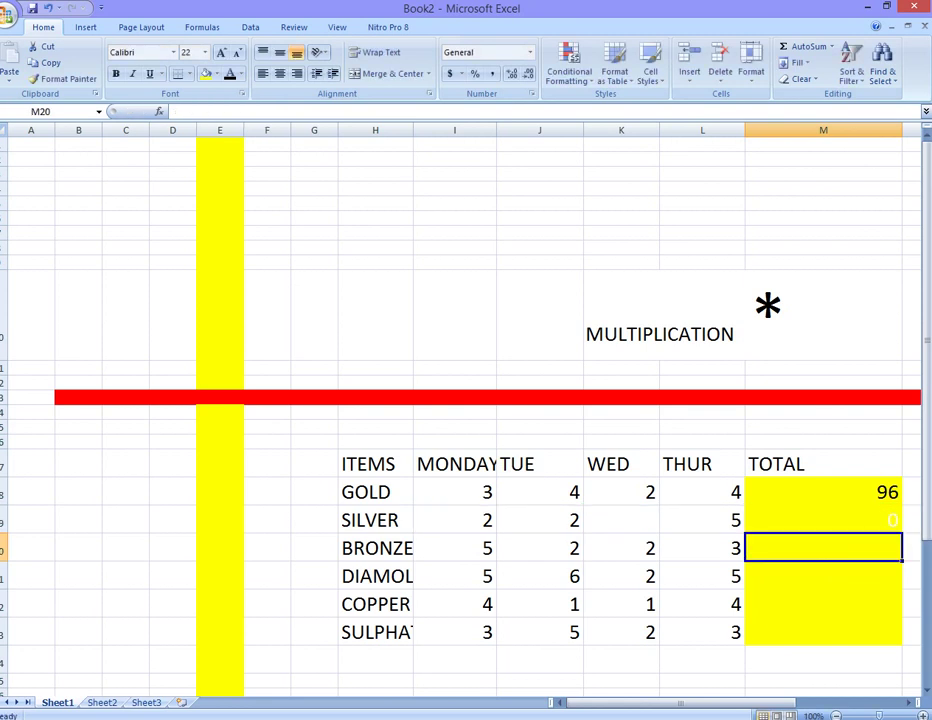
Set the font color of the remaining TOTAL cells M19:M23 to black.
{"action": "left_click_drag", "start_coordinate": [822, 520], "coordinate": [822, 632]}
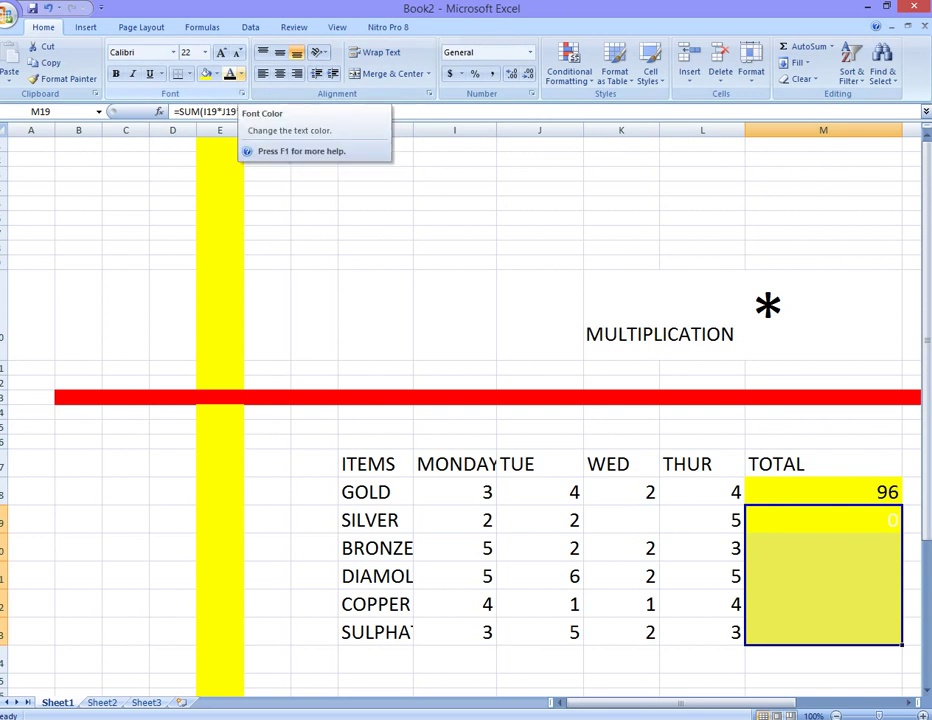
{"action": "left_click", "coordinate": [241, 74]}
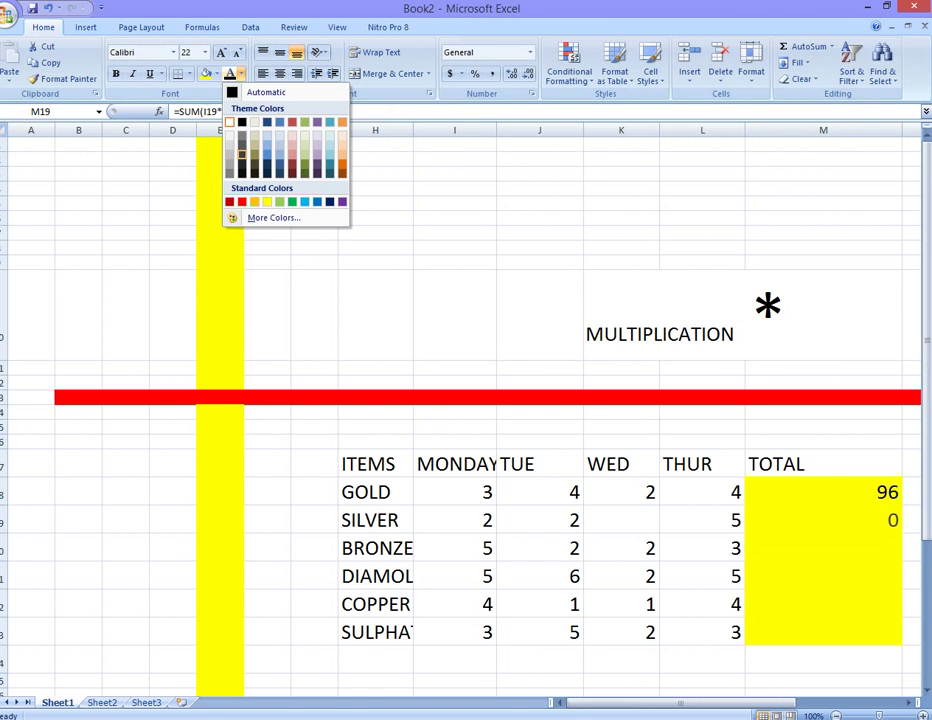
{"action": "left_click", "coordinate": [241, 122]}
{"action": "left_click", "coordinate": [822, 547]}
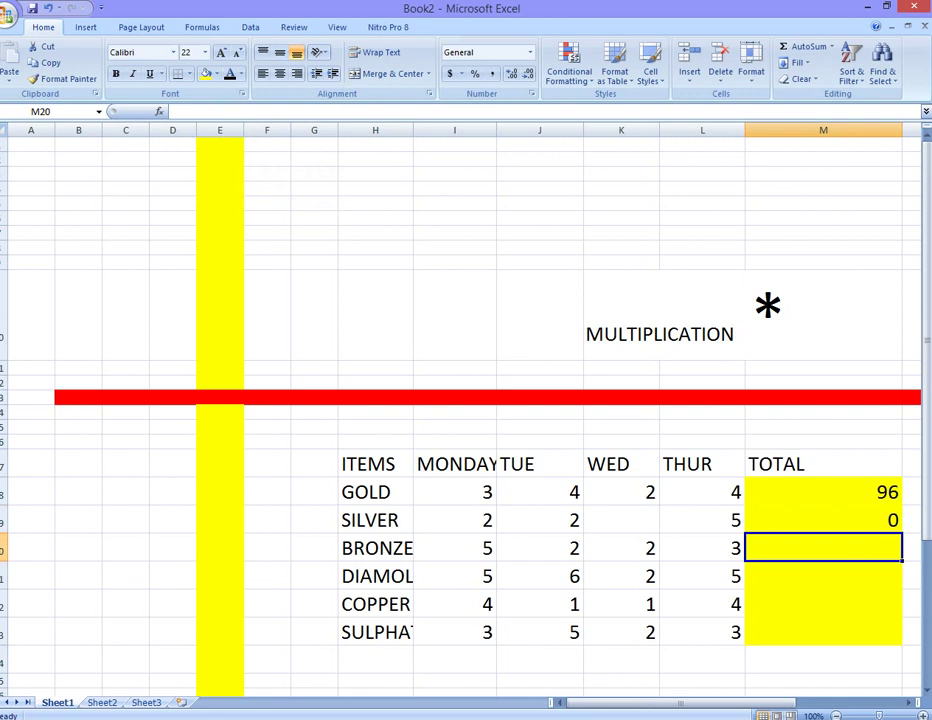
Try to recompute the SILVER total in M19 with the formula =SUM(I19*J19*K19:L19).
{"action": "left_click", "coordinate": [822, 519]}
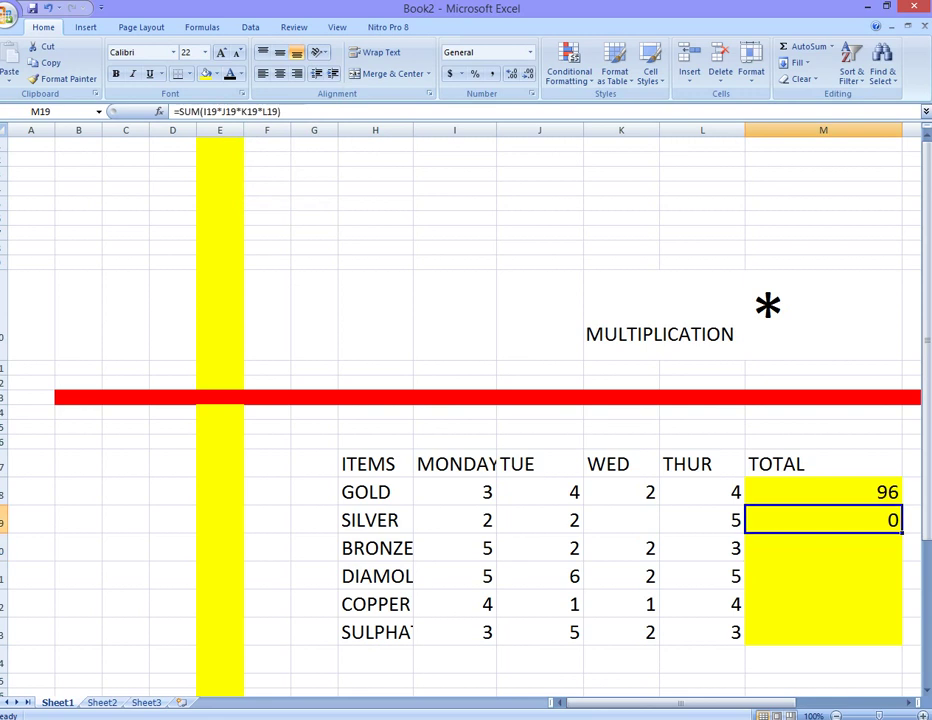
{"action": "type", "text": "=S"}
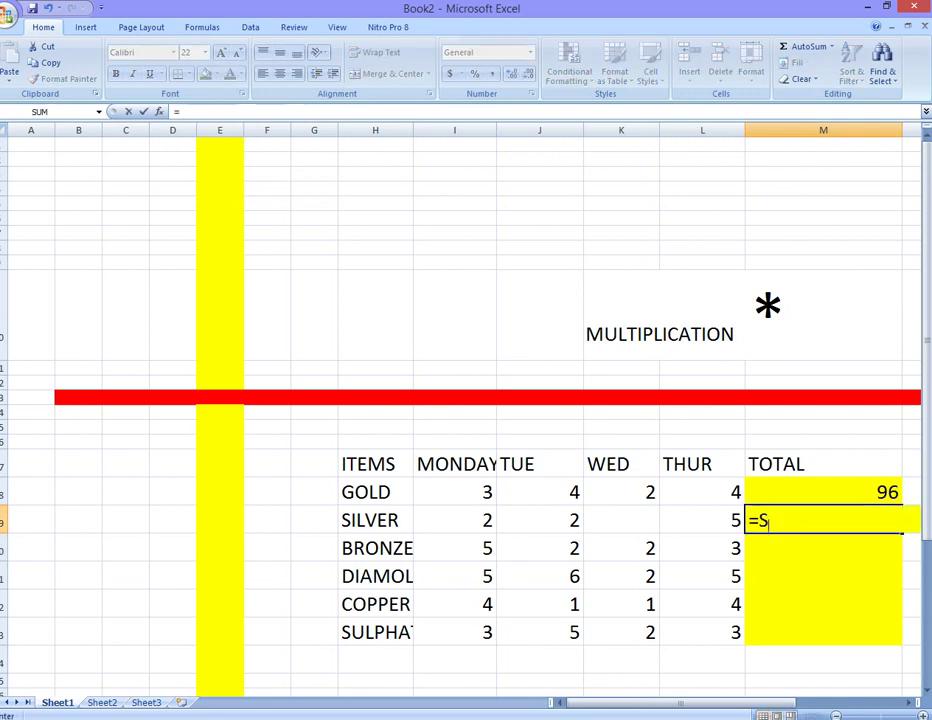
{"action": "type", "text": "U"}
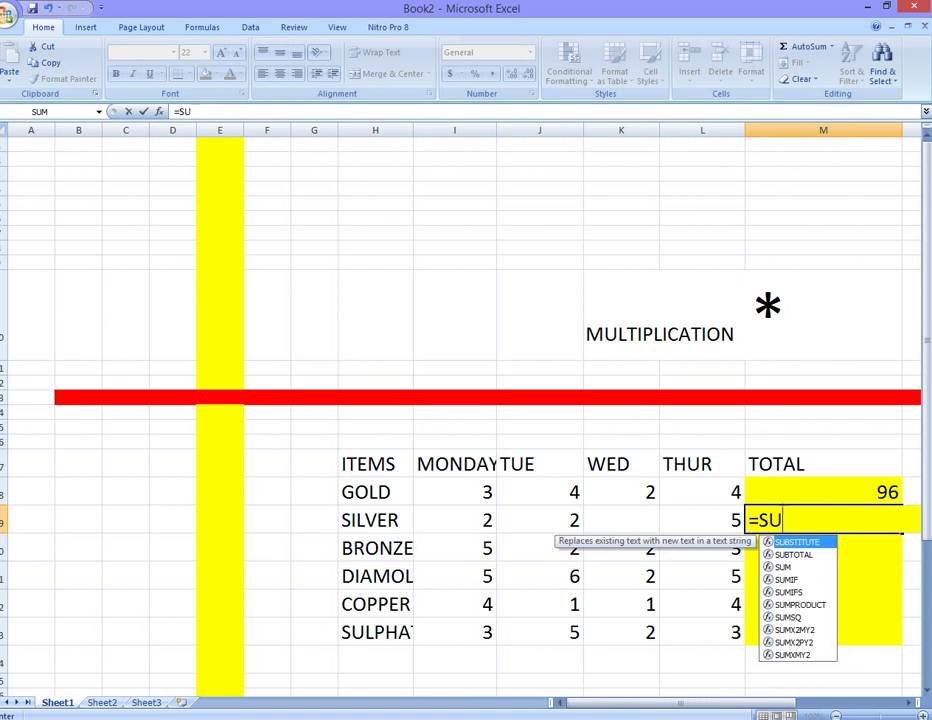
{"action": "type", "text": "M("}
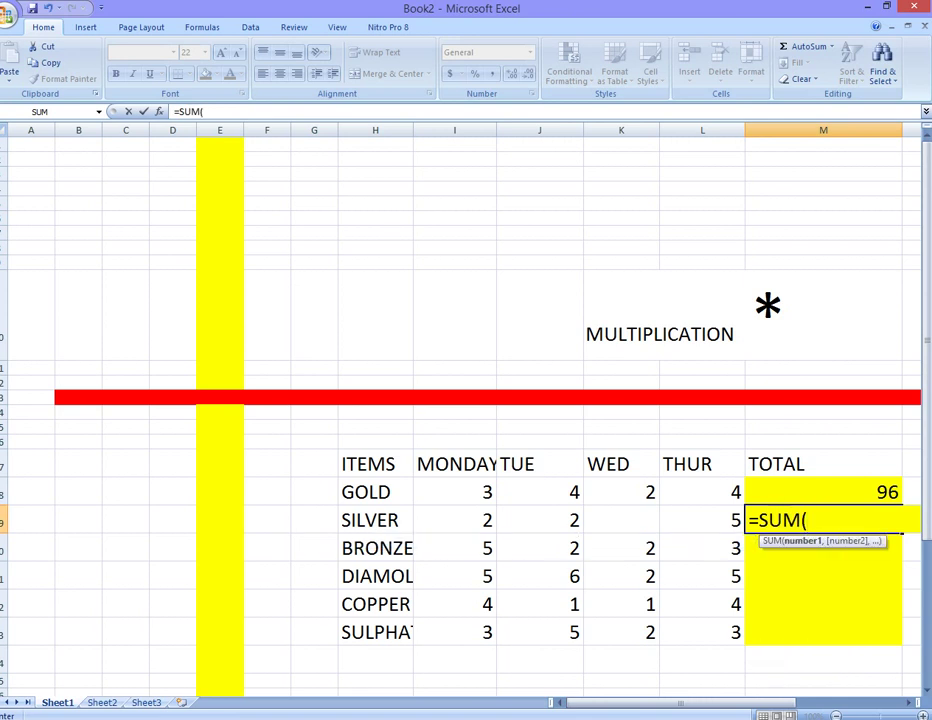
{"action": "left_click", "coordinate": [454, 520]}
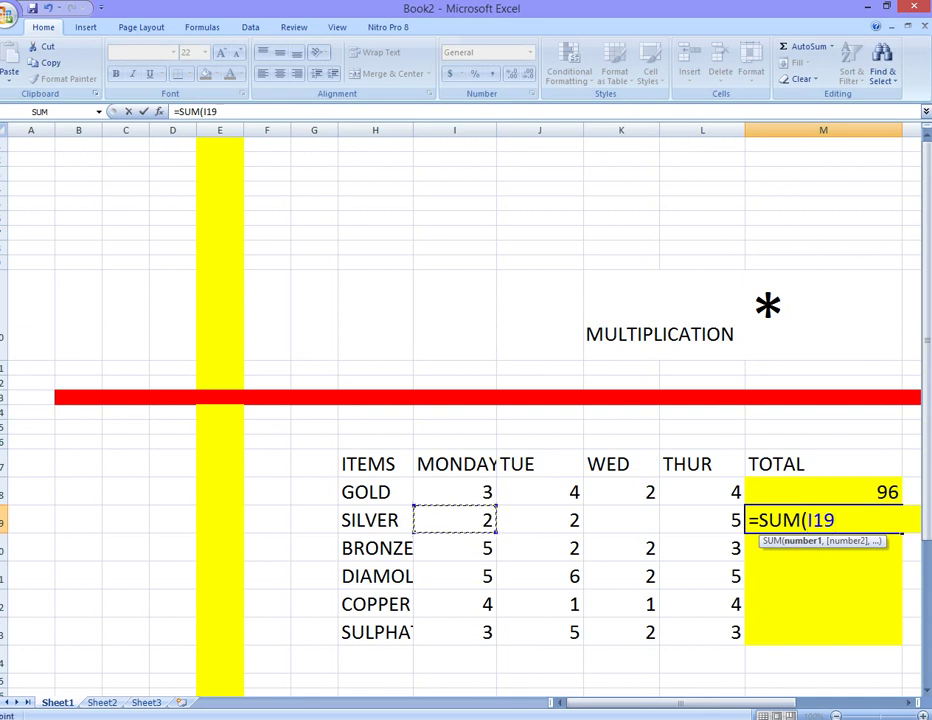
{"action": "type", "text": "*"}
{"action": "left_click", "coordinate": [539, 520]}
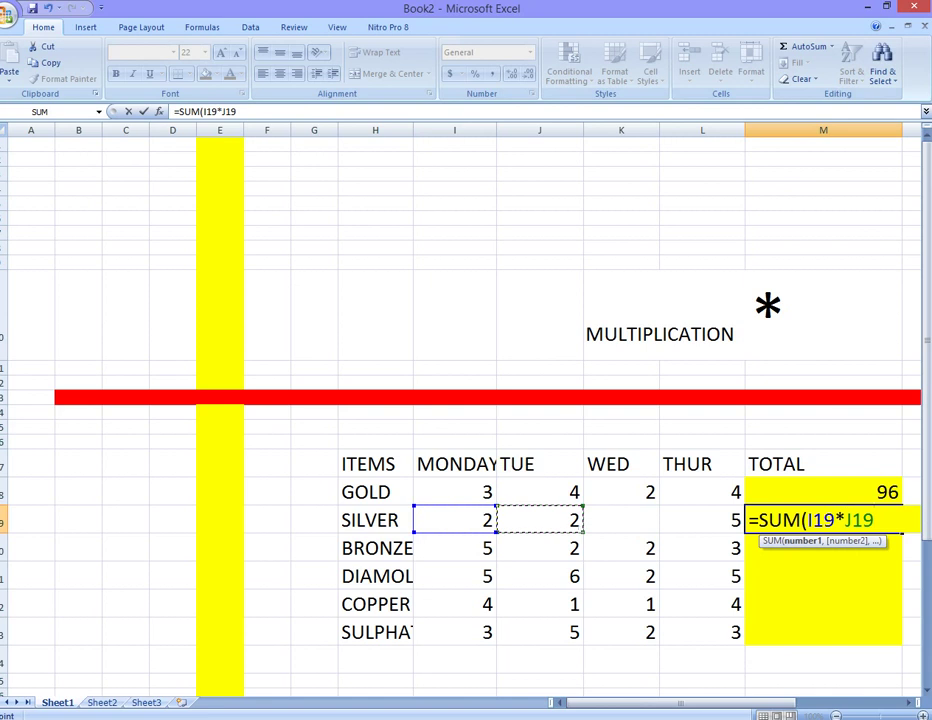
{"action": "type", "text": "*"}
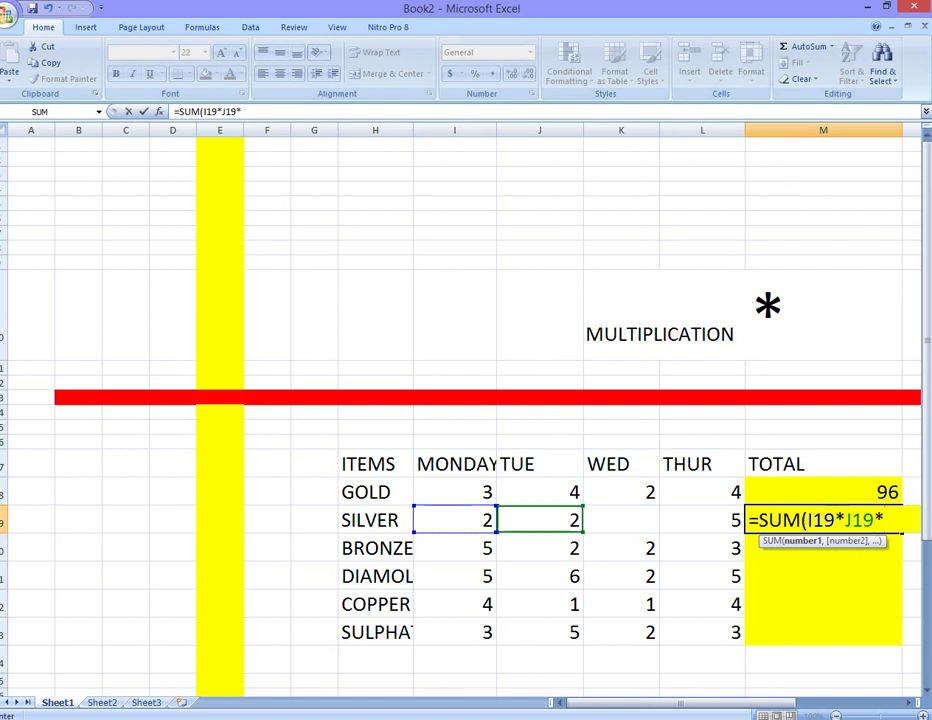
{"action": "left_click", "coordinate": [621, 520]}
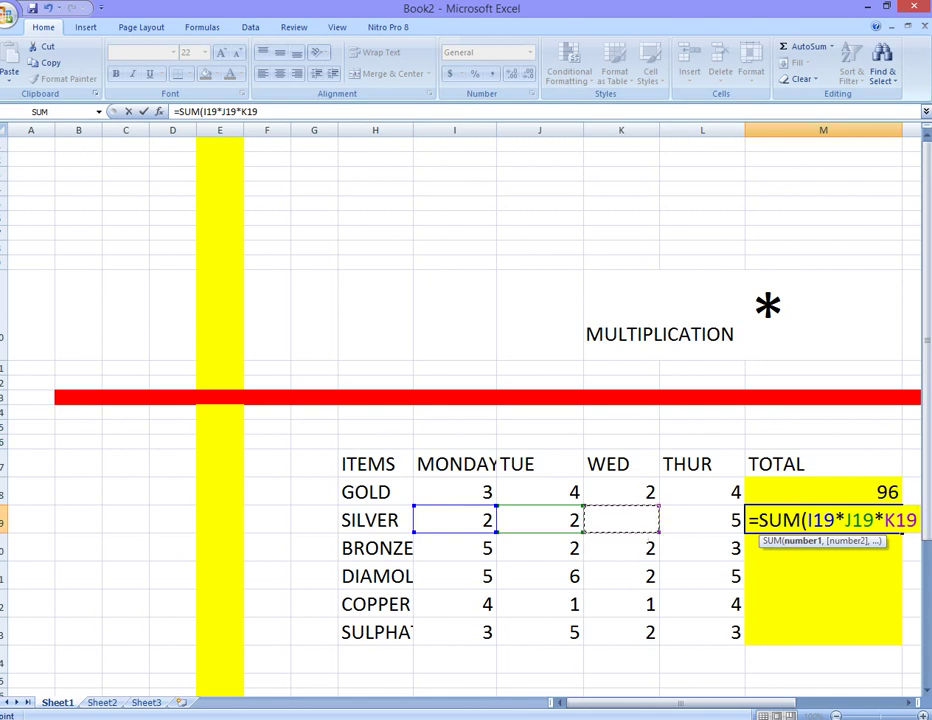
{"action": "key", "text": "shift+Right"}
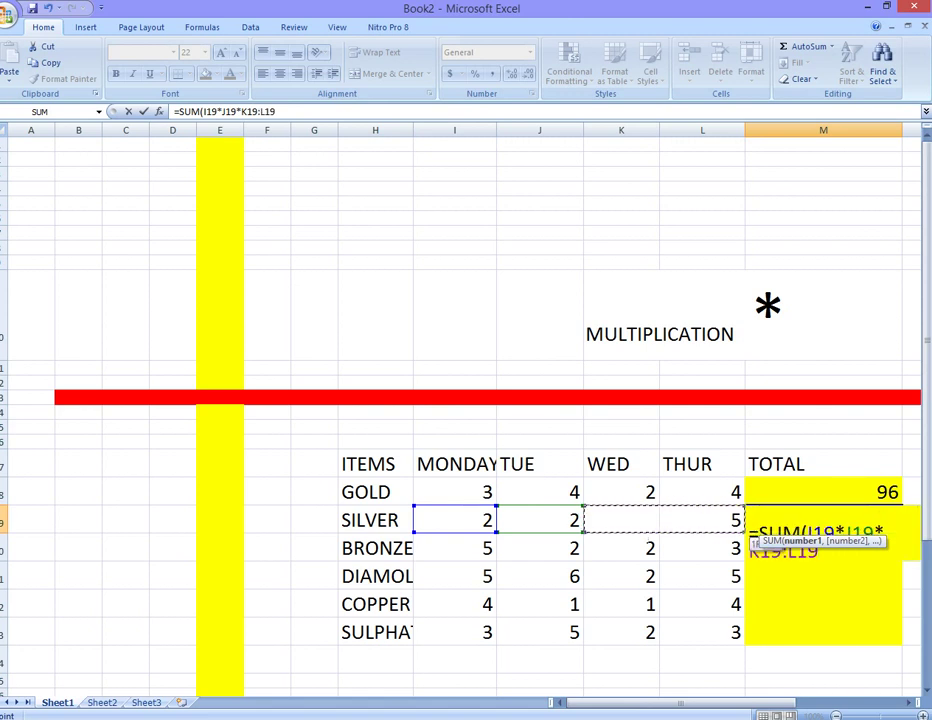
{"action": "type", "text": ")"}
{"action": "key", "text": "Return"}
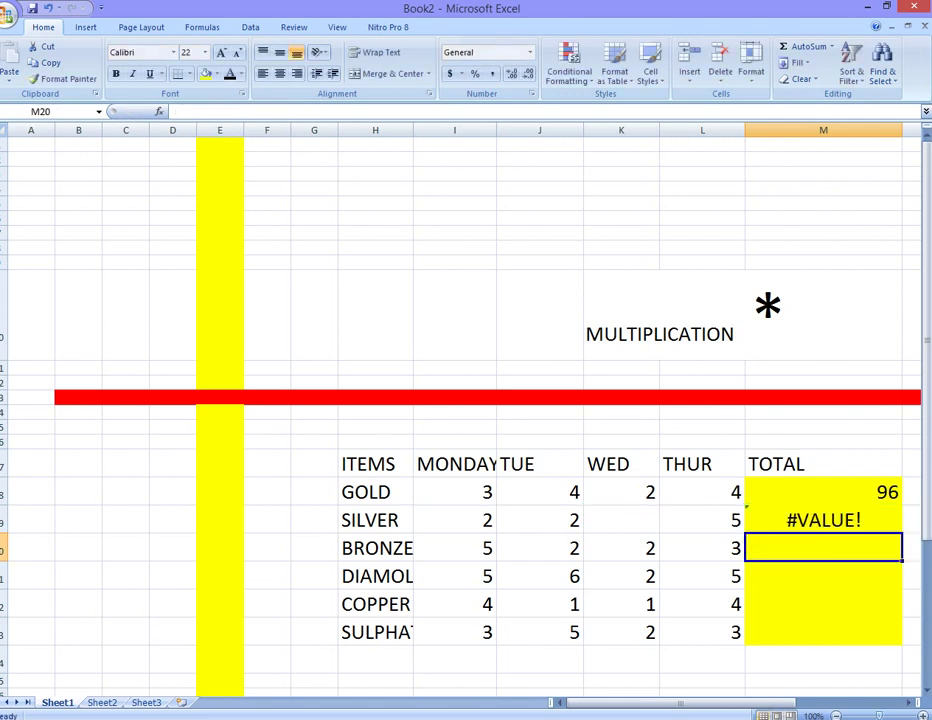
Fill in the missing WED quantity for SILVER in K19 with 3.
{"action": "left_click", "coordinate": [701, 520]}
{"action": "left_click", "coordinate": [621, 520]}
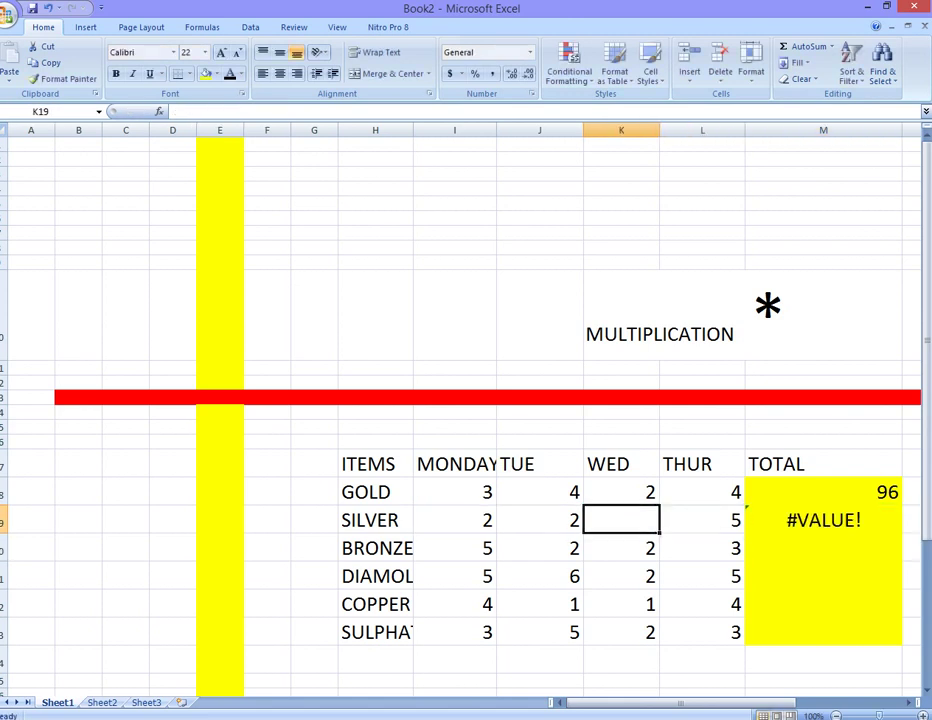
{"action": "type", "text": "3"}
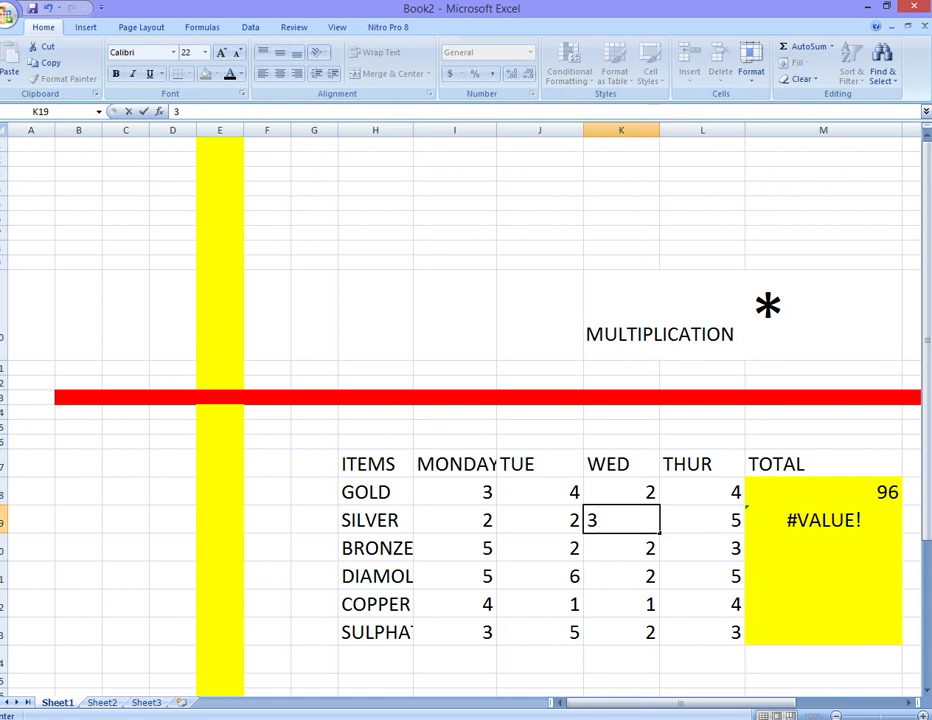
Replace the SILVER total in M19 with the formula =SUM(I19*J19*K19*L19).
{"action": "left_click", "coordinate": [750, 520]}
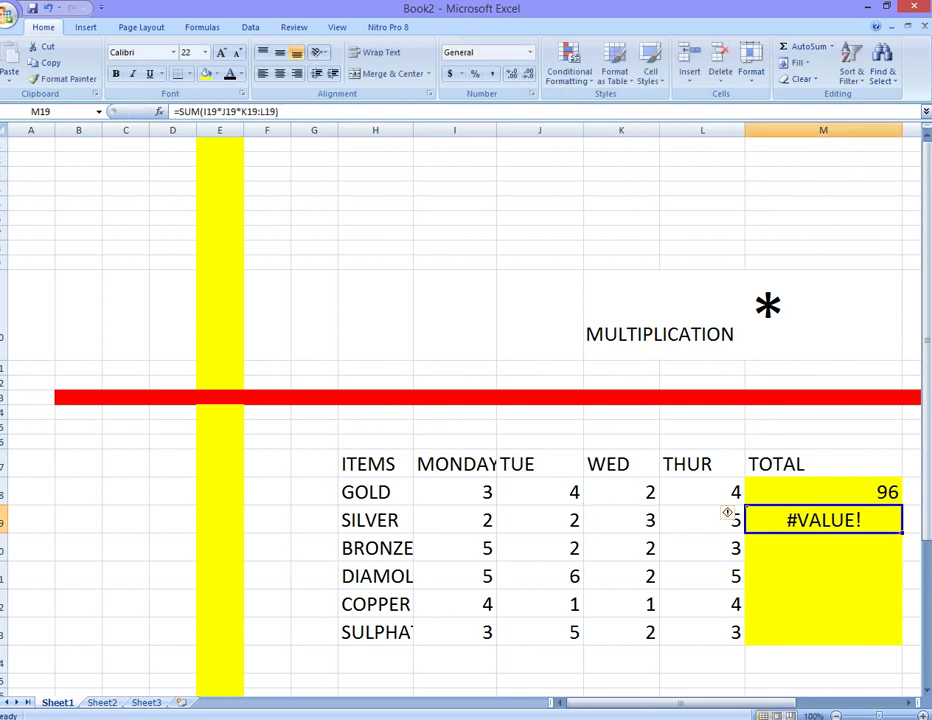
{"action": "type", "text": "=s"}
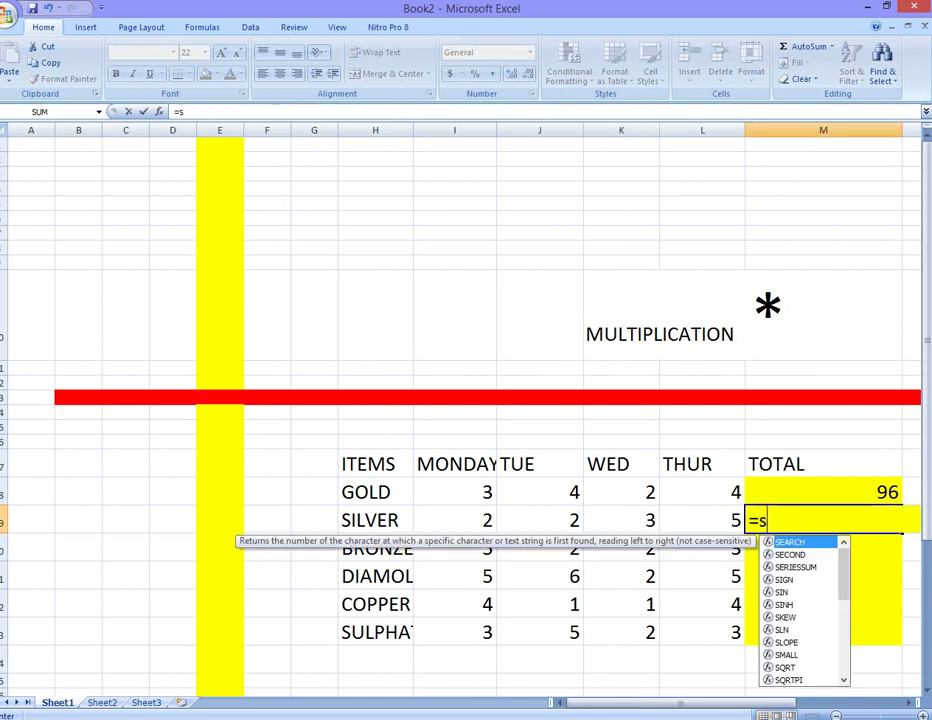
{"action": "type", "text": "um"}
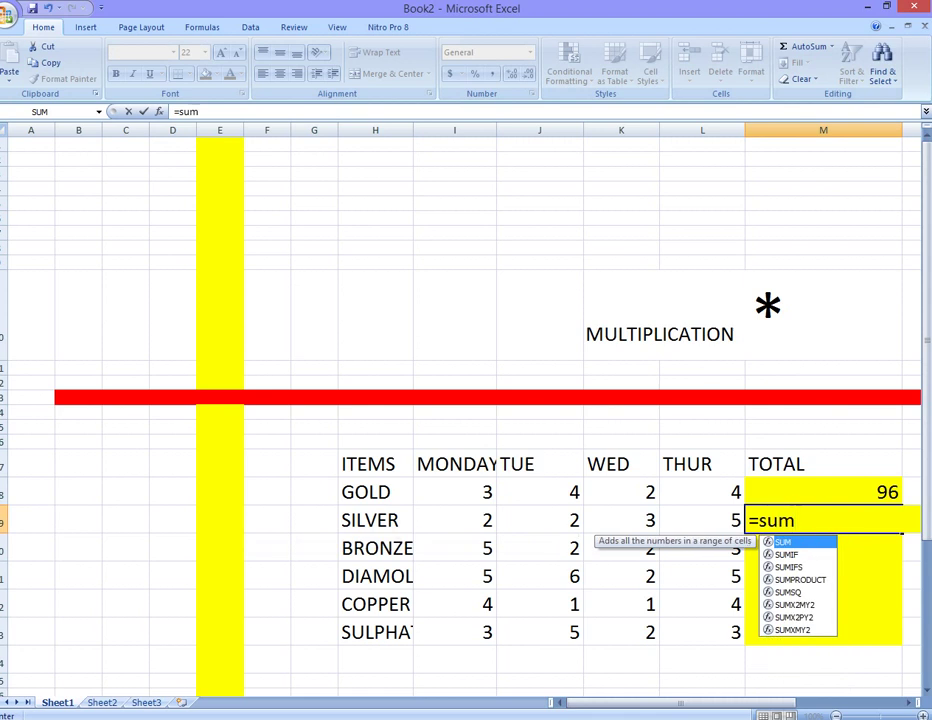
{"action": "type", "text": "("}
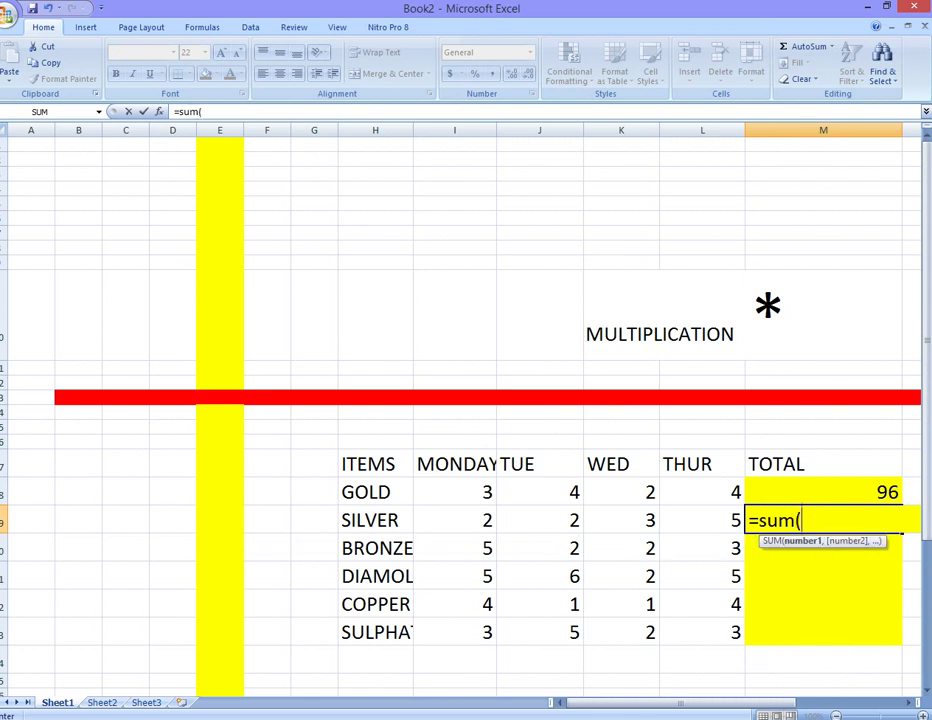
{"action": "left_click", "coordinate": [454, 520]}
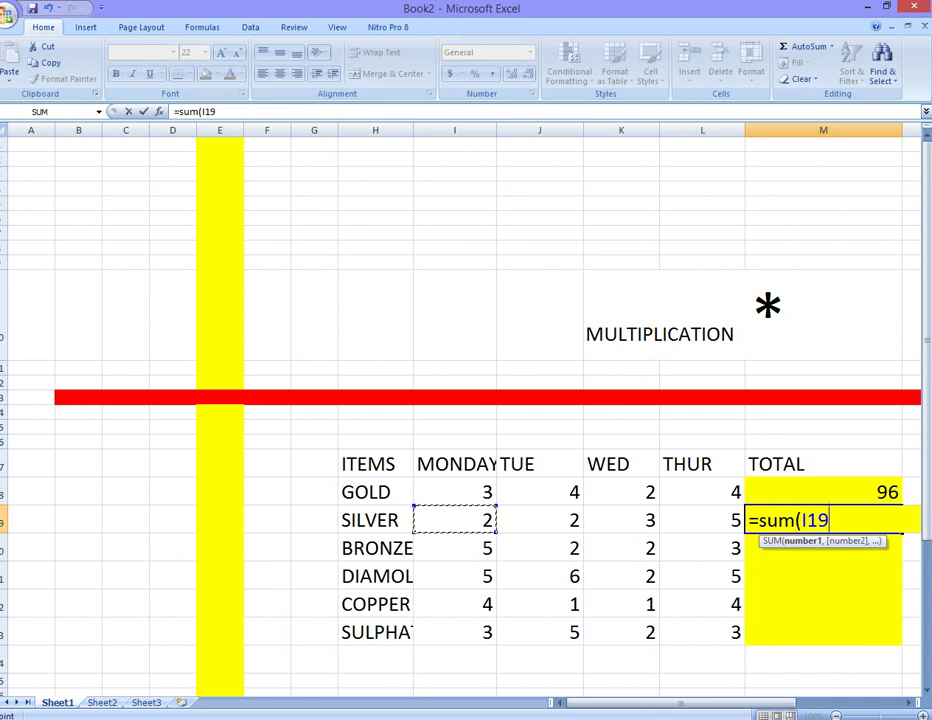
{"action": "type", "text": "*"}
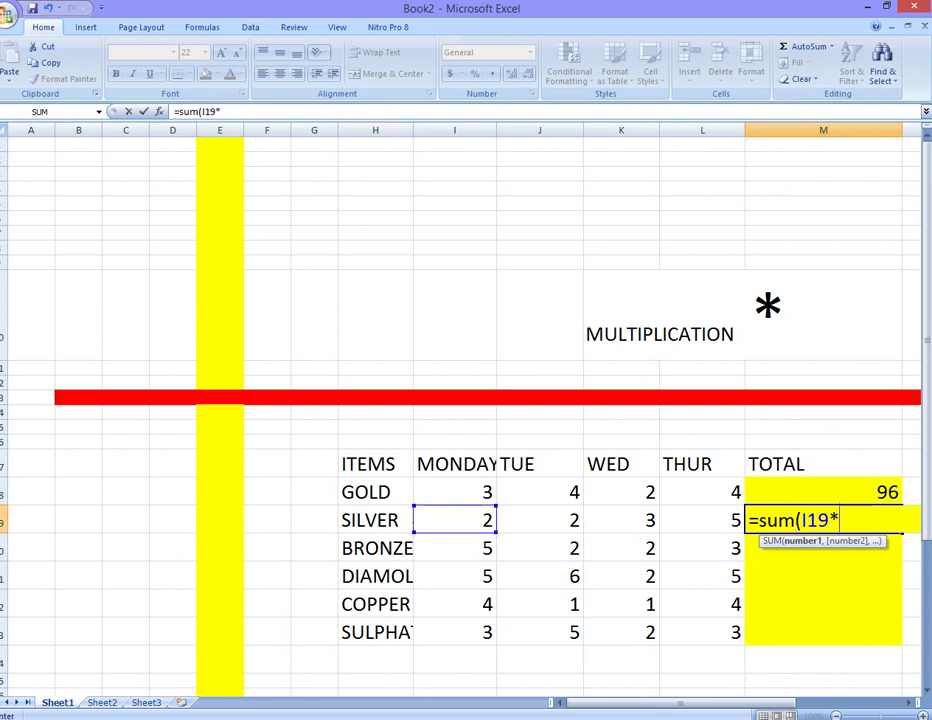
{"action": "left_click", "coordinate": [540, 520]}
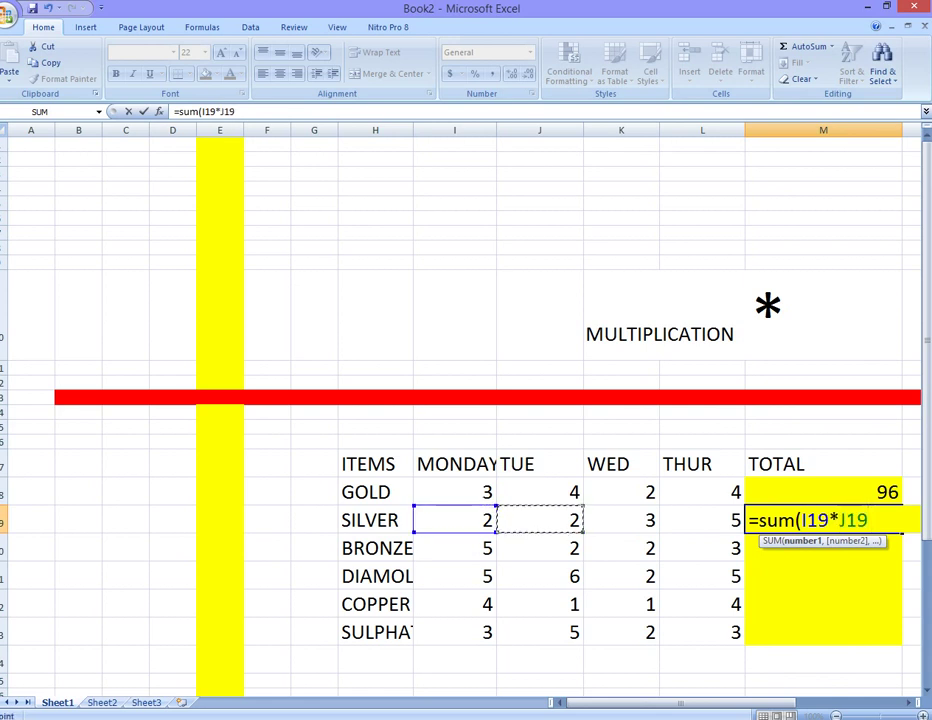
{"action": "type", "text": "*"}
{"action": "left_click", "coordinate": [621, 520]}
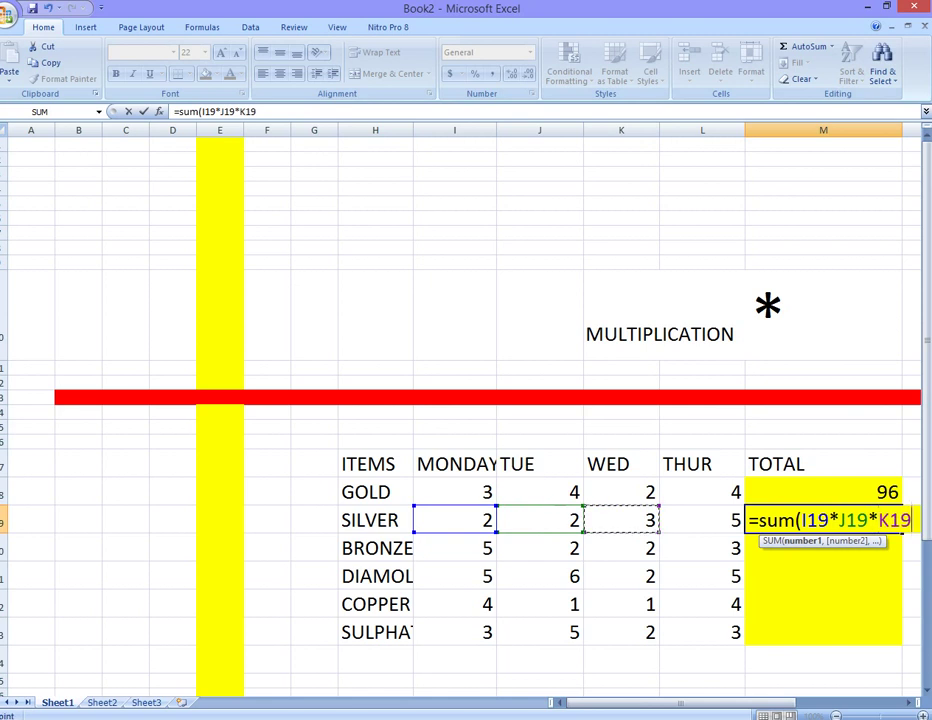
{"action": "type", "text": "*"}
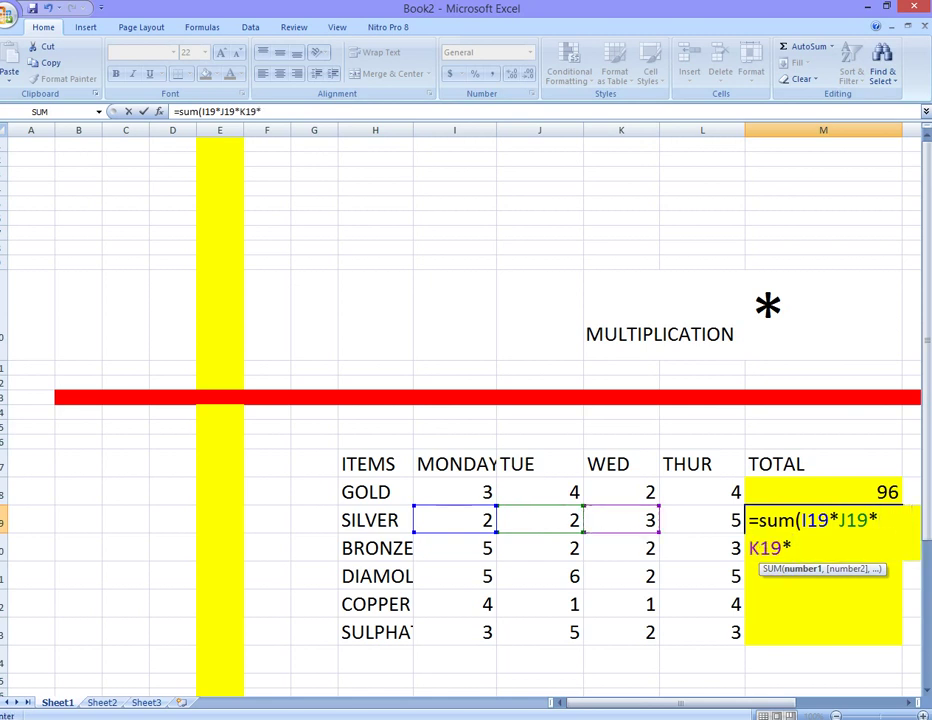
{"action": "left_click", "coordinate": [702, 520]}
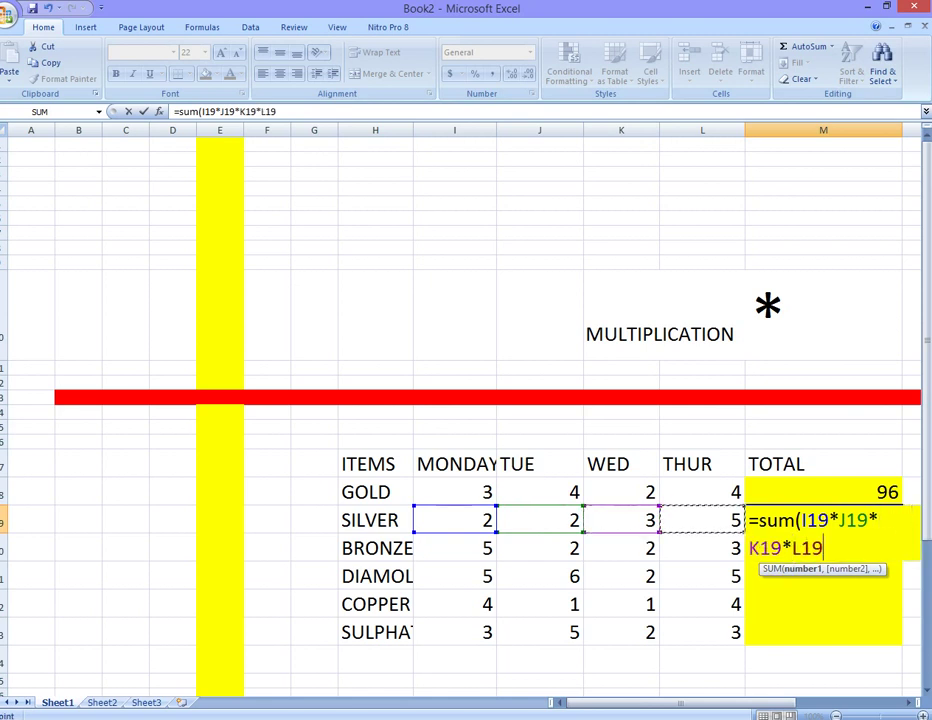
{"action": "key", "text": "Return"}
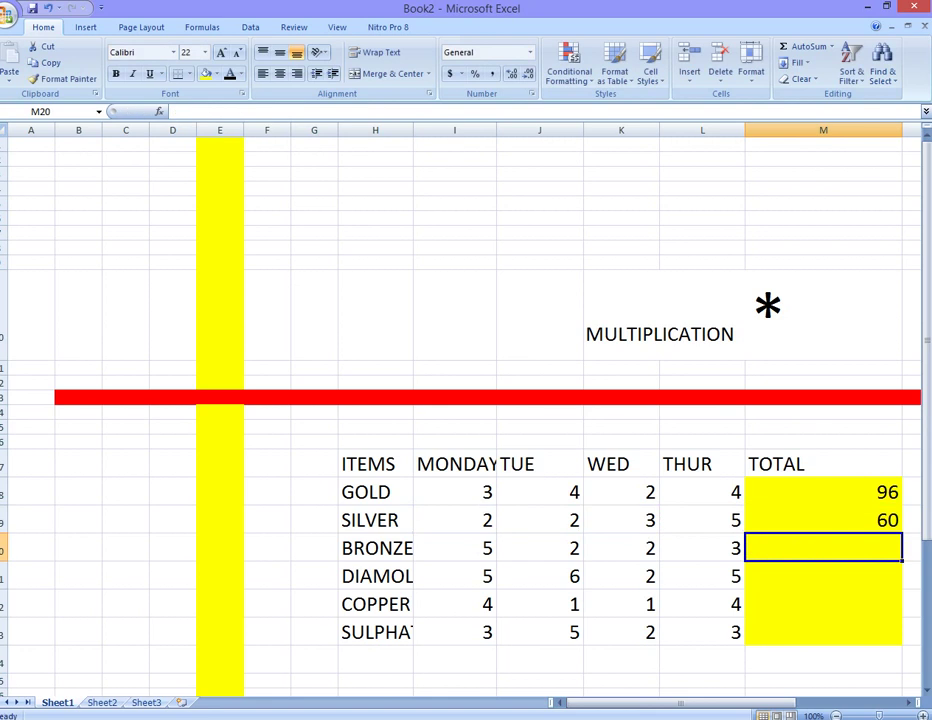
Enter the formula =SUM(I20*J20*K20*L20) in M20 to multiply the BRONZE quantities.
{"action": "type", "text": "+"}
{"action": "key", "text": "BackSpace"}
{"action": "type", "text": "="}
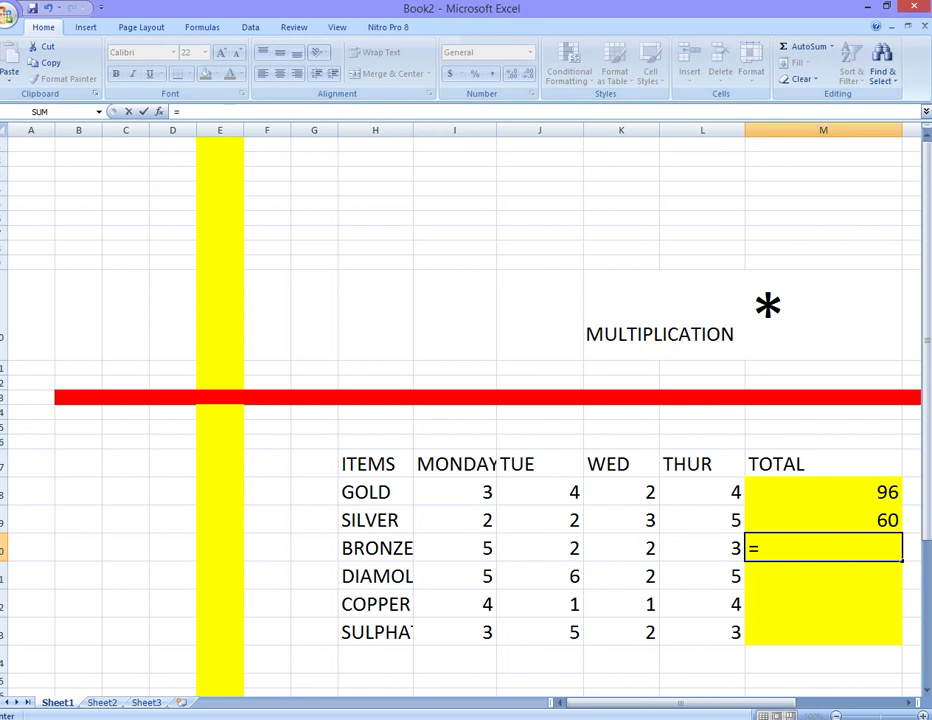
{"action": "type", "text": "SUM"}
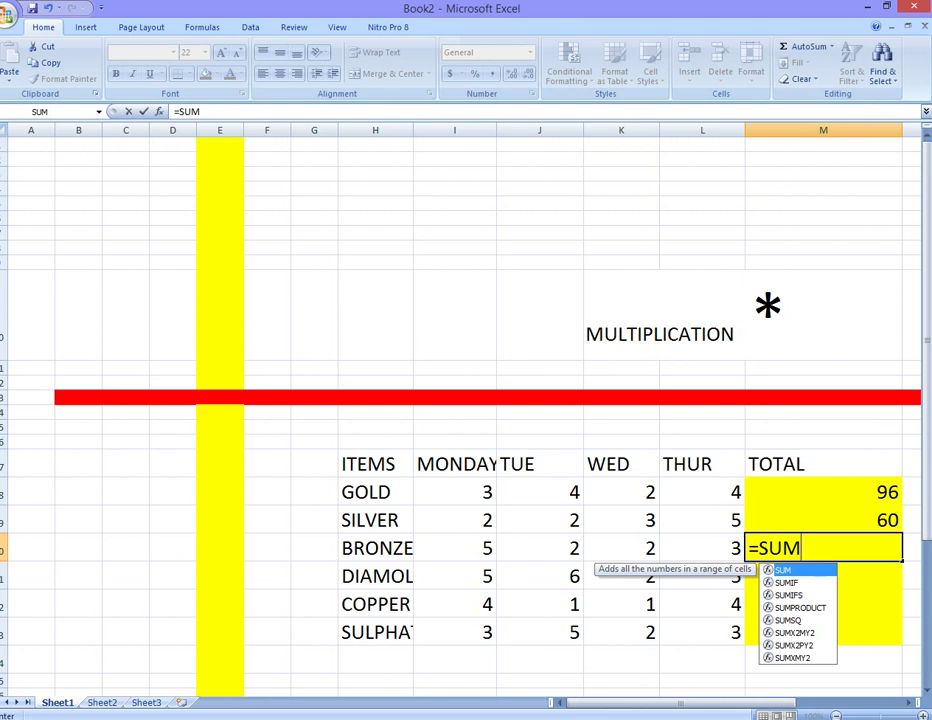
{"action": "type", "text": "("}
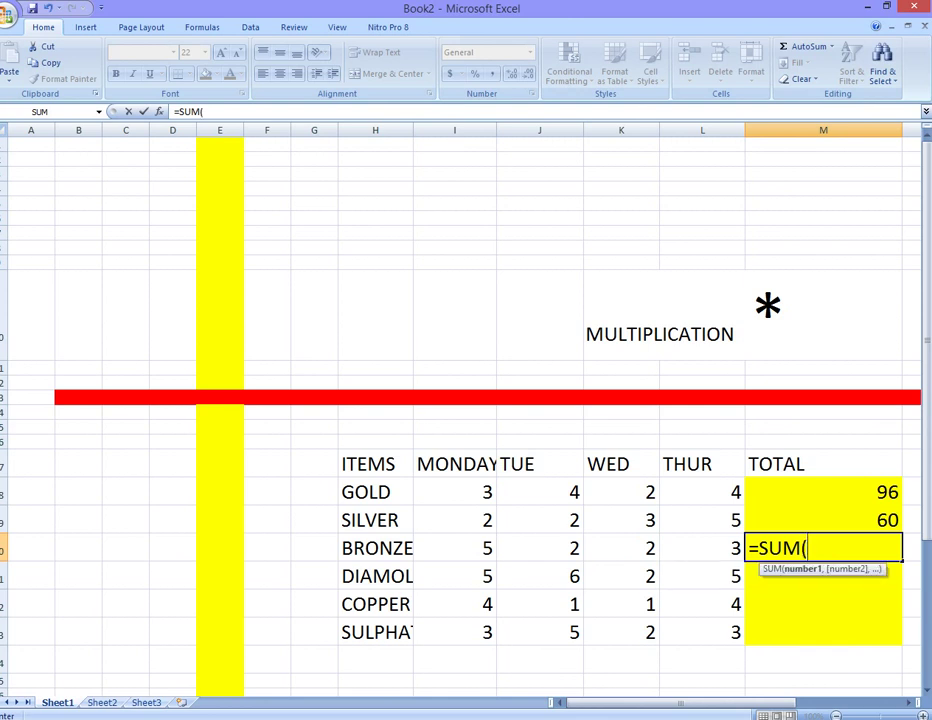
{"action": "left_click", "coordinate": [454, 547]}
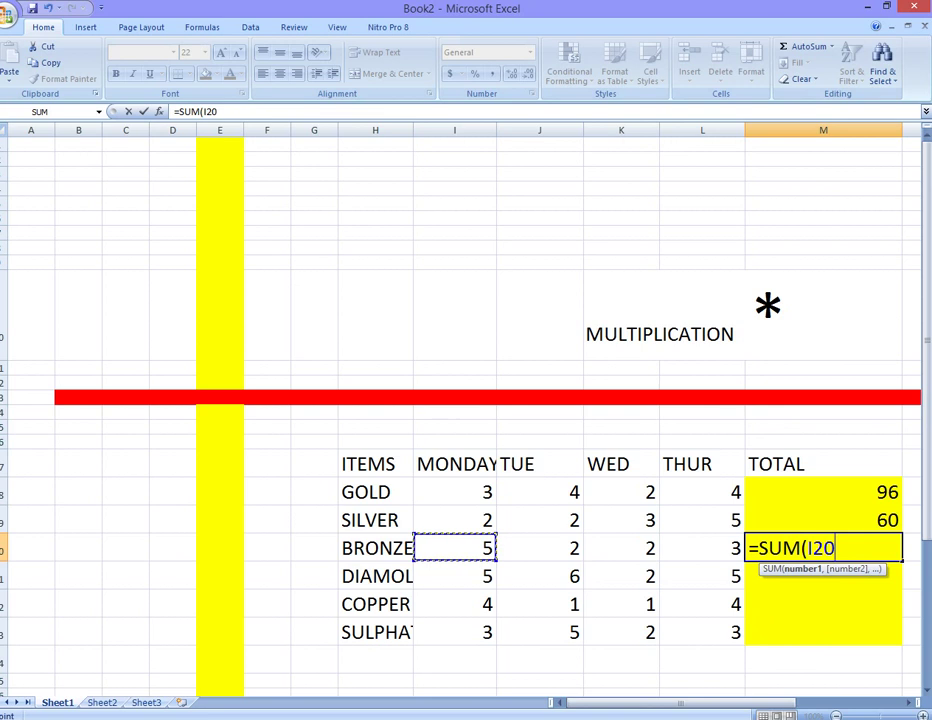
{"action": "type", "text": "*"}
{"action": "left_click", "coordinate": [539, 547]}
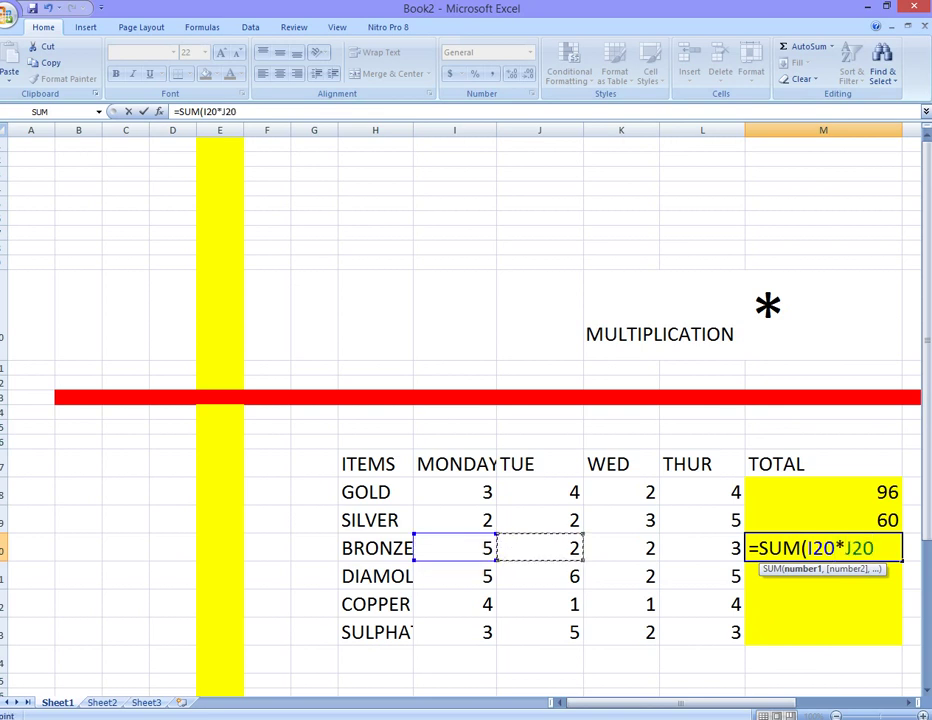
{"action": "type", "text": "*"}
{"action": "left_click", "coordinate": [621, 548]}
{"action": "type", "text": "*"}
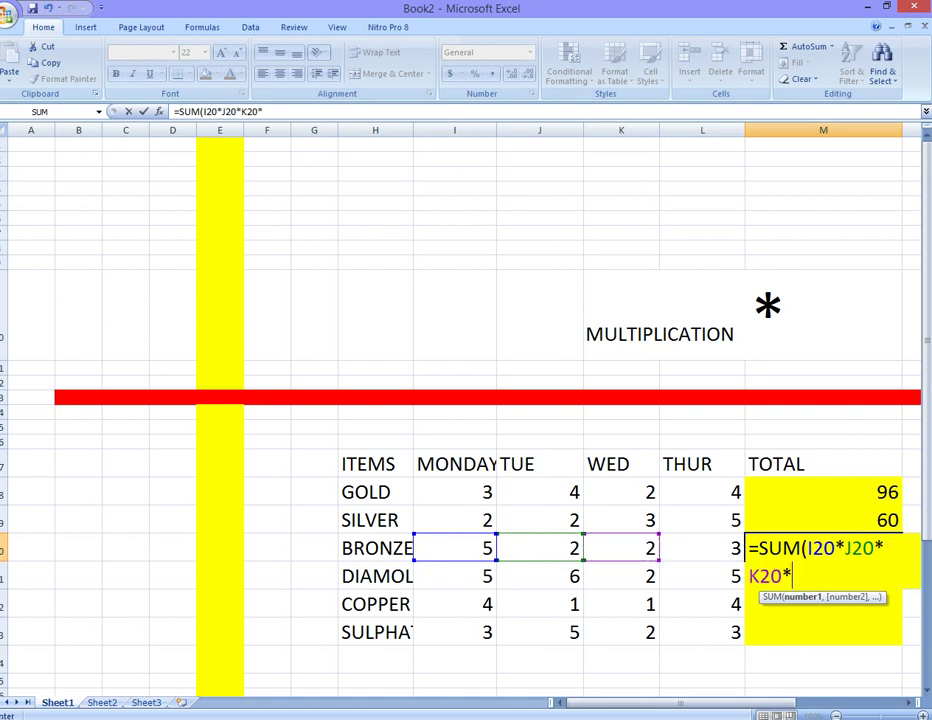
{"action": "left_click", "coordinate": [702, 548]}
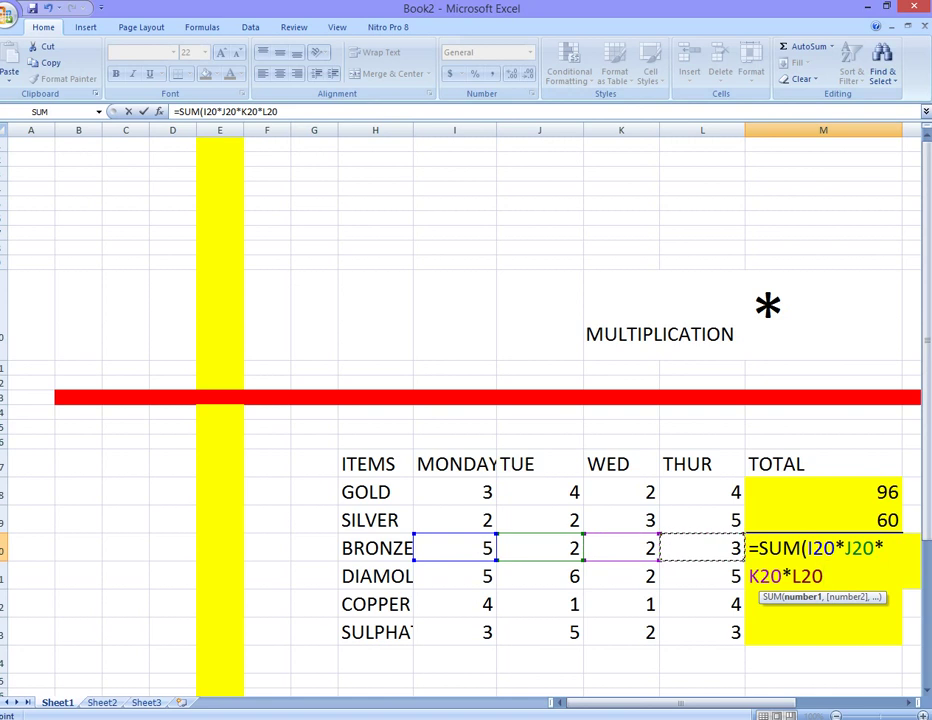
{"action": "key", "text": "Return"}
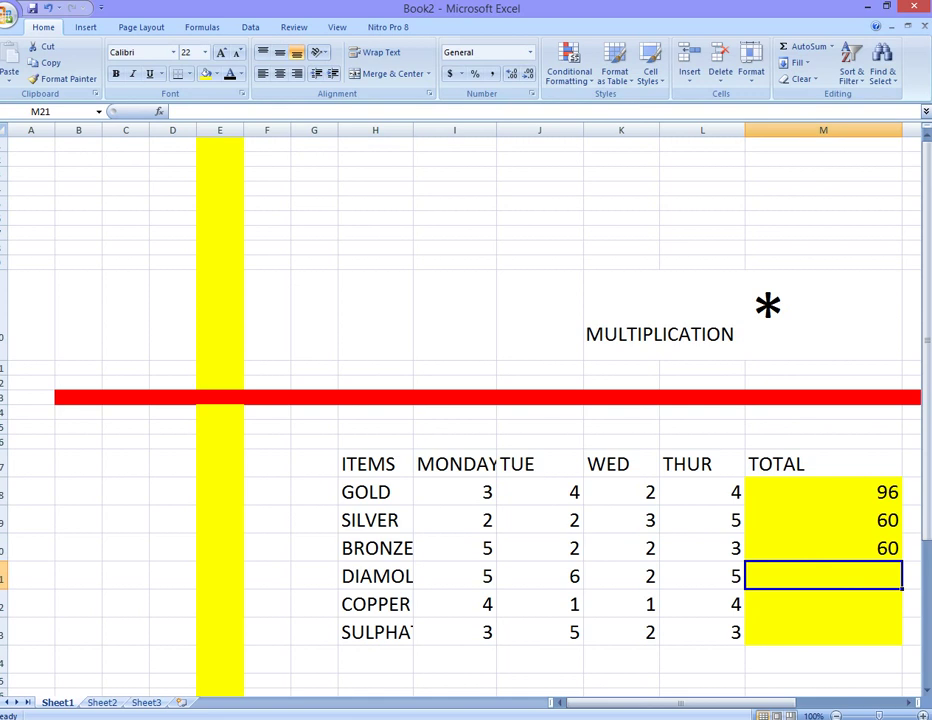
Enter the formula =SUM(I21*J21*K21*L21) in M21 to multiply the four daily quantities of the item below BRONZE.
{"action": "type", "text": "+"}
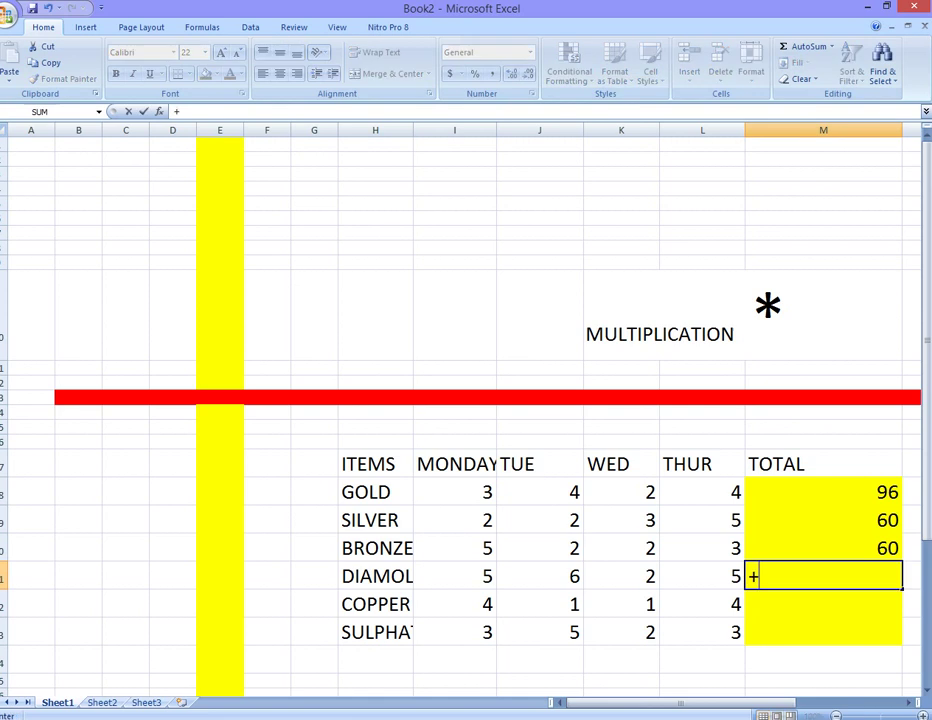
{"action": "key", "text": "Escape"}
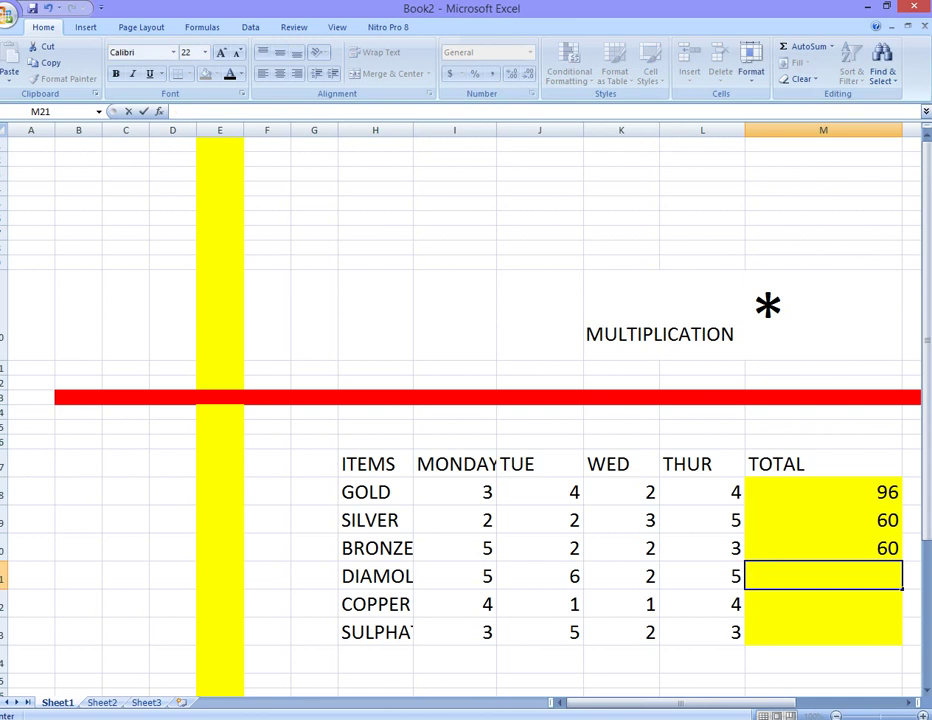
{"action": "type", "text": "=SU"}
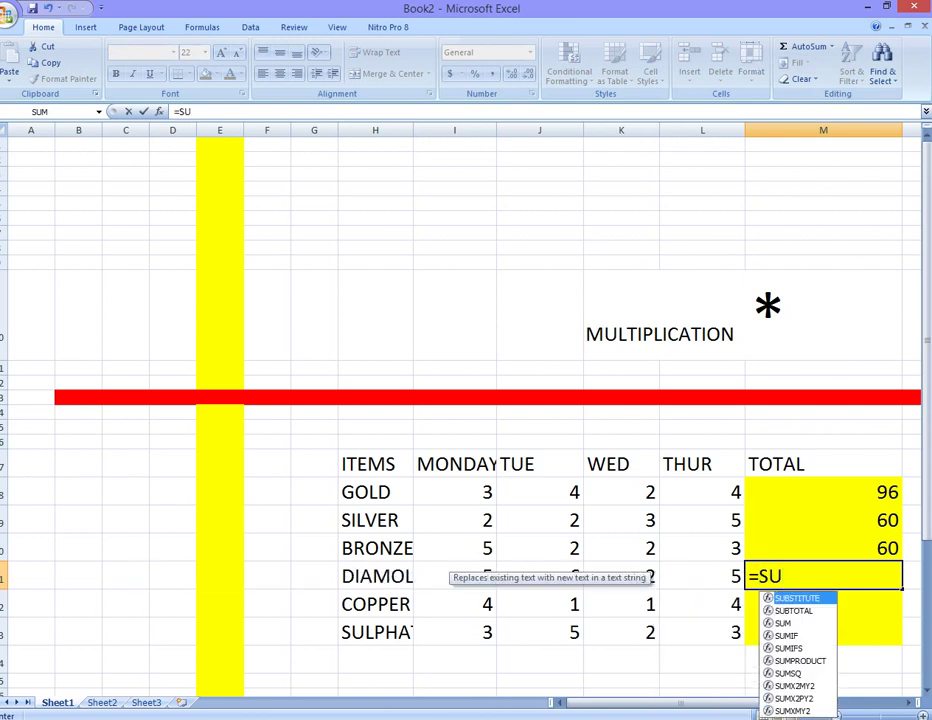
{"action": "type", "text": "M("}
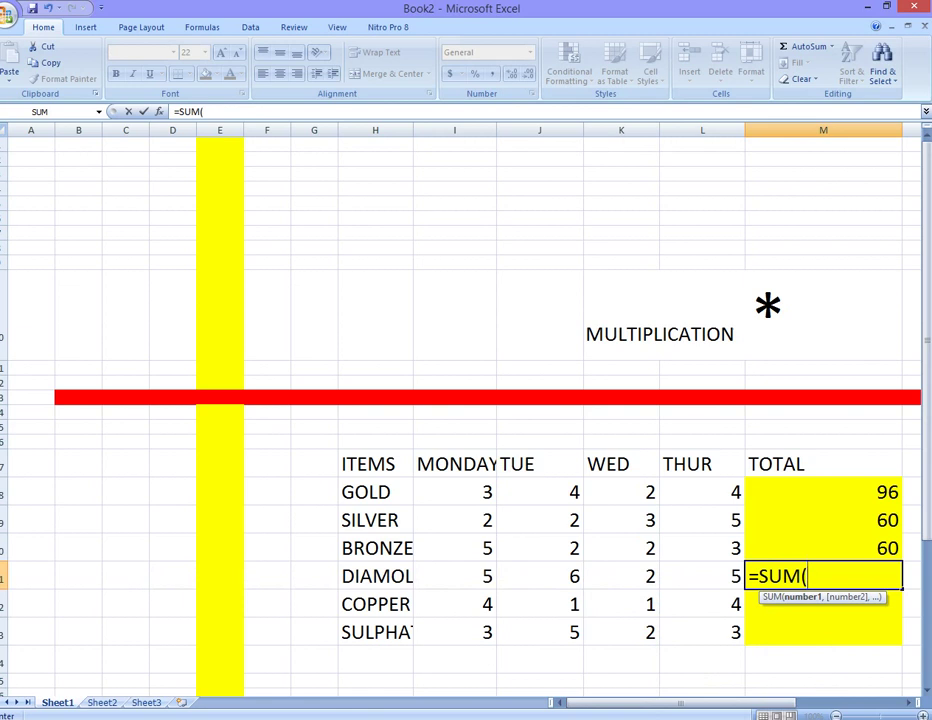
{"action": "left_click", "coordinate": [454, 576]}
{"action": "type", "text": "*"}
{"action": "left_click", "coordinate": [539, 576]}
{"action": "type", "text": "*"}
{"action": "left_click", "coordinate": [621, 576]}
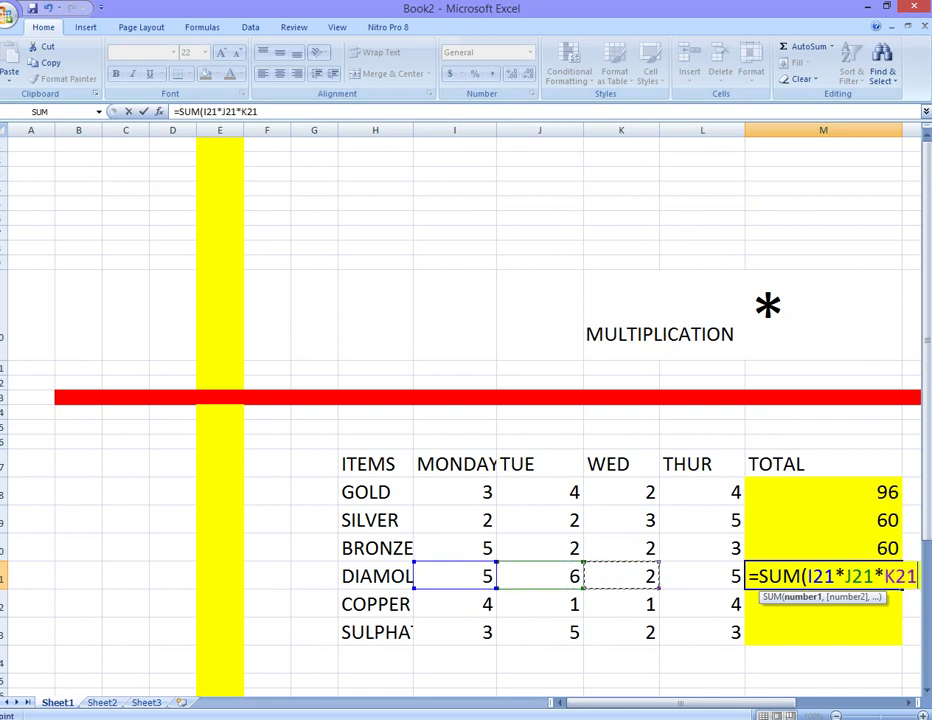
{"action": "type", "text": "*"}
{"action": "left_click", "coordinate": [702, 576]}
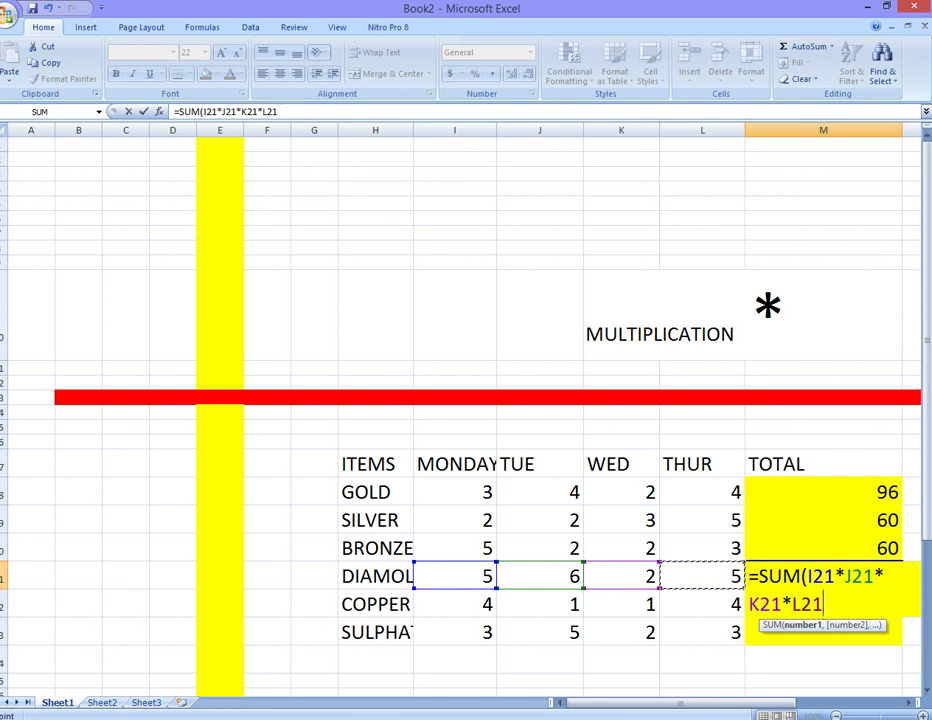
{"action": "type", "text": ")"}
{"action": "key", "text": "Return"}
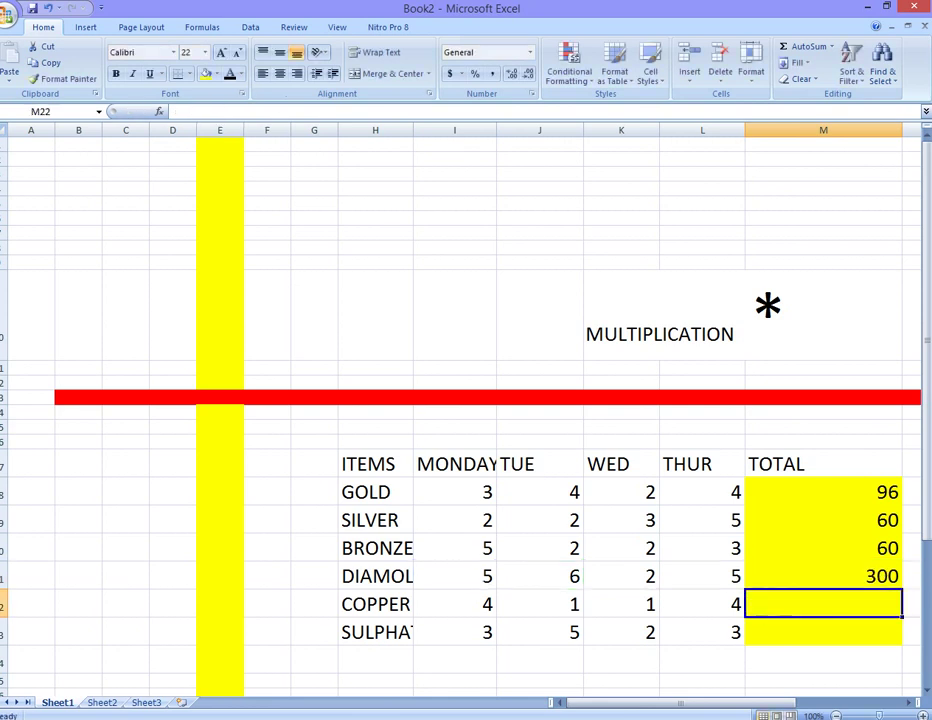
Enter the formula =SUM(I22*J22*K22*L22) in M22 to multiply the COPPER quantities.
{"action": "type", "text": "=SU"}
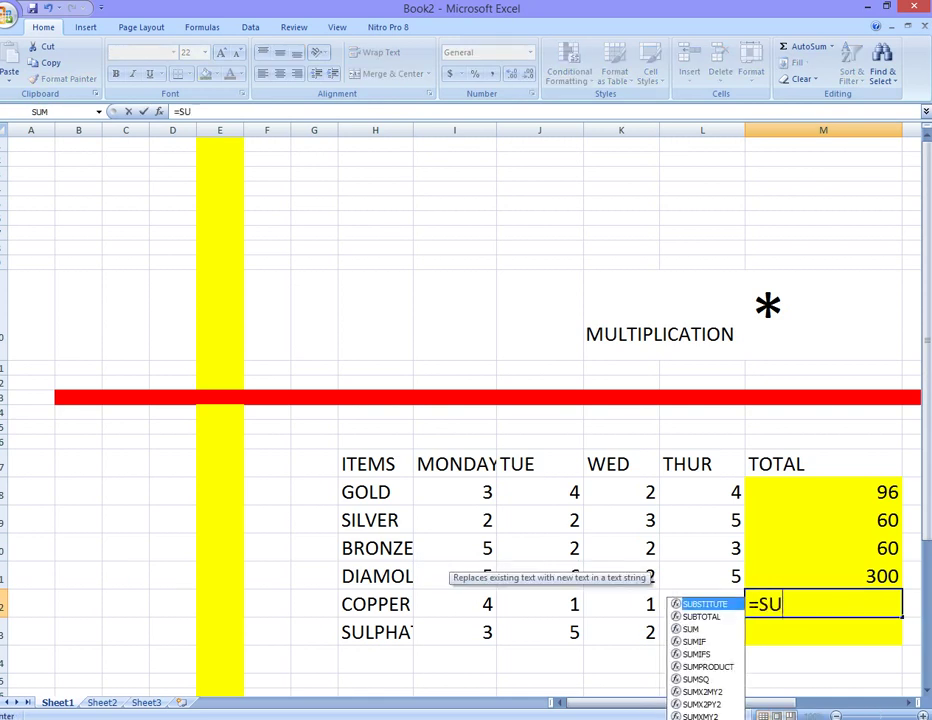
{"action": "type", "text": "M("}
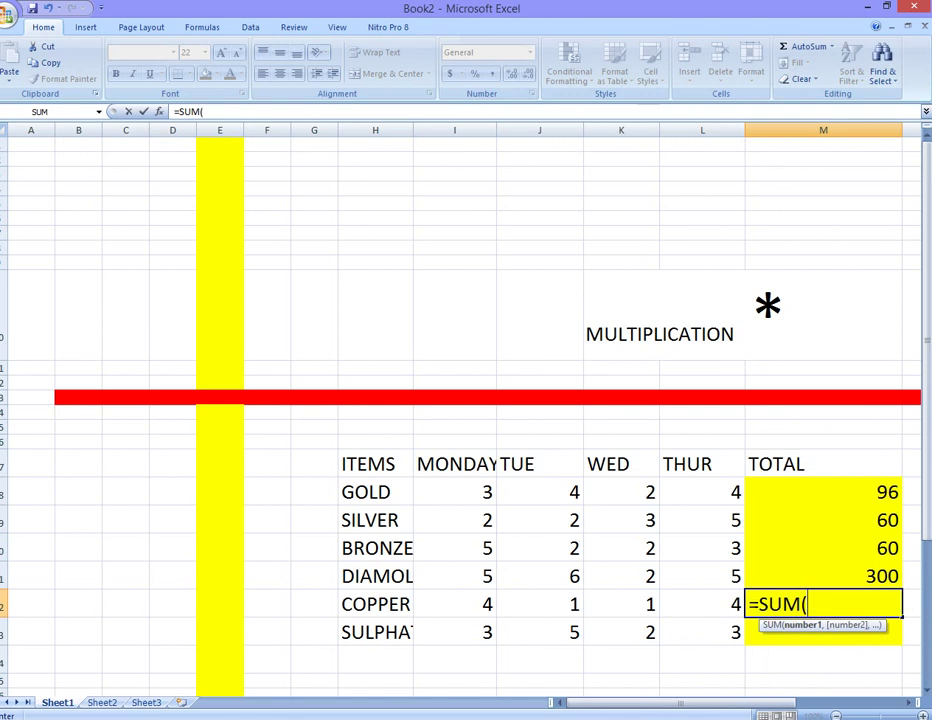
{"action": "left_click", "coordinate": [454, 603]}
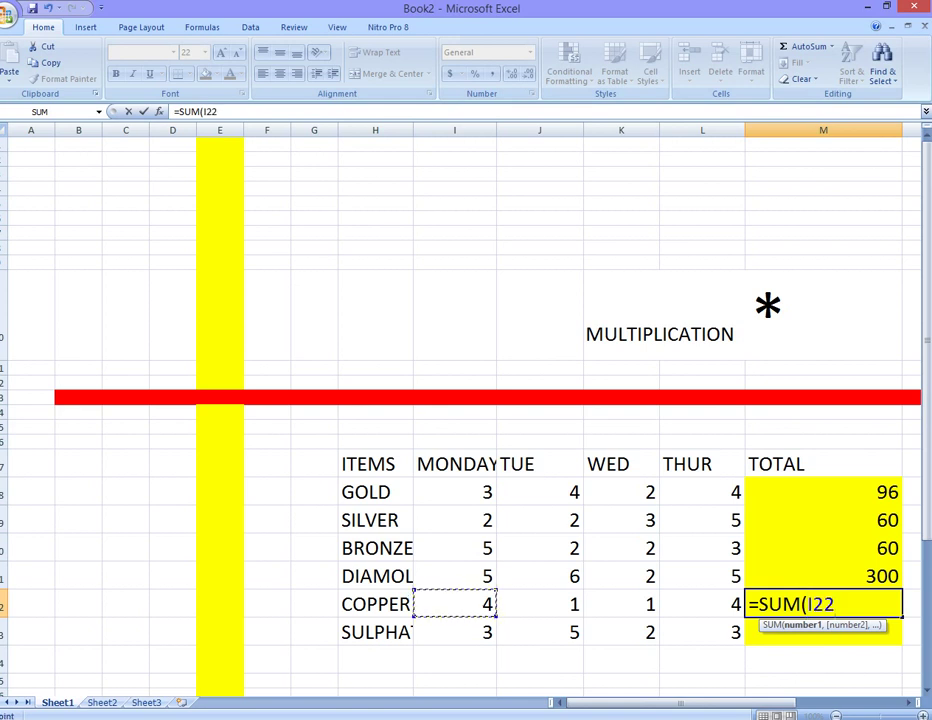
{"action": "type", "text": "*"}
{"action": "left_click", "coordinate": [539, 603]}
{"action": "type", "text": "*"}
{"action": "left_click", "coordinate": [621, 603]}
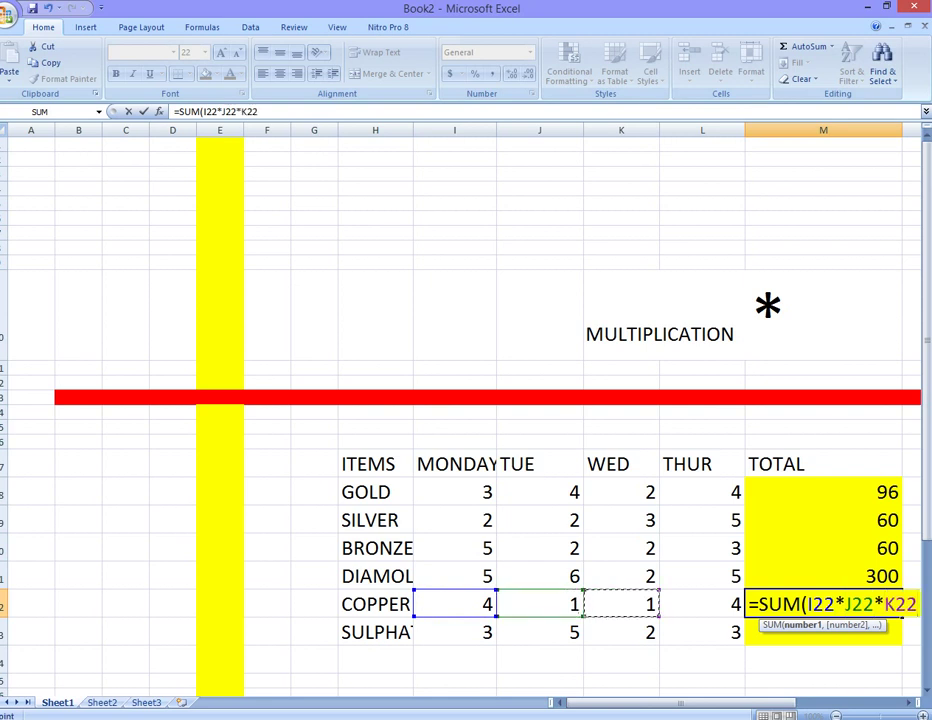
{"action": "type", "text": "*"}
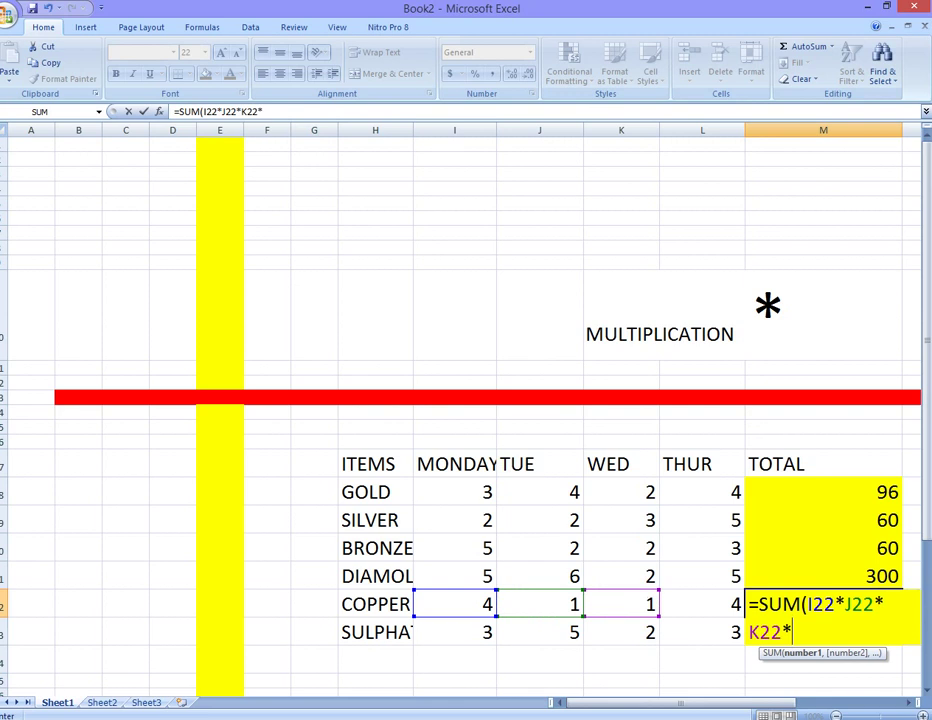
{"action": "left_click", "coordinate": [702, 603]}
{"action": "key", "text": "Return"}
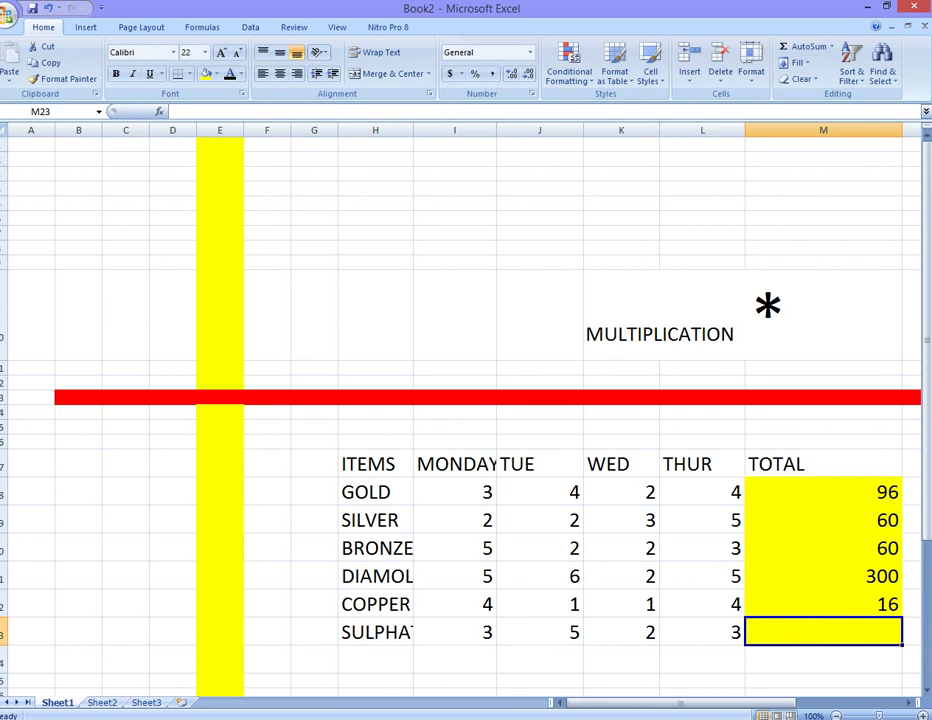
{"action": "scroll", "coordinate": [466, 410], "scroll_direction": "down", "scroll_amount": 1}
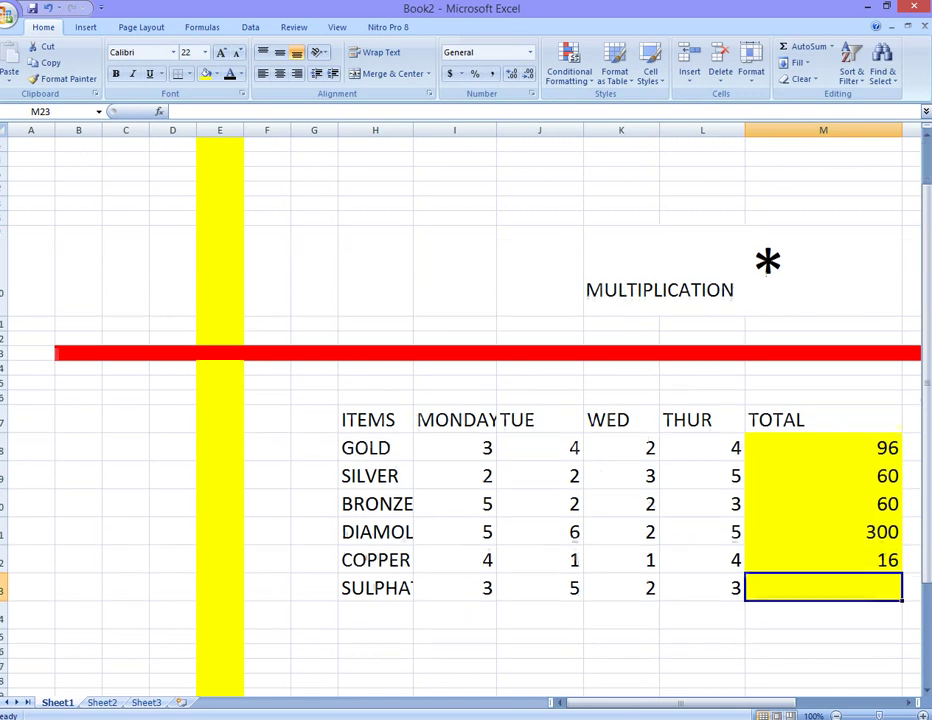